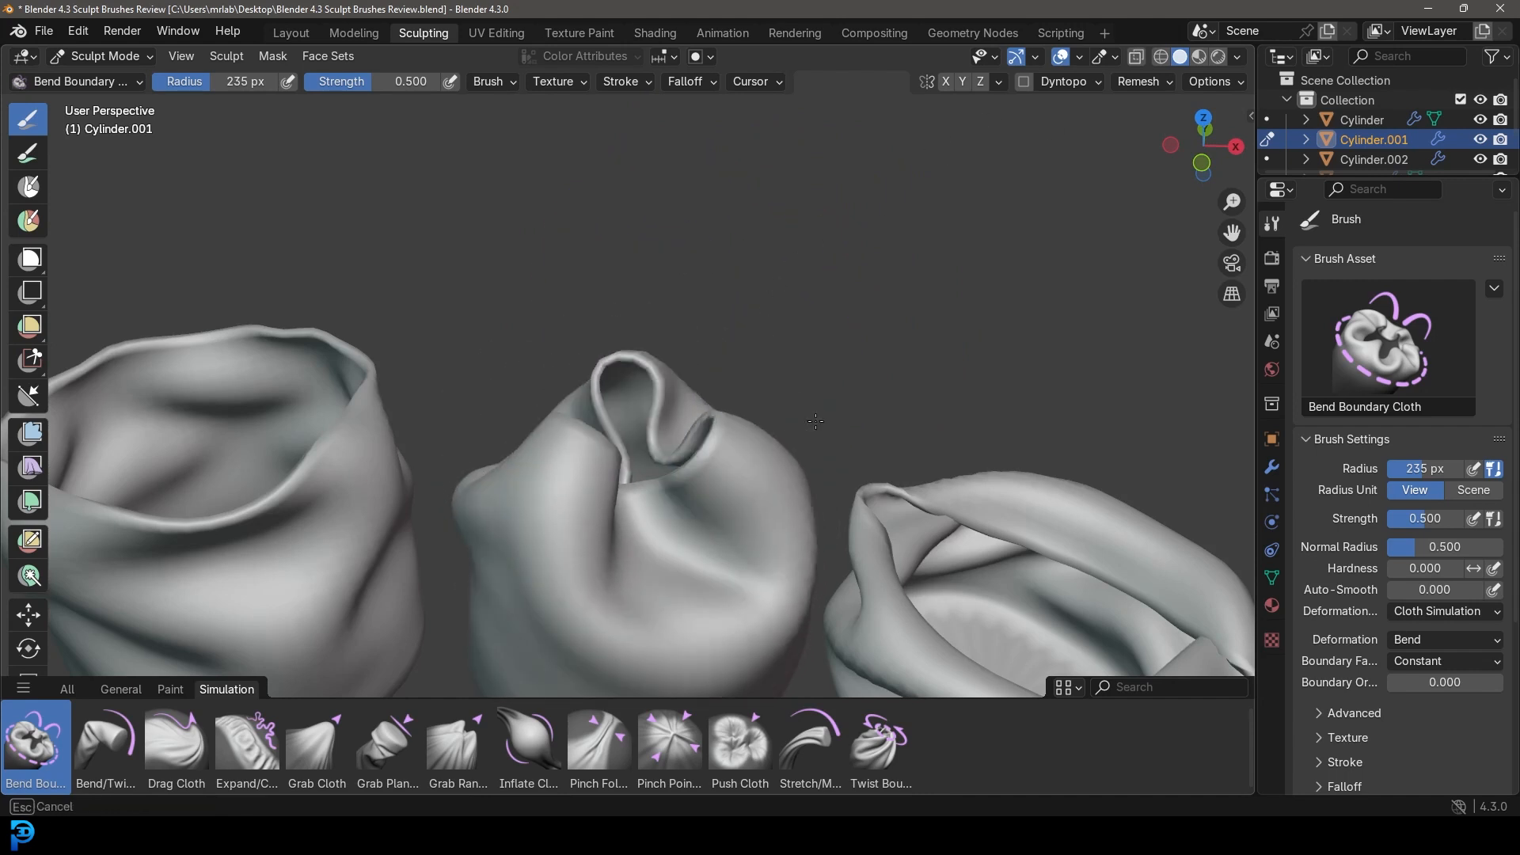
Frame the three cloth-crumpled cups and show the General sculpt brushes in the shelf.
scroll(661, 481, down, 5)
scroll(376, 466, up, 2)
shift+middle_drag(388, 467, 472, 416)
mouse_move(956, 466)
middle_down()
mouse_move(932, 451)
mouse_move(923, 322)
mouse_move(746, 277)
middle_up()
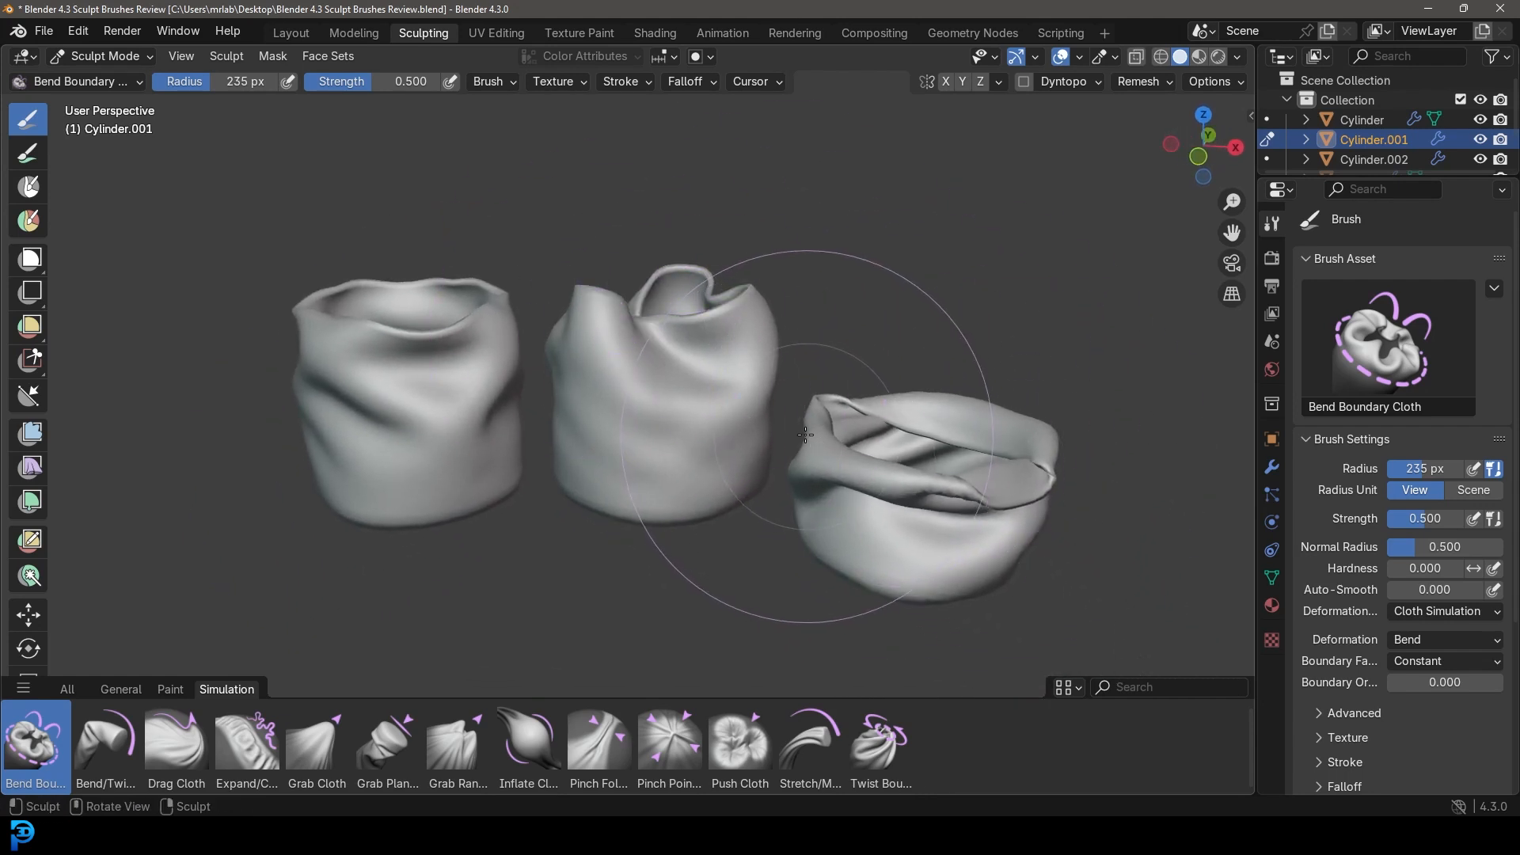
click(115, 691)
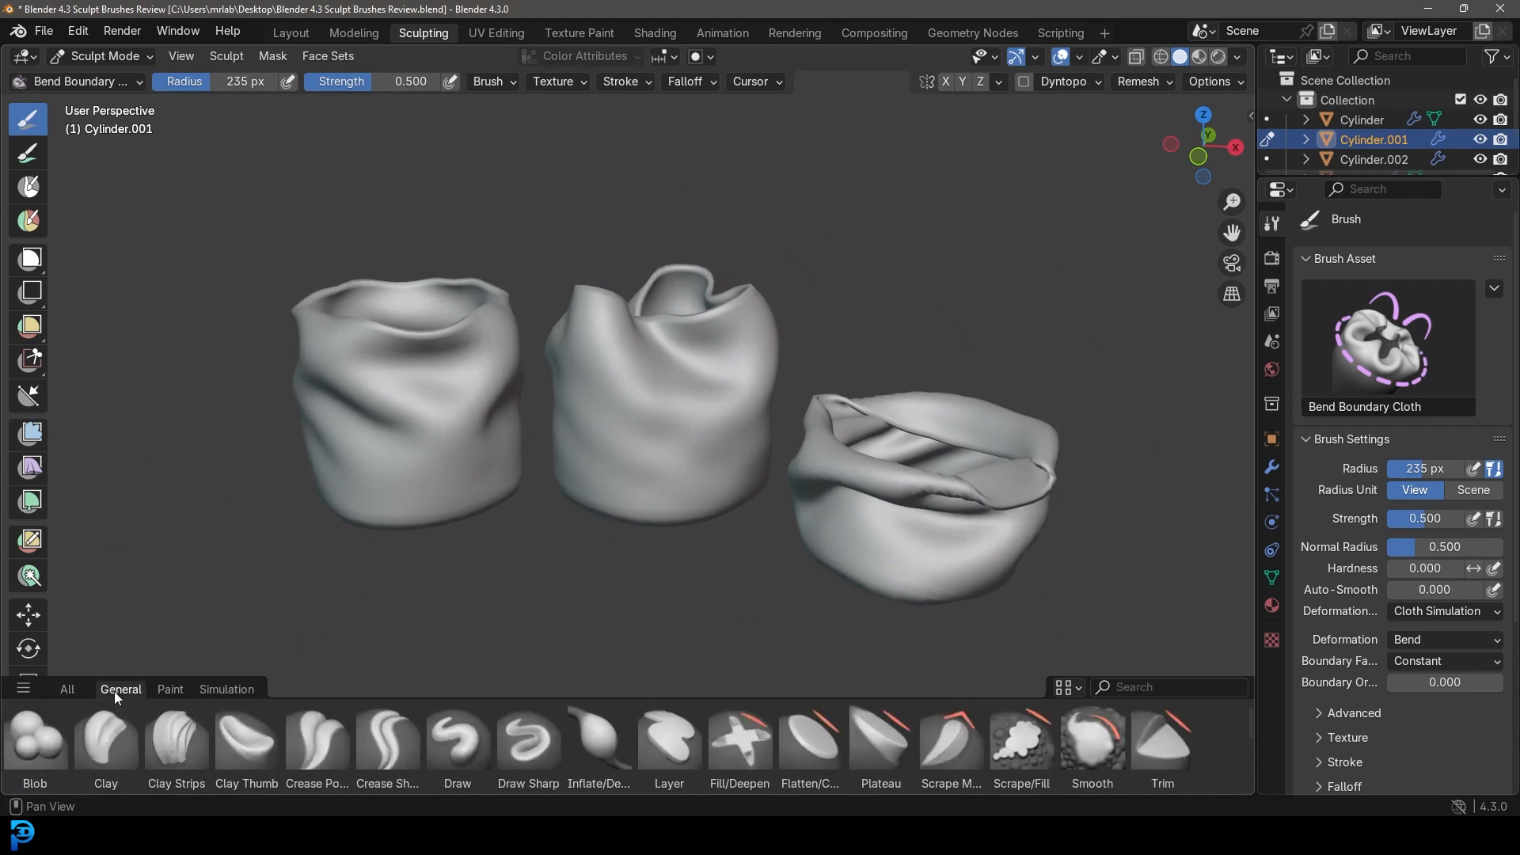
Orbit around the cups to inspect them from above and slightly below.
mouse_move(678, 305)
middle_down()
mouse_move(689, 411)
mouse_move(760, 356)
middle_up()
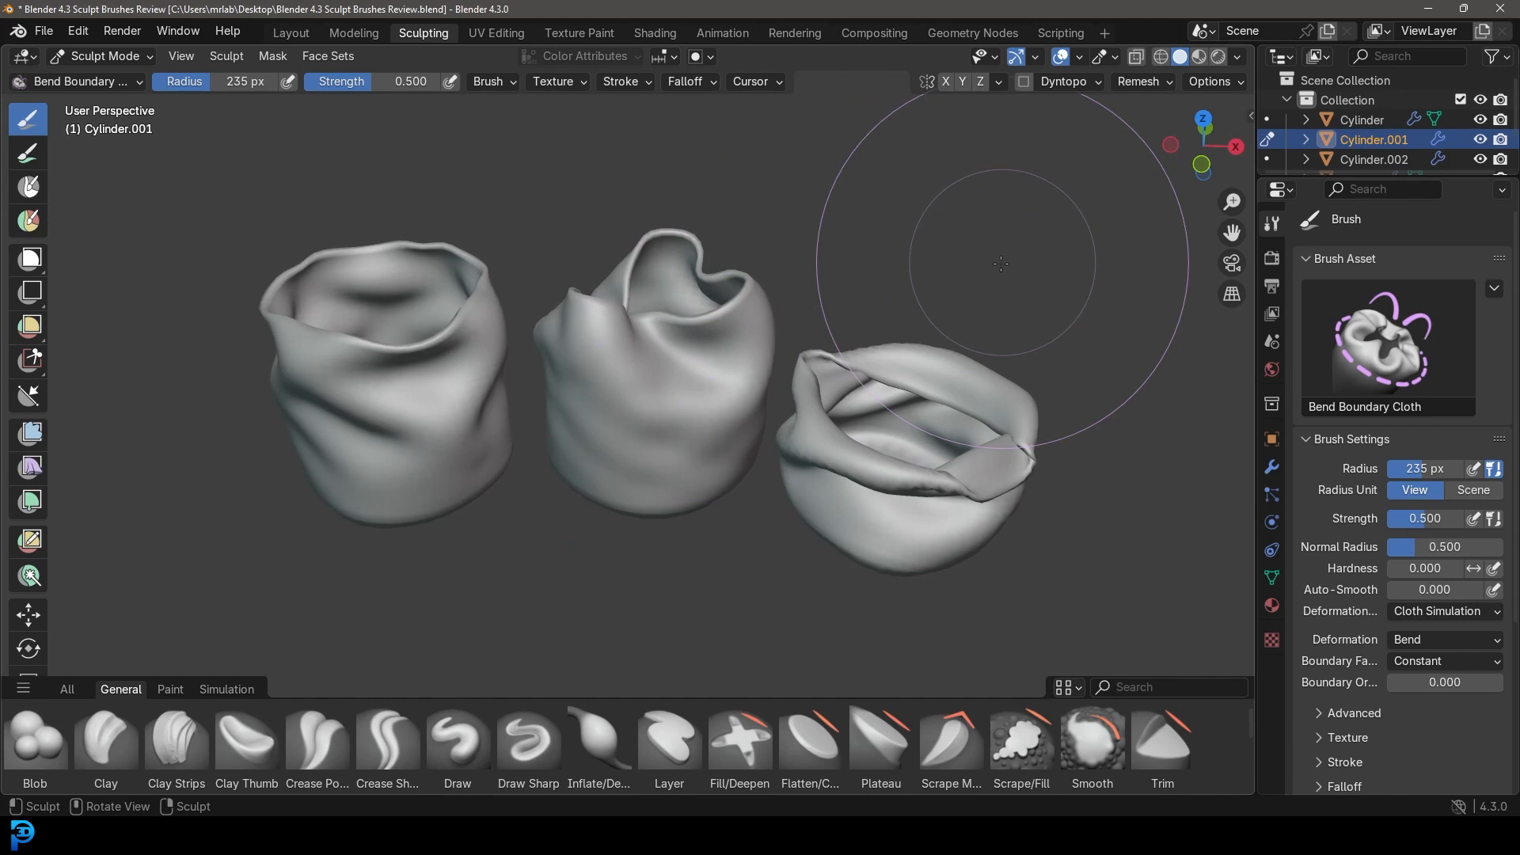
mouse_move(712, 373)
middle_down()
mouse_move(657, 491)
mouse_move(613, 475)
middle_up()
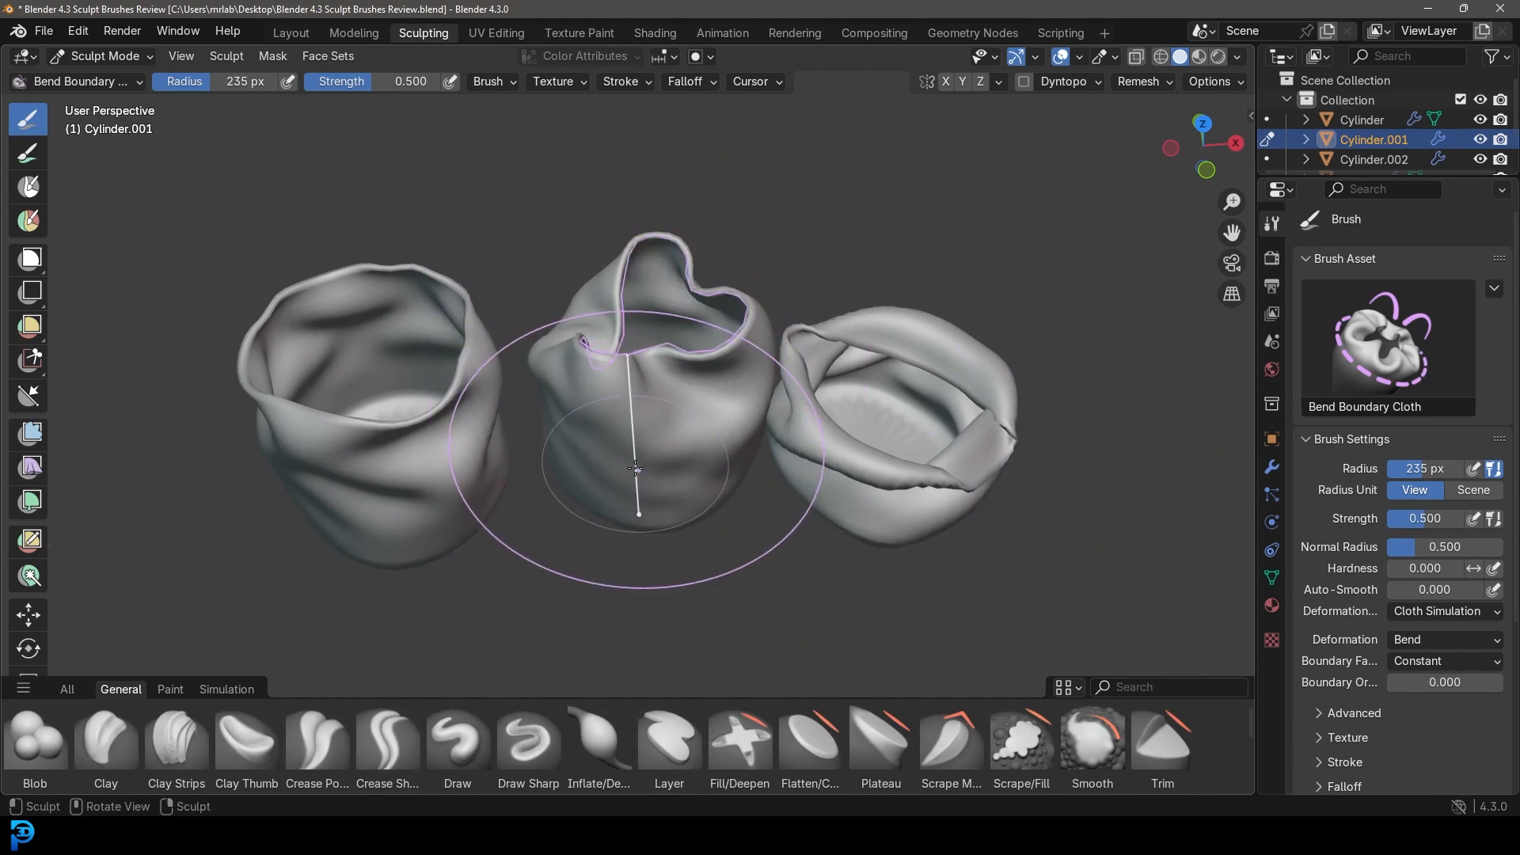
scroll(540, 506, down, 4)
middle_drag(542, 512, 550, 644)
scroll(599, 349, up, 2)
scroll(598, 349, down, 2)
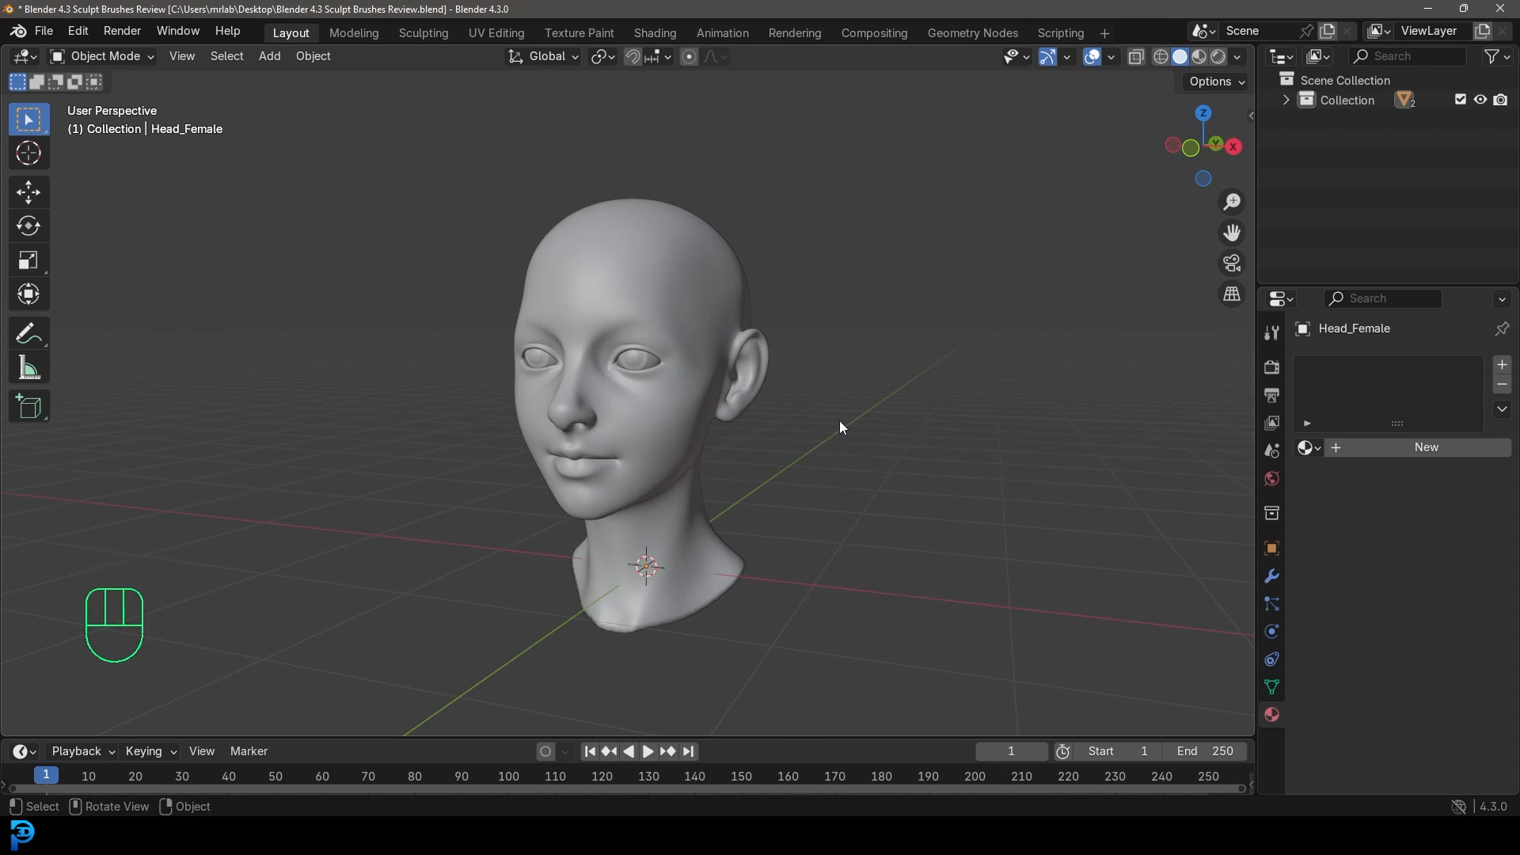
Orbit to a more frontal view of the head and select the Head_Female mesh.
middle_drag(625, 317, 715, 358)
scroll(706, 325, up, 5)
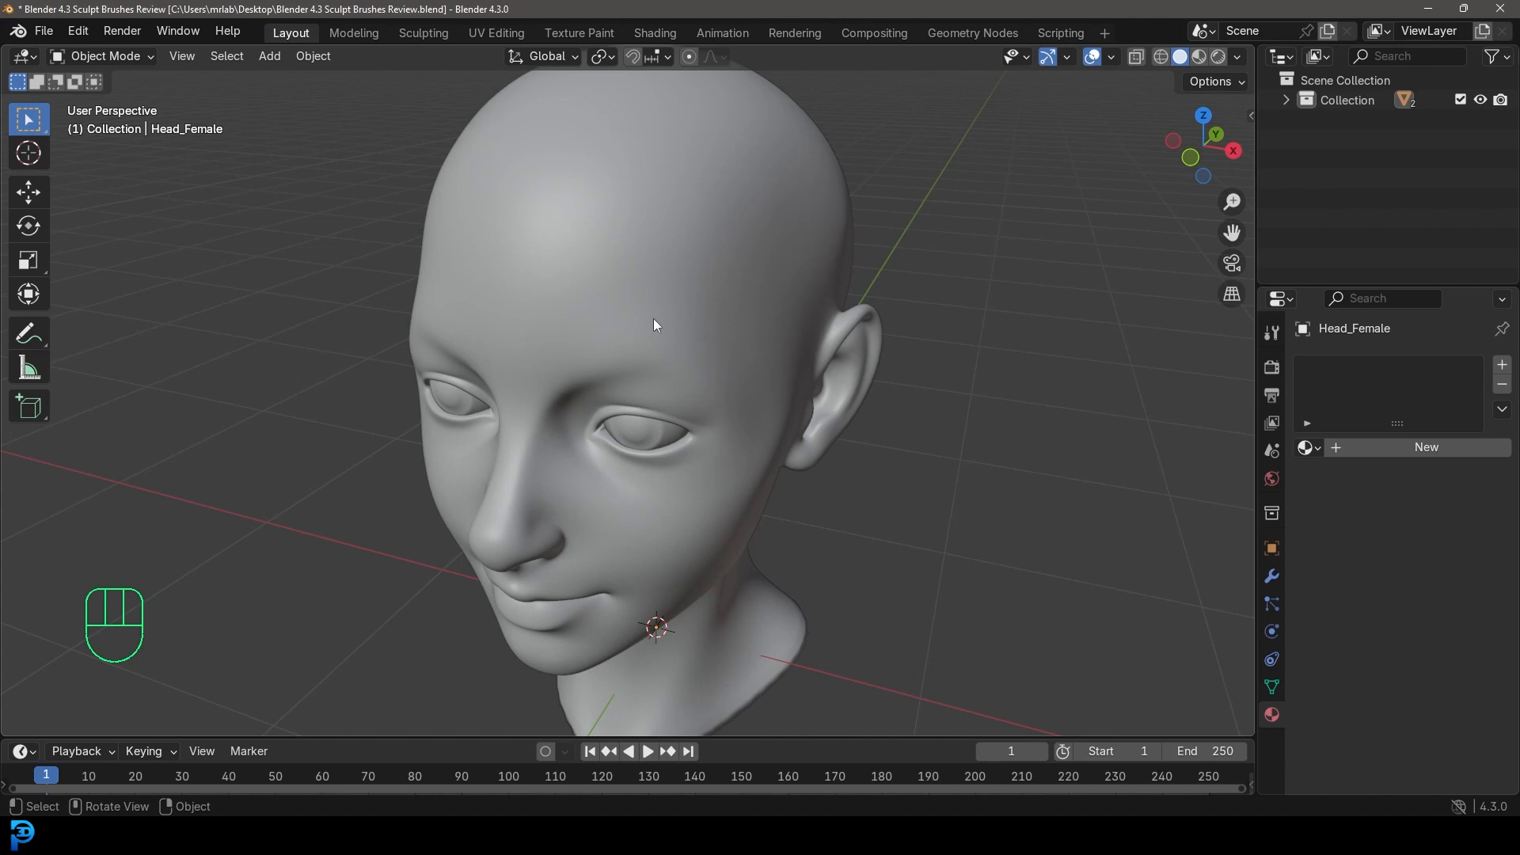
scroll(624, 357, down, 3)
middle_drag(628, 373, 818, 370)
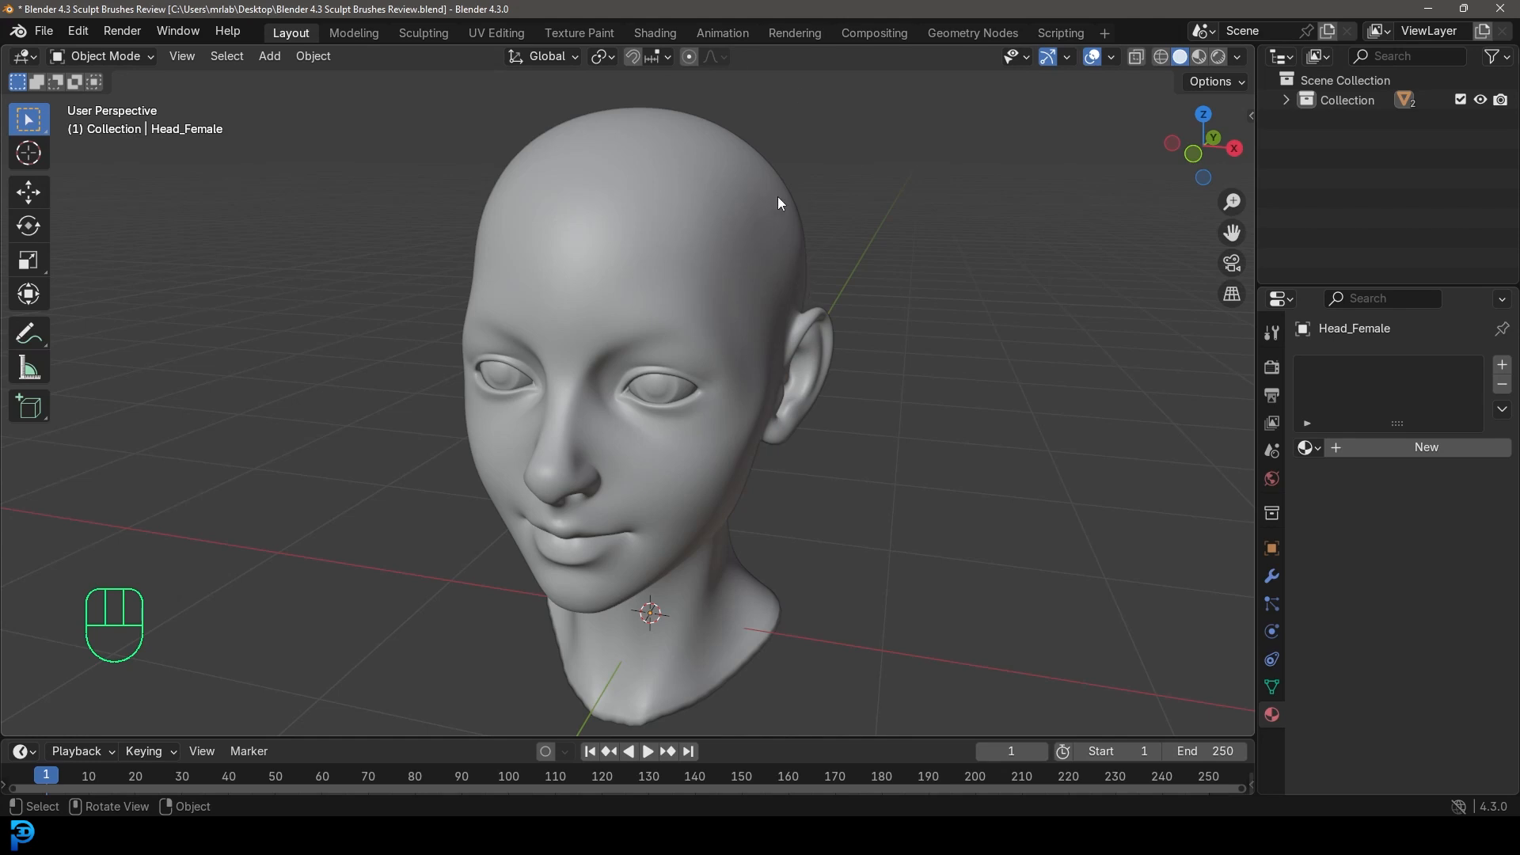
click(712, 171)
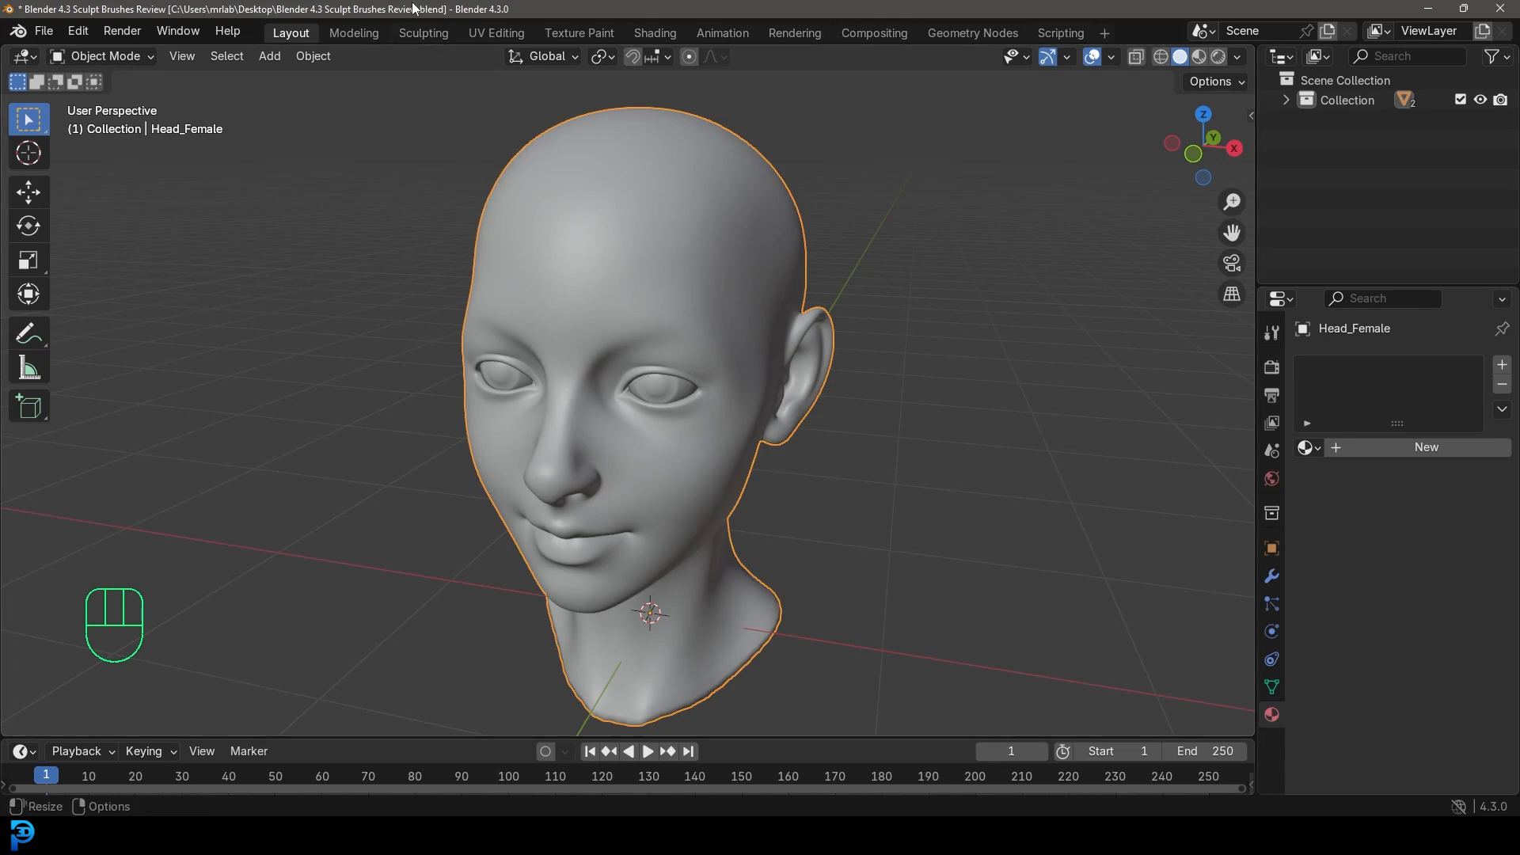
Switch to the Sculpting workspace, enlarge the brush thumbnails and show brush names.
click(426, 33)
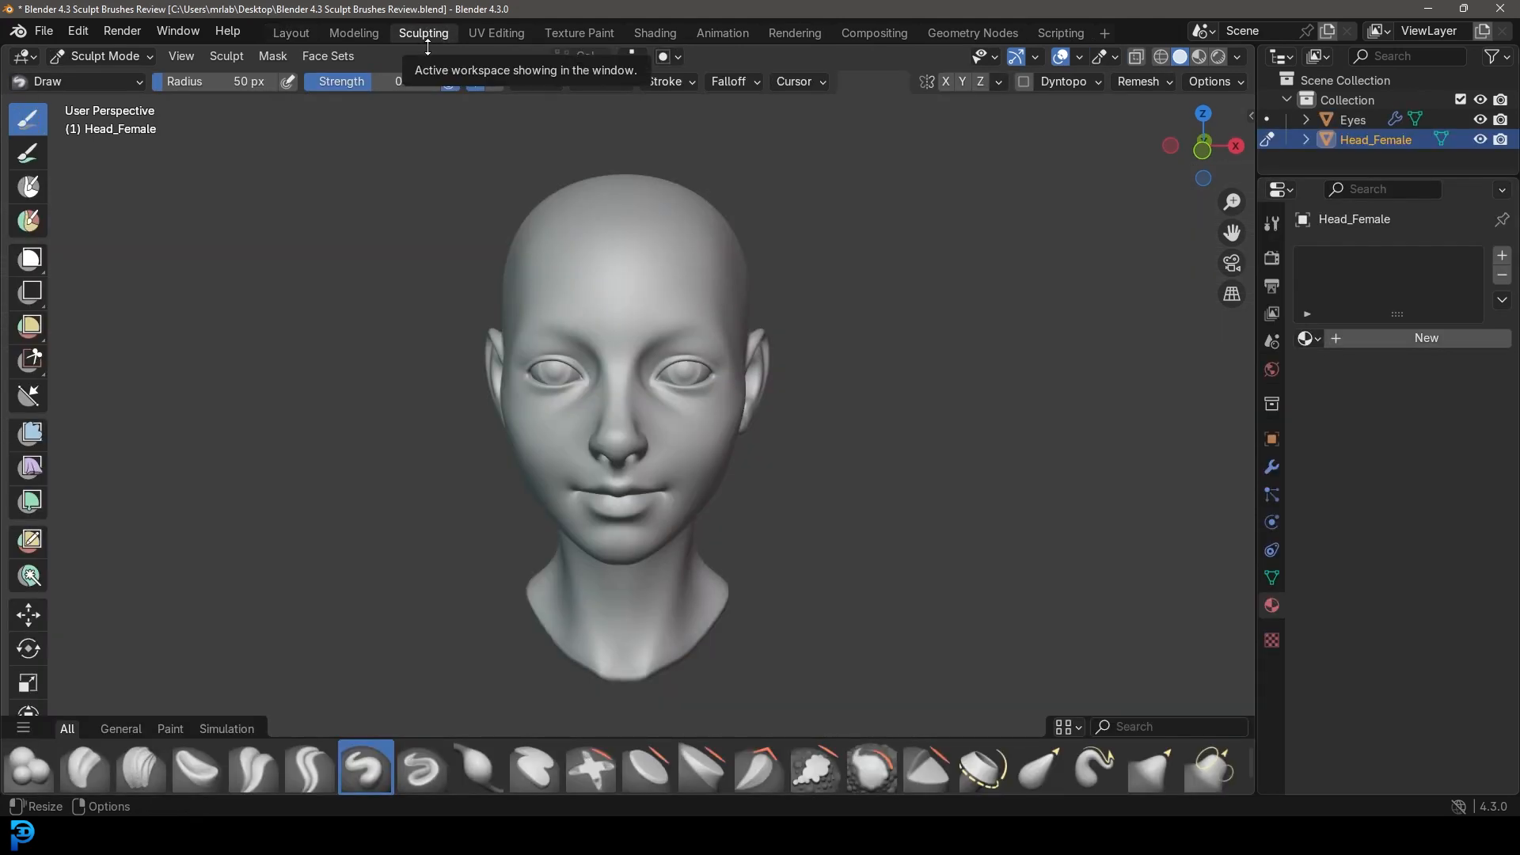
middle_drag(509, 407, 739, 354)
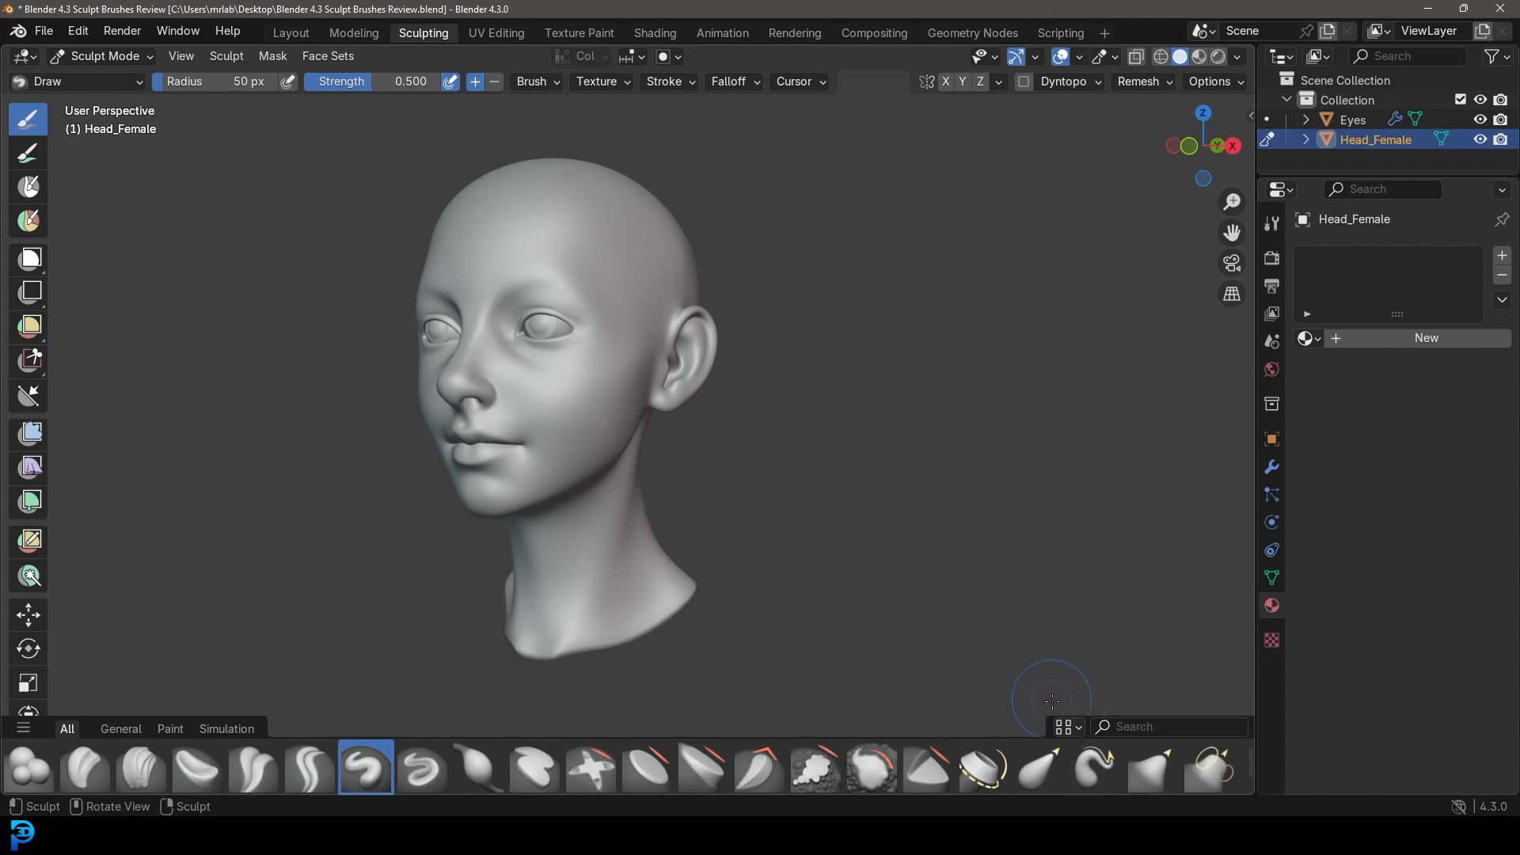
click(1078, 729)
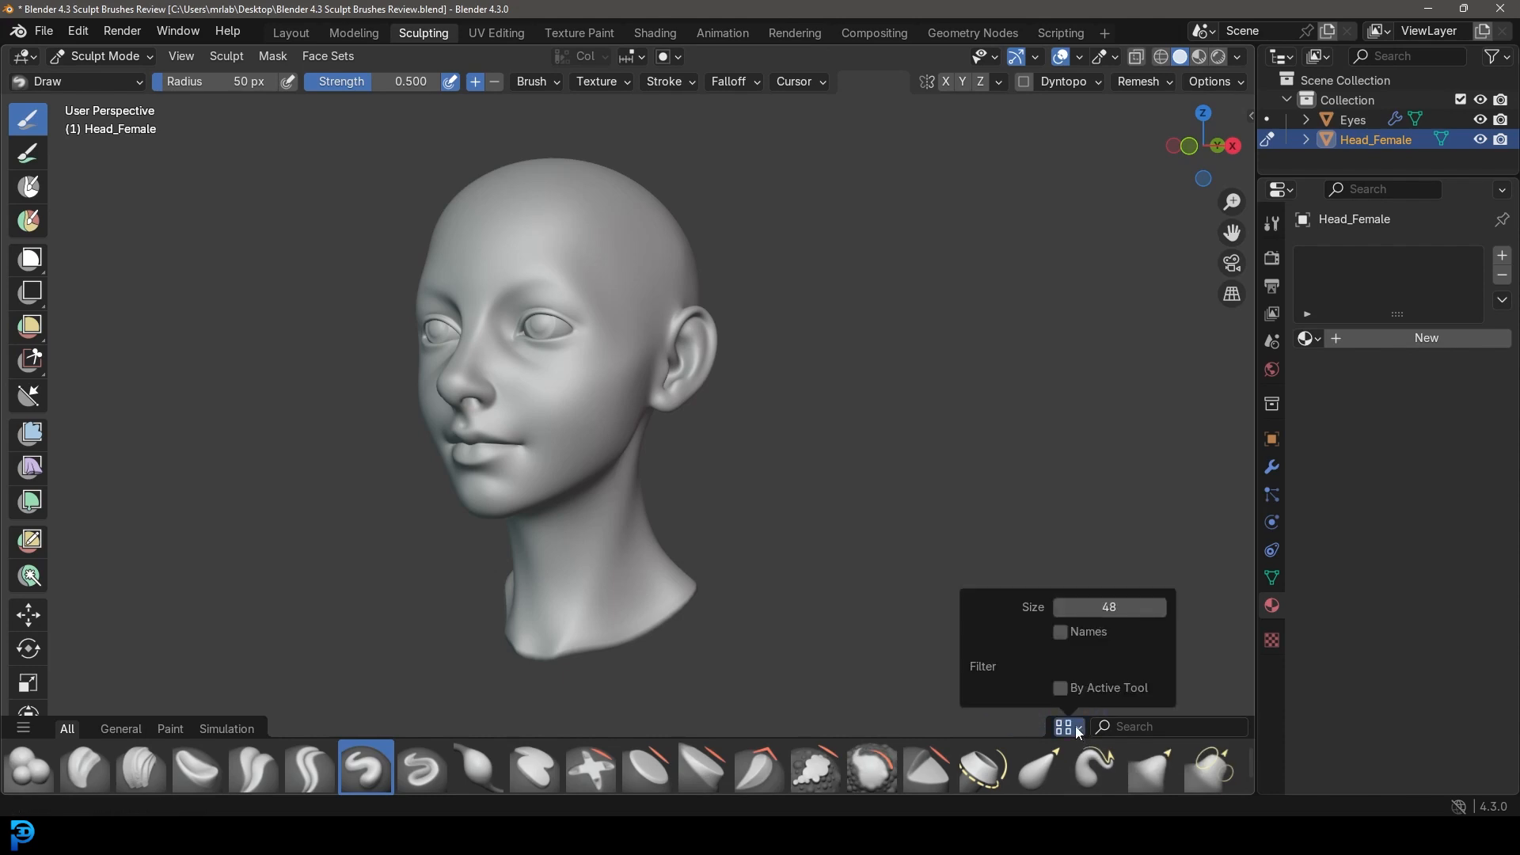
mouse_move(1108, 607)
mouse_down()
mouse_move(1206, 607)
mouse_move(1155, 606)
mouse_up()
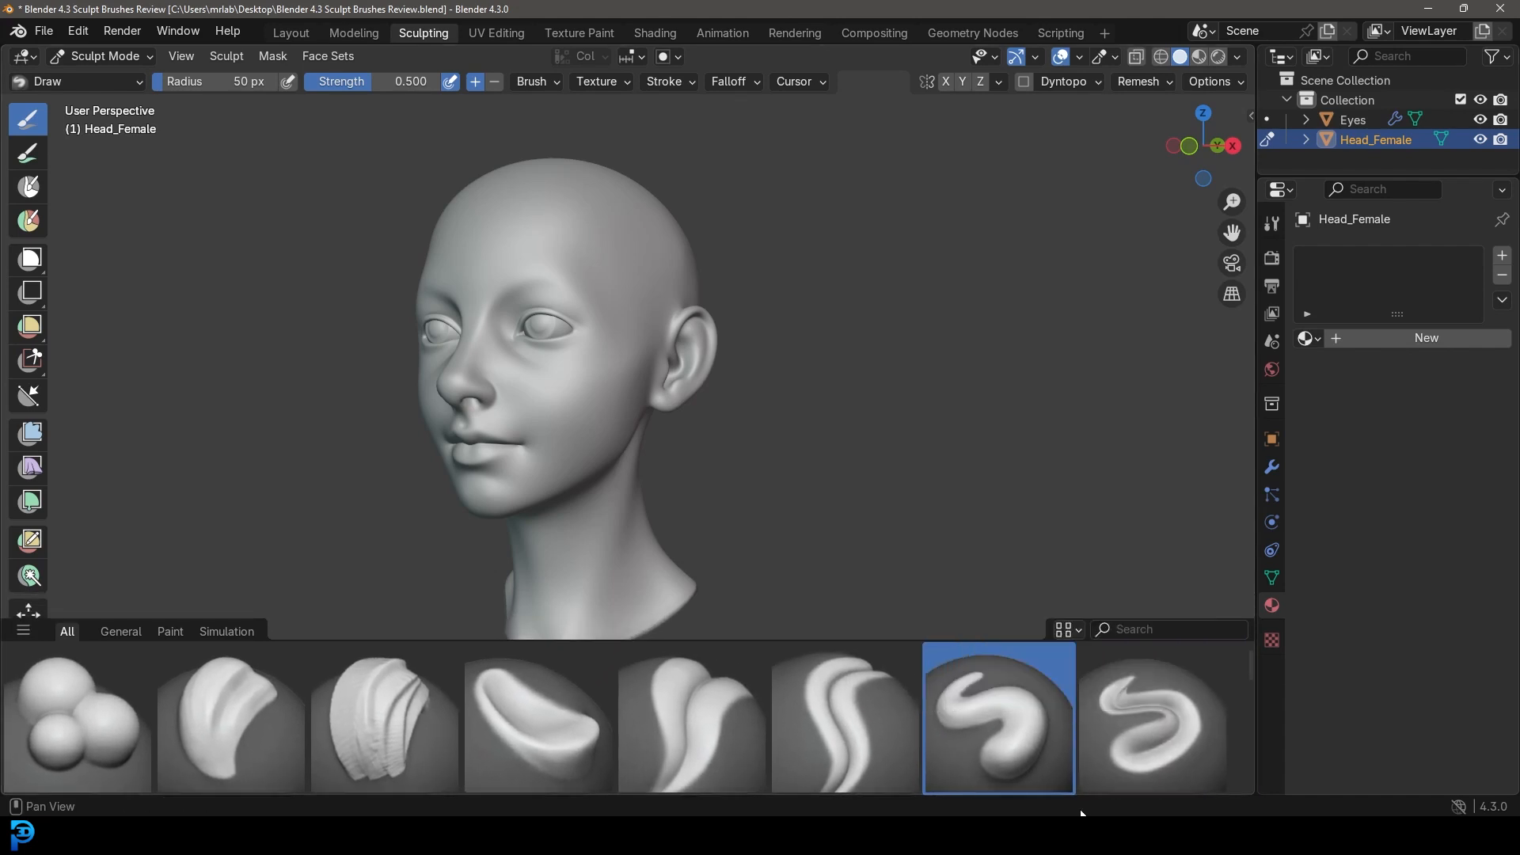
click(1061, 629)
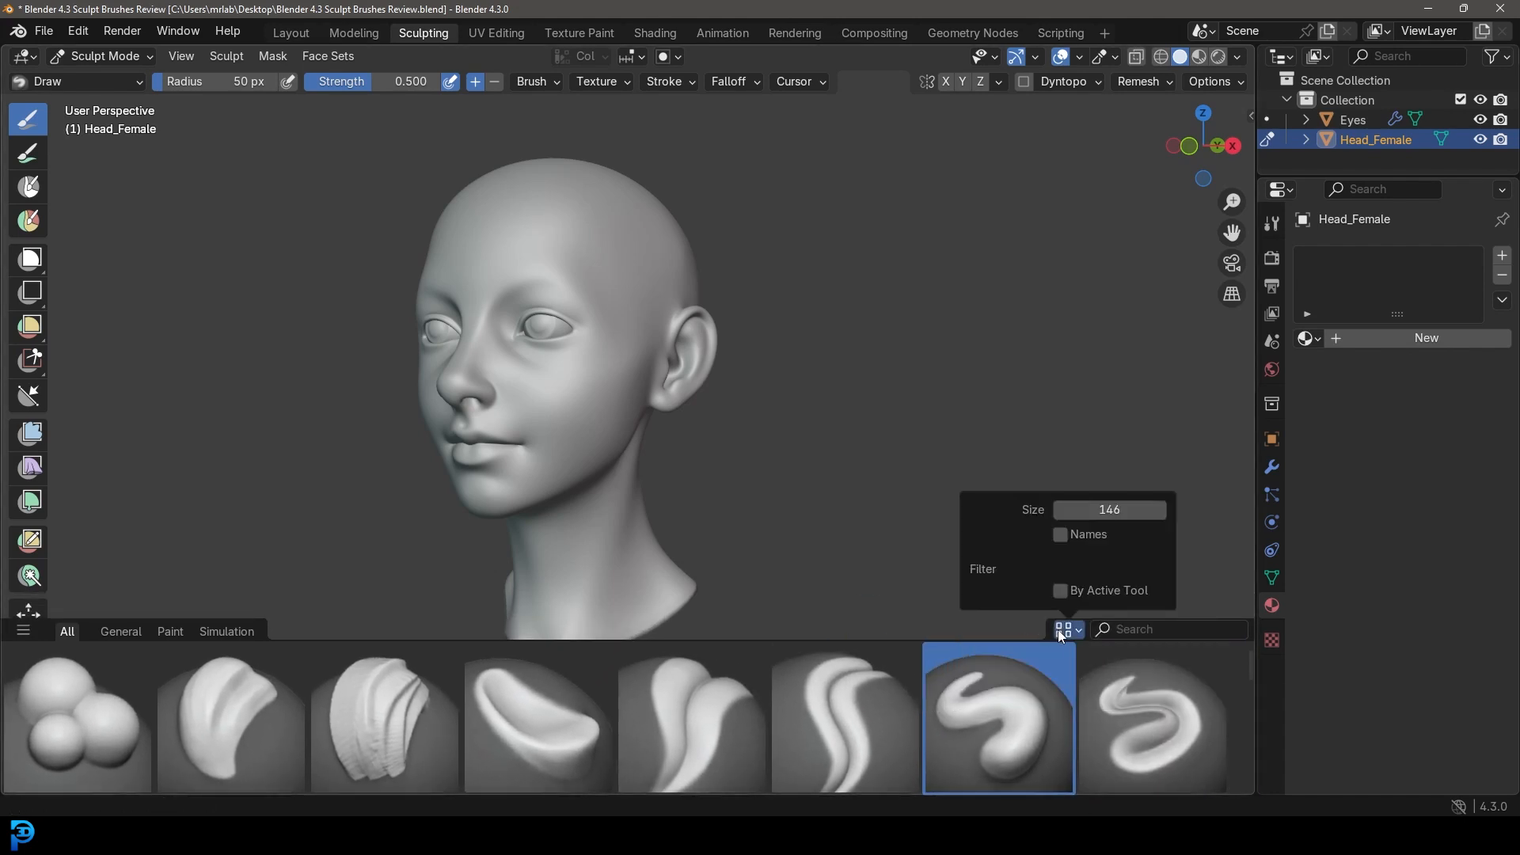
click(1060, 535)
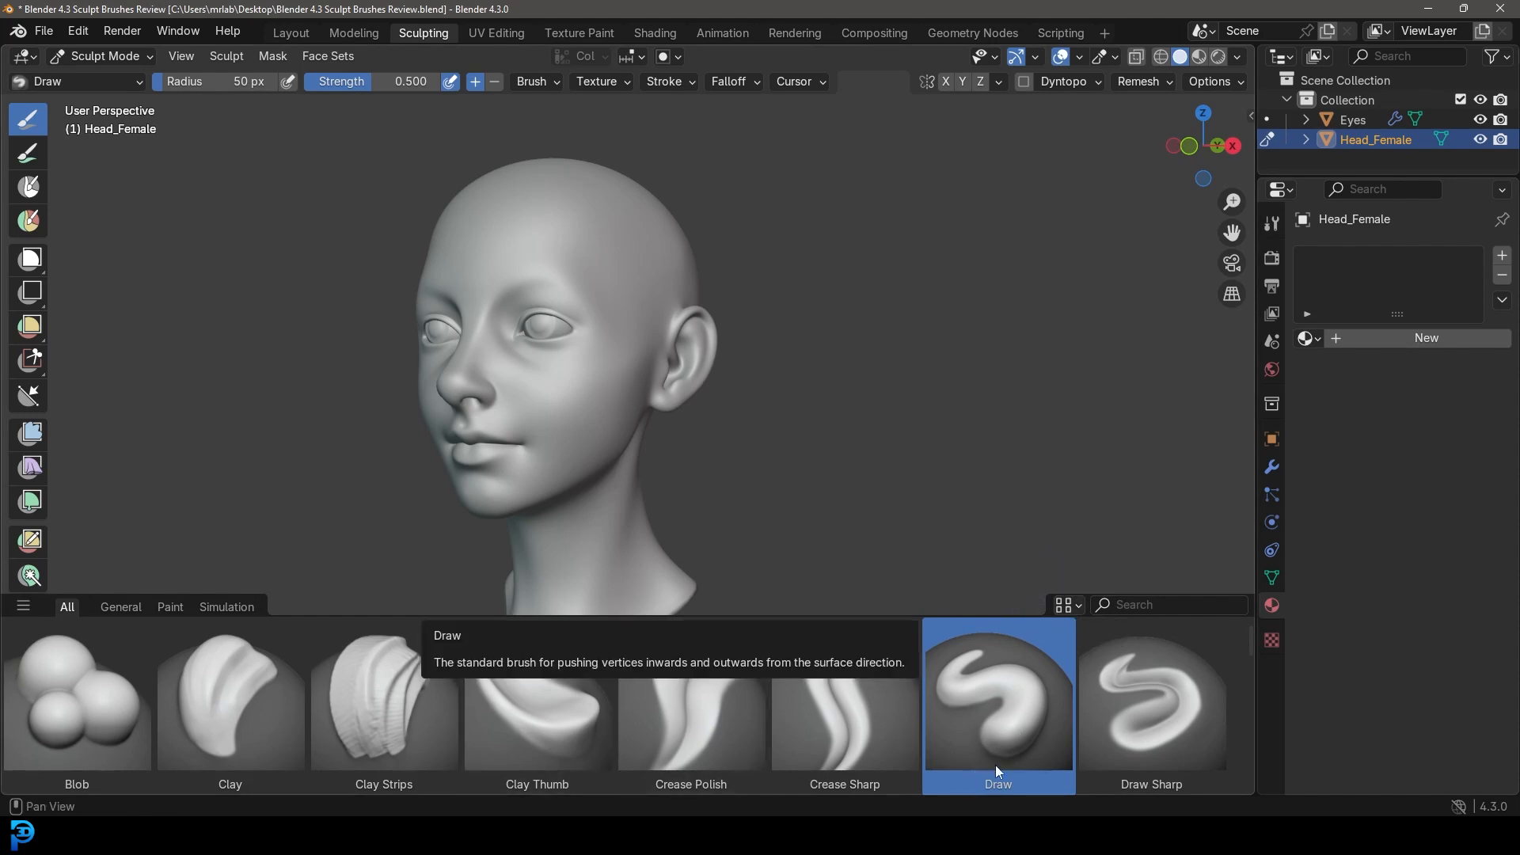
Turn off filtering by active tool, keep names shown, and set preview size to 146.
click(1081, 608)
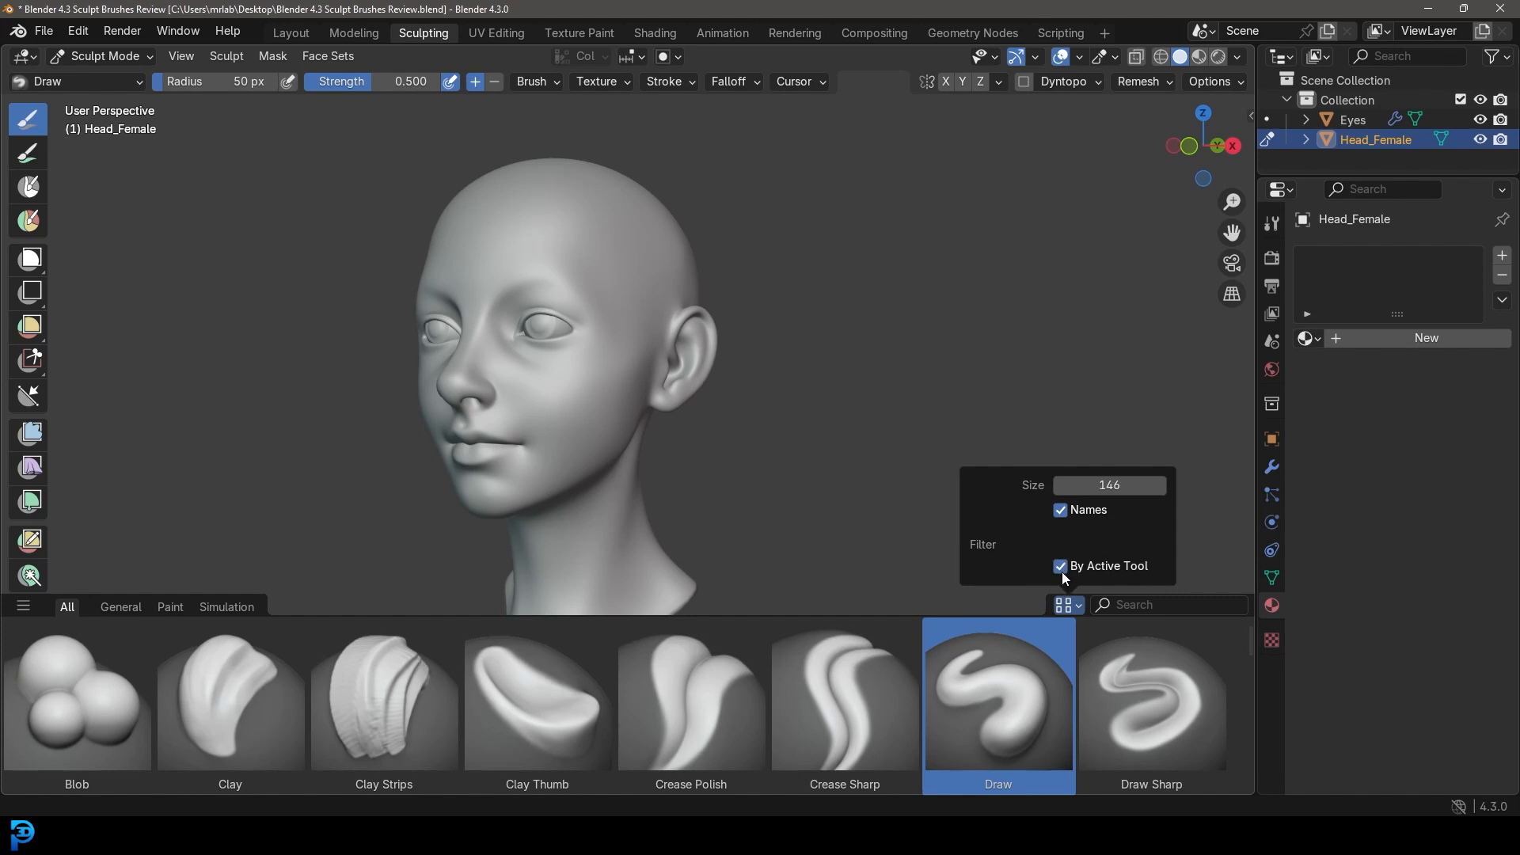
click(1064, 605)
click(1062, 566)
click(1061, 510)
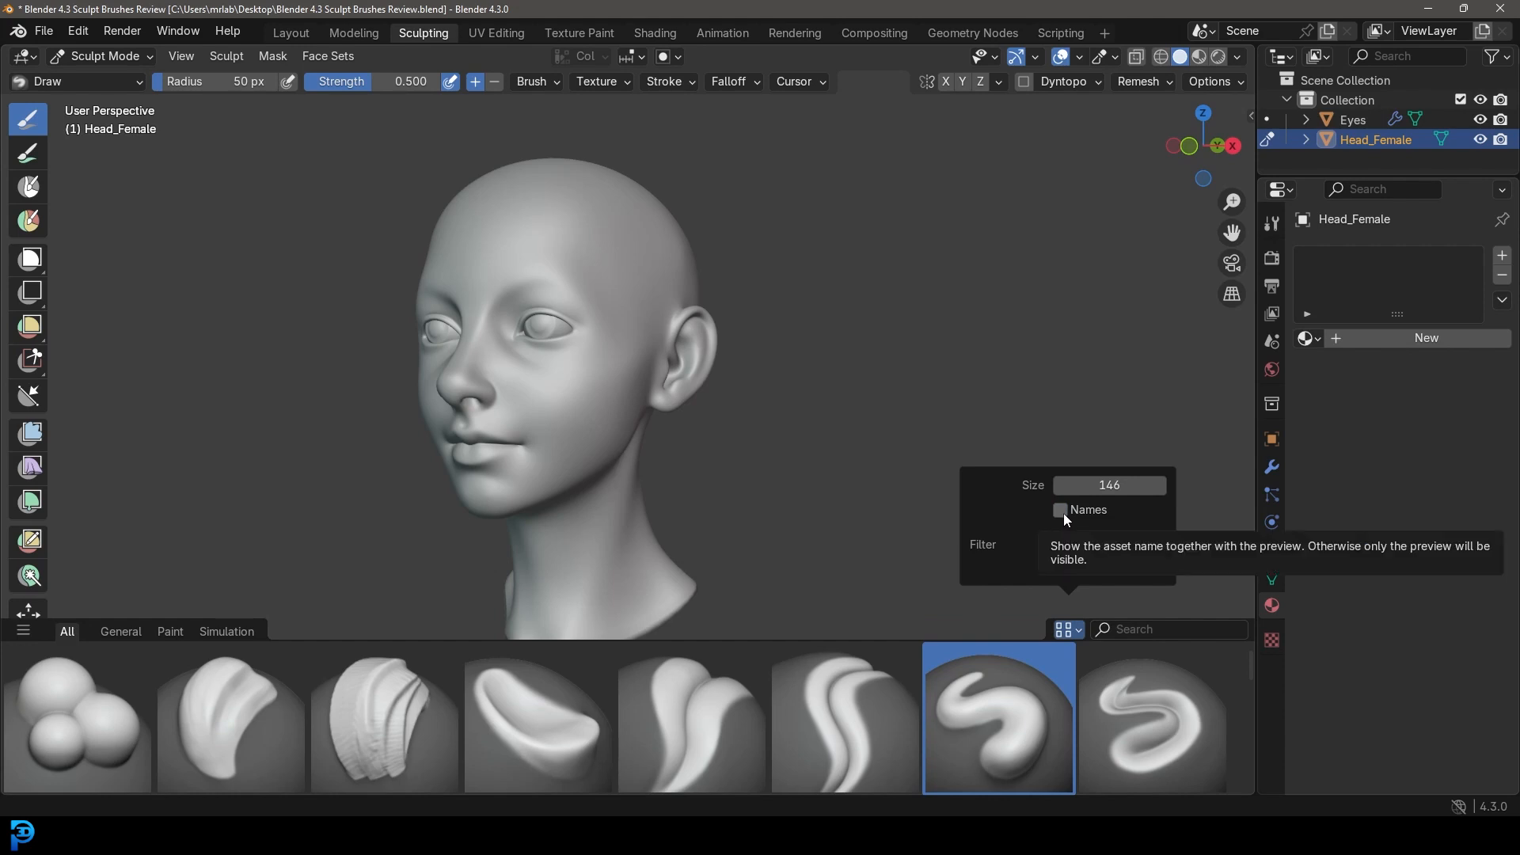
click(1061, 511)
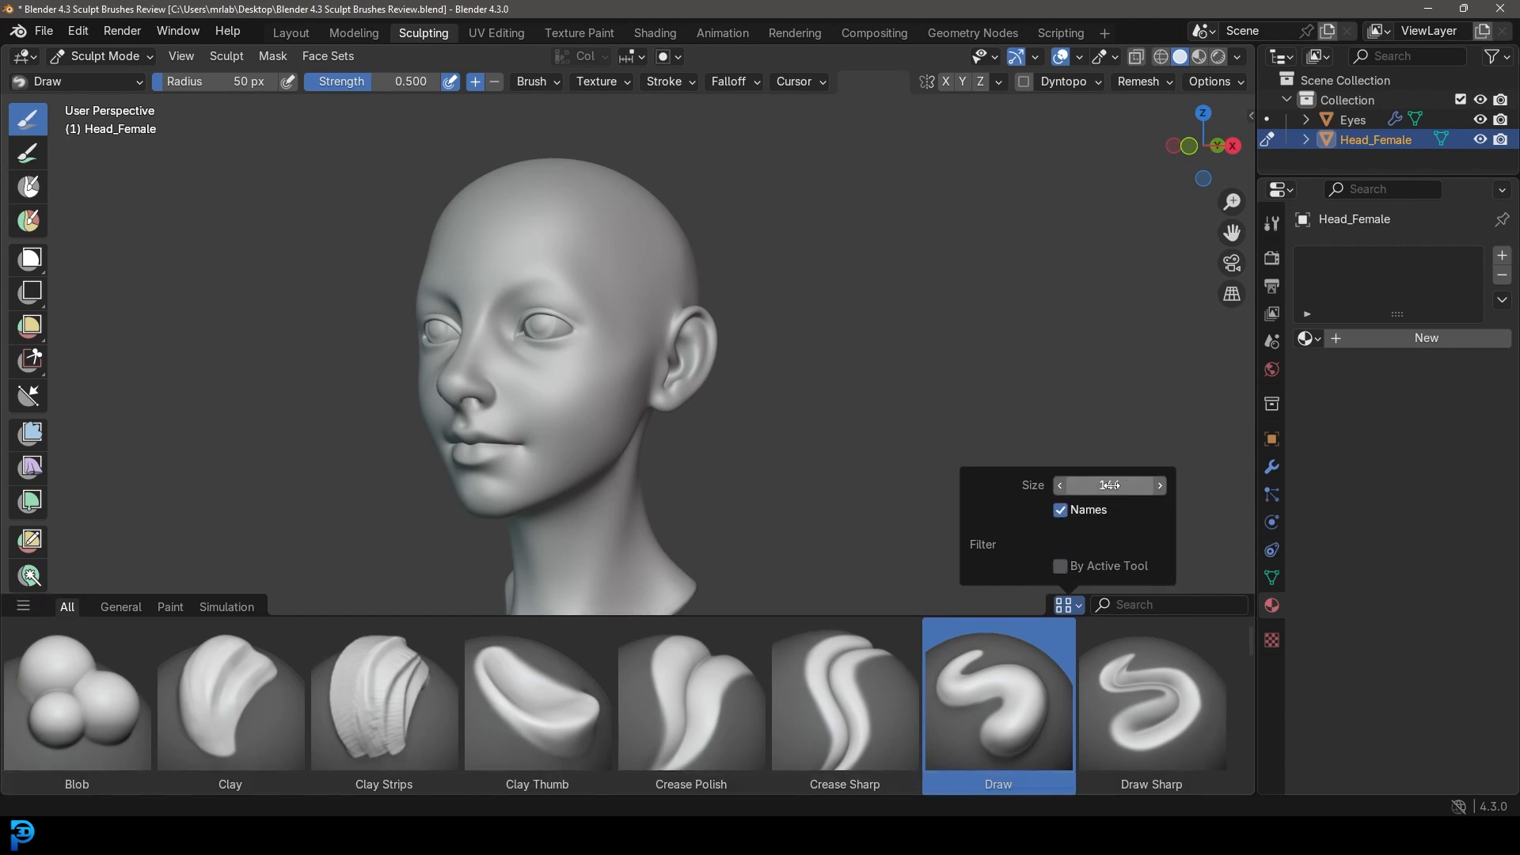
mouse_move(1109, 485)
mouse_down()
mouse_move(1128, 488)
mouse_move(907, 489)
mouse_up()
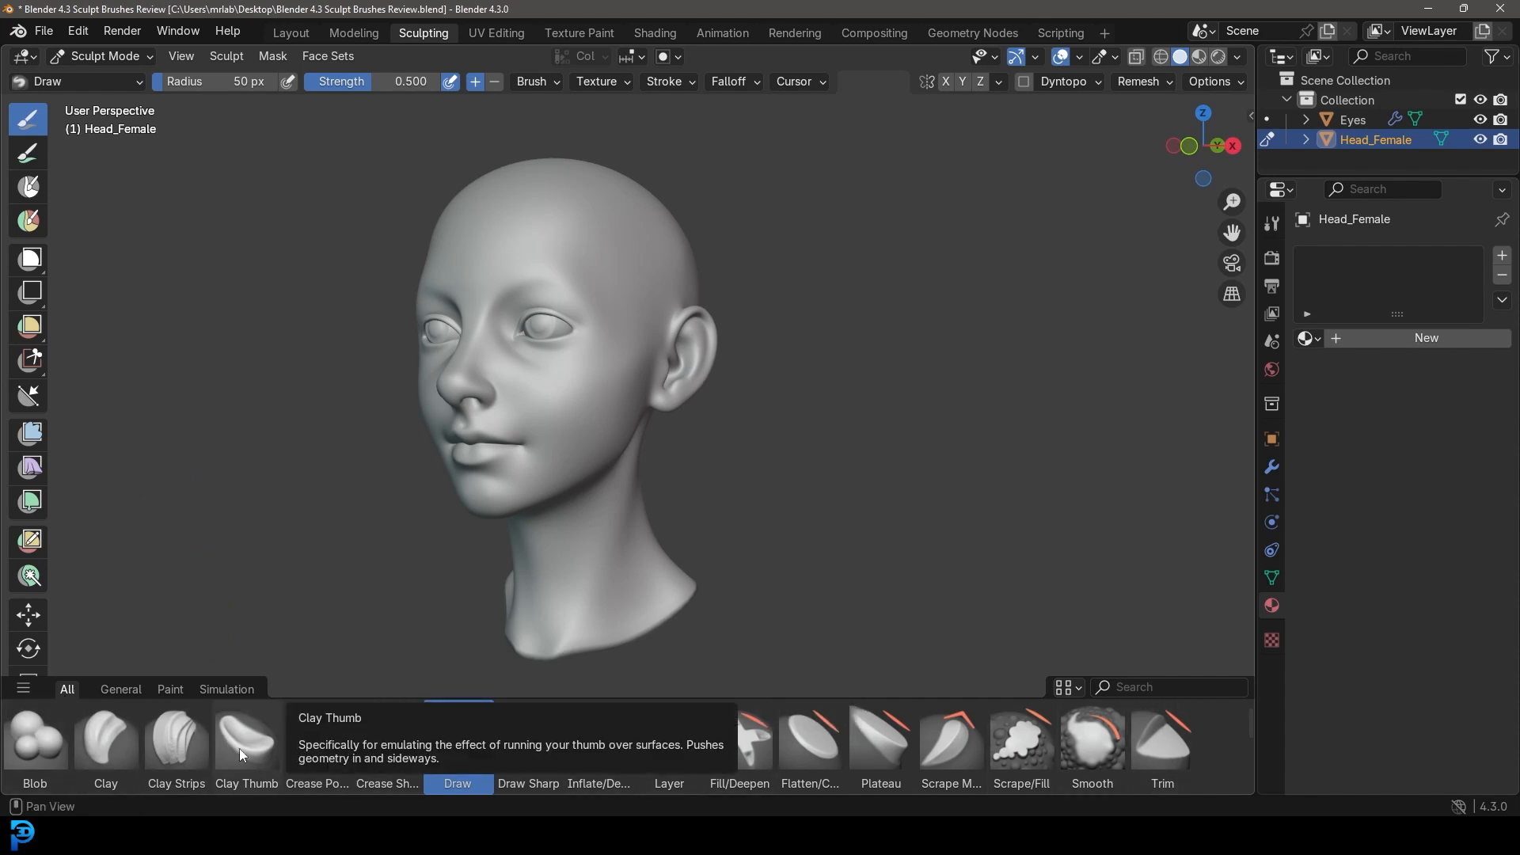
Browse the General, Paint and Simulation brush sets, then return to General and pick Clay Strips.
click(118, 688)
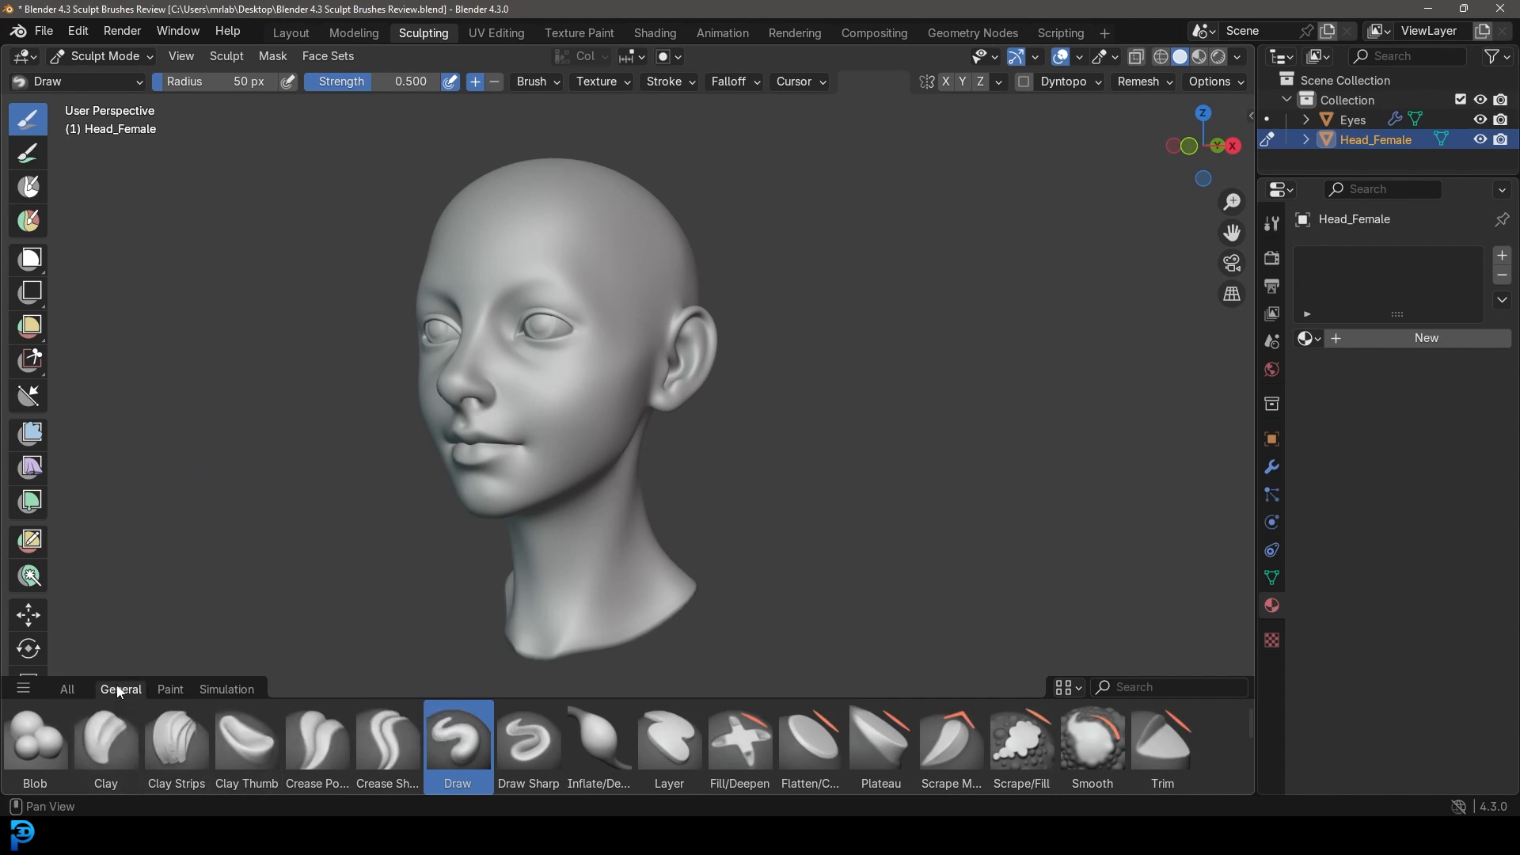
click(173, 690)
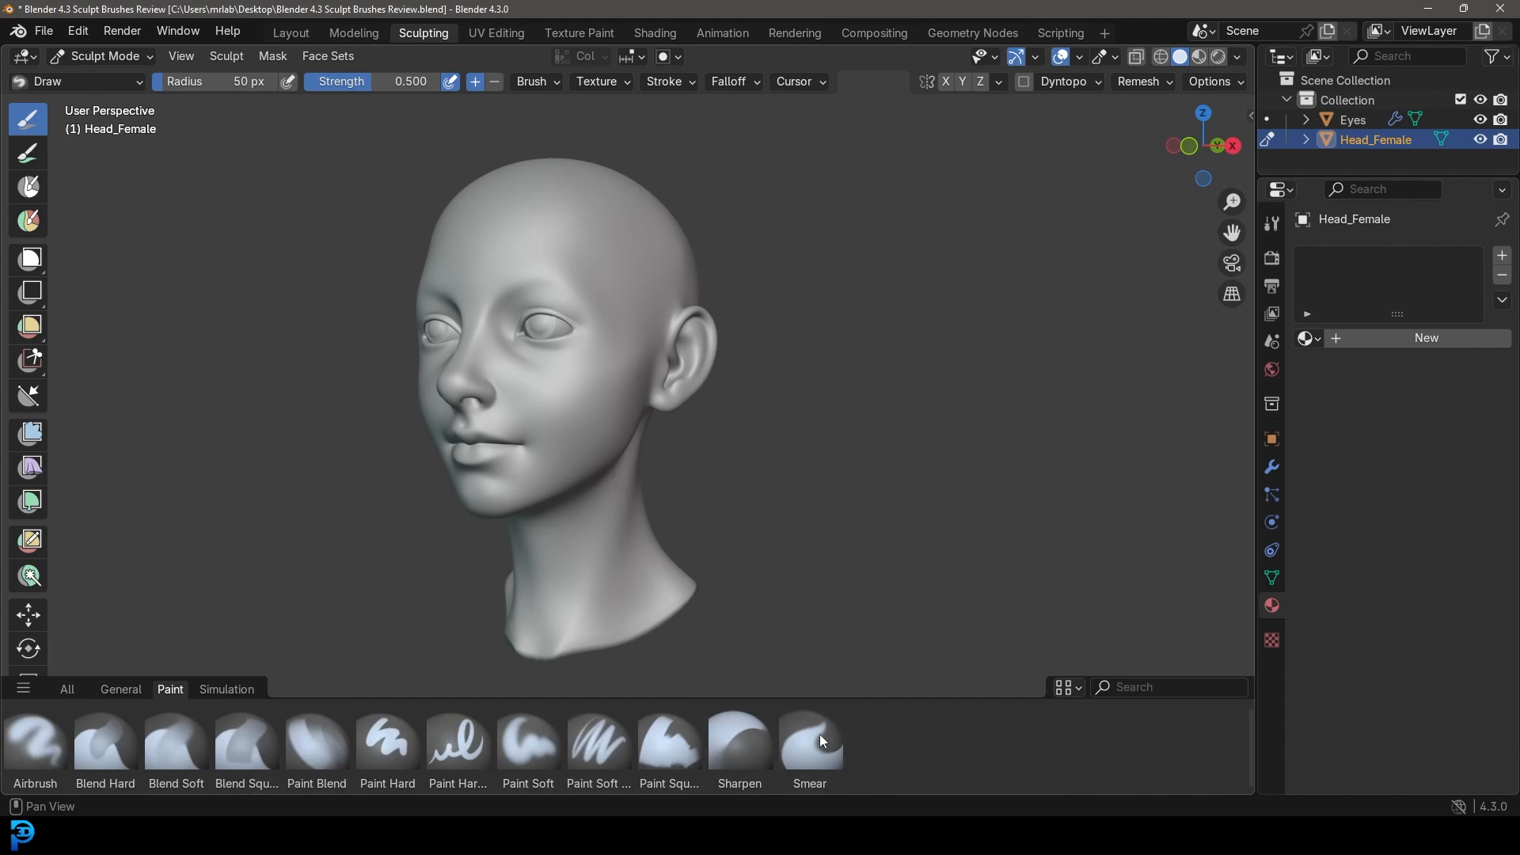
click(231, 687)
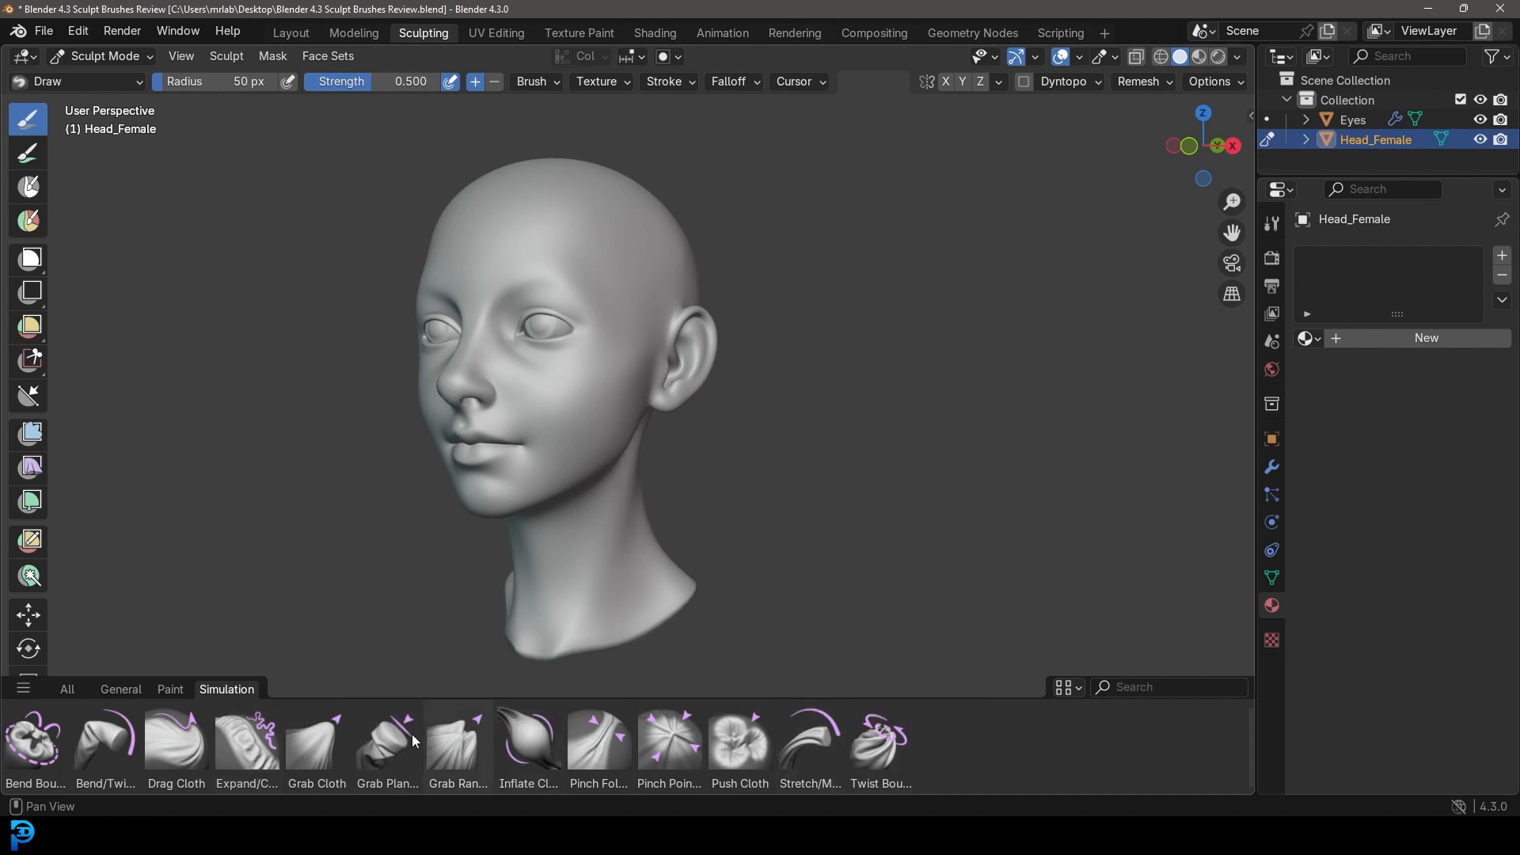
click(121, 690)
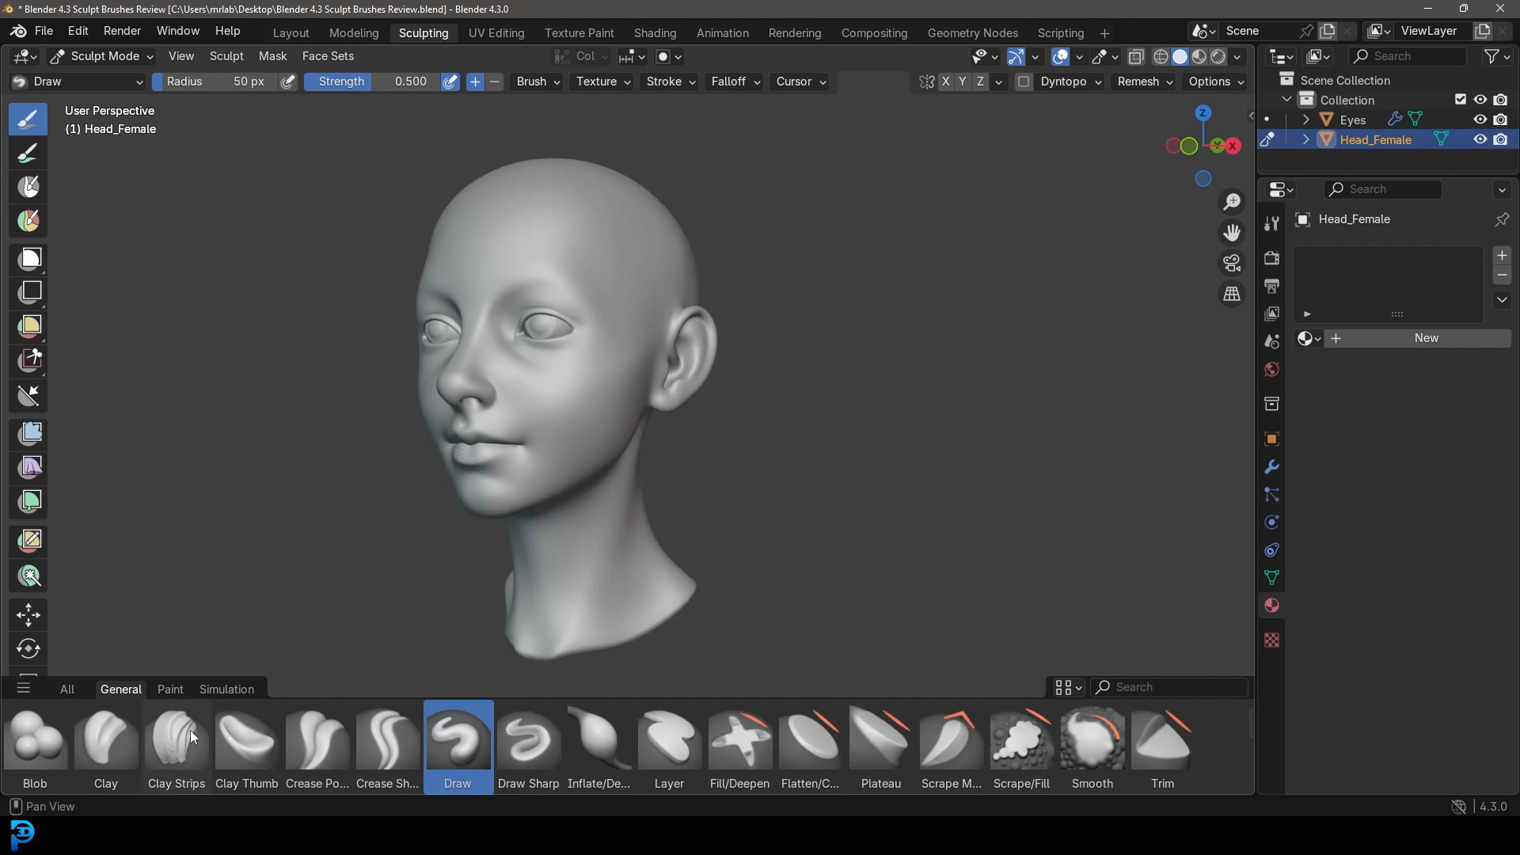
click(177, 779)
Test a Clay Strips ridge on the temple, undo it, and show the brush settings.
middle_drag(604, 236, 577, 313)
scroll(591, 312, up, 5)
scroll(591, 316, down, 2)
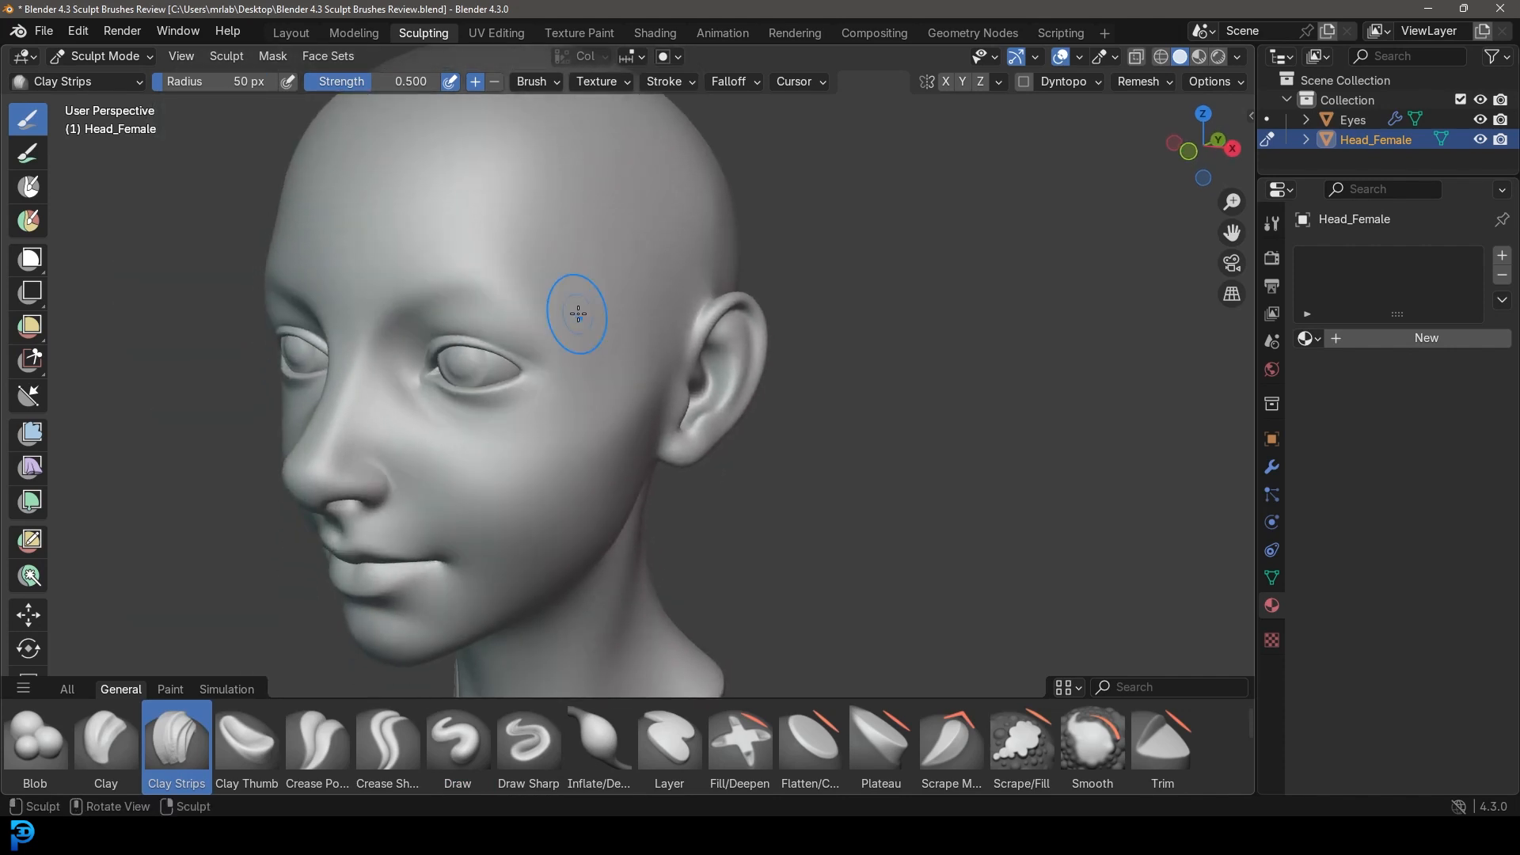
mouse_move(559, 297)
mouse_down()
mouse_move(659, 206)
mouse_move(575, 304)
mouse_up()
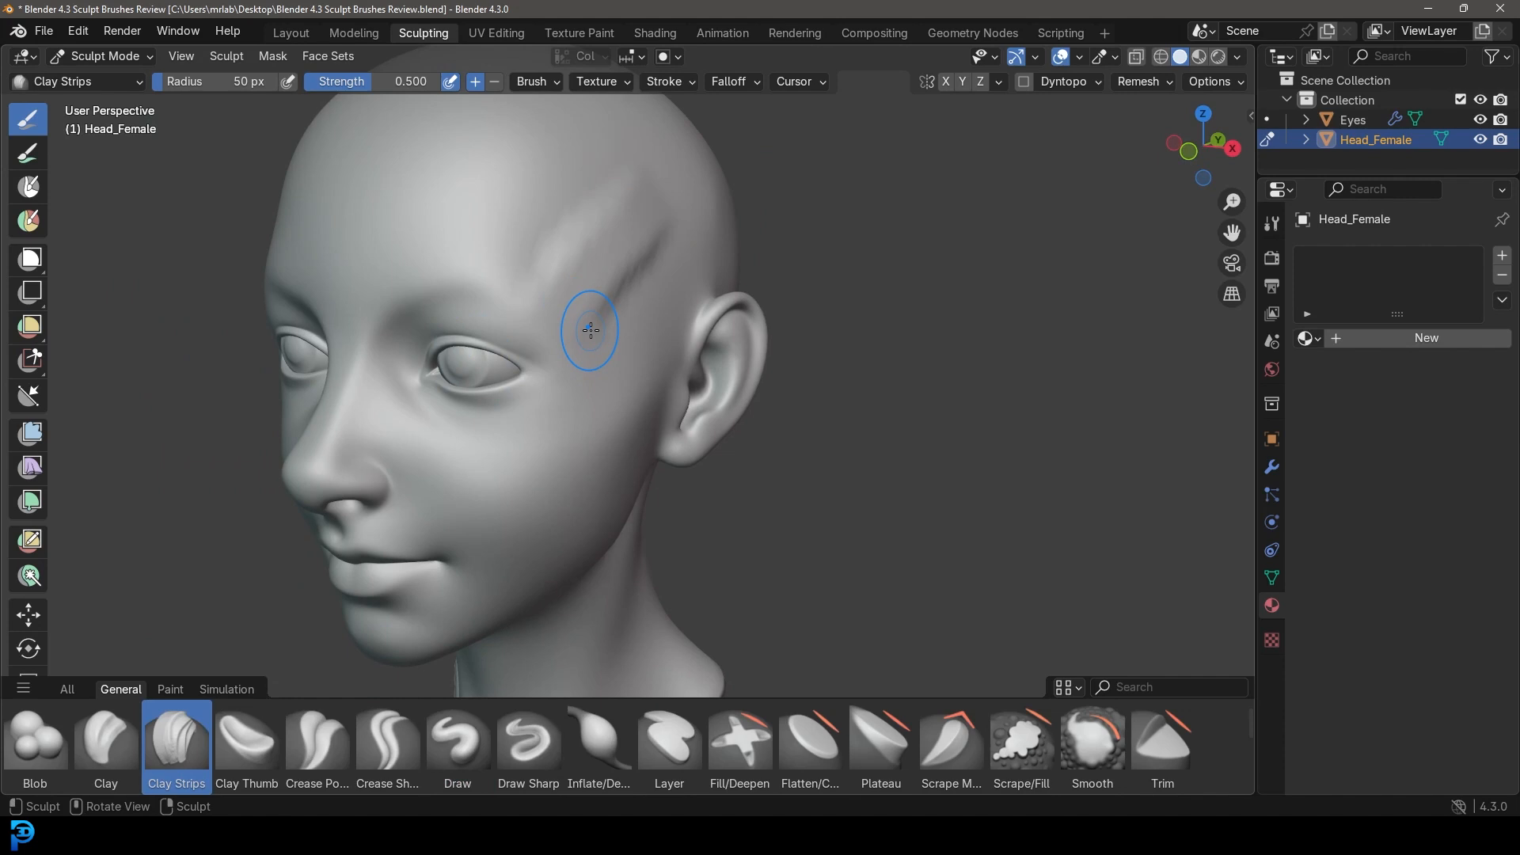
key(ctrl+z)
key(ctrl+z)
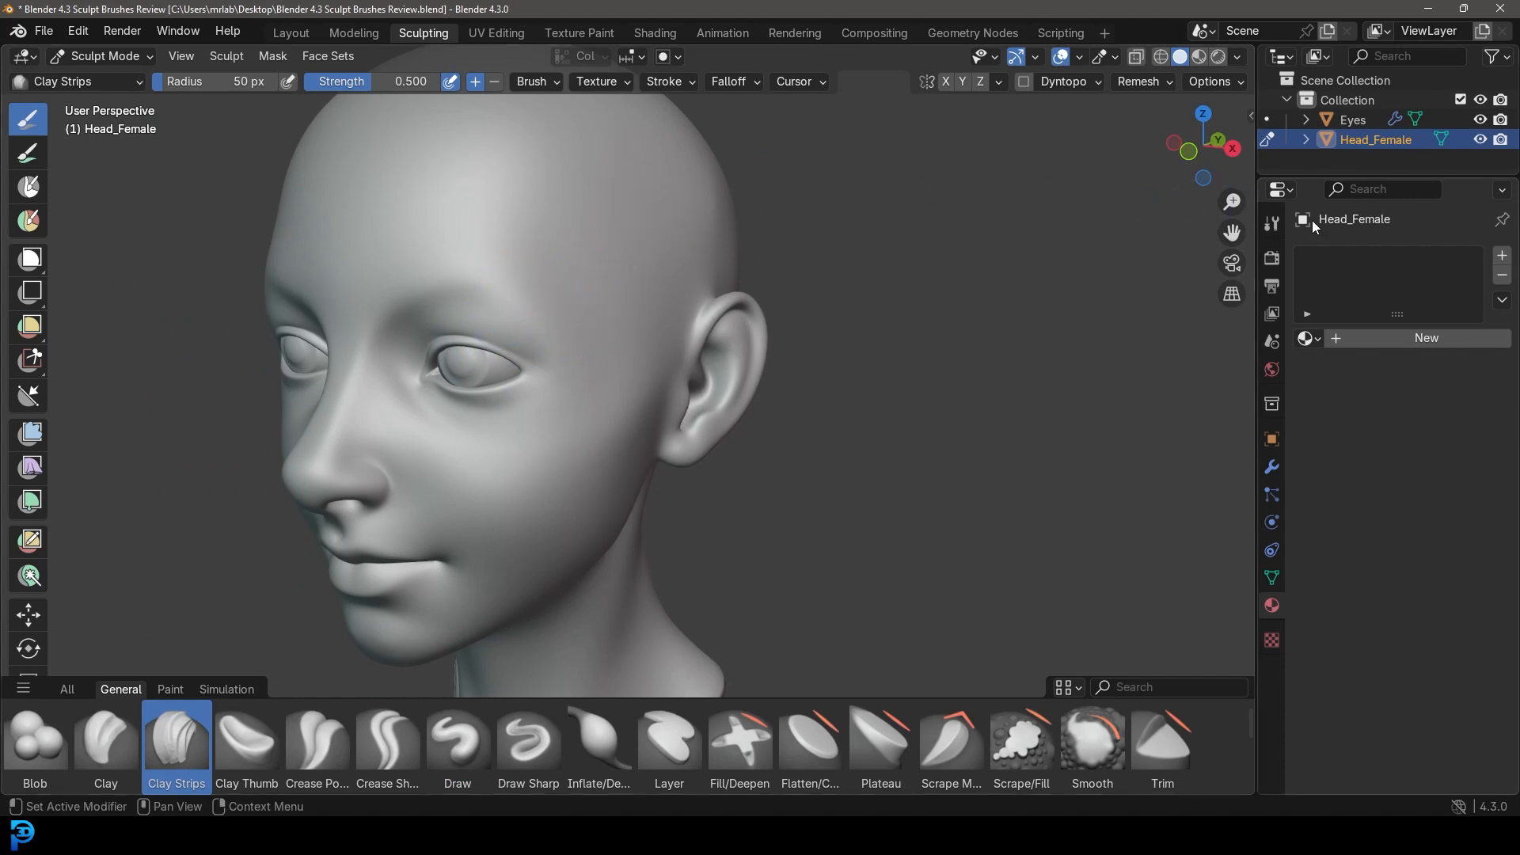
click(1274, 224)
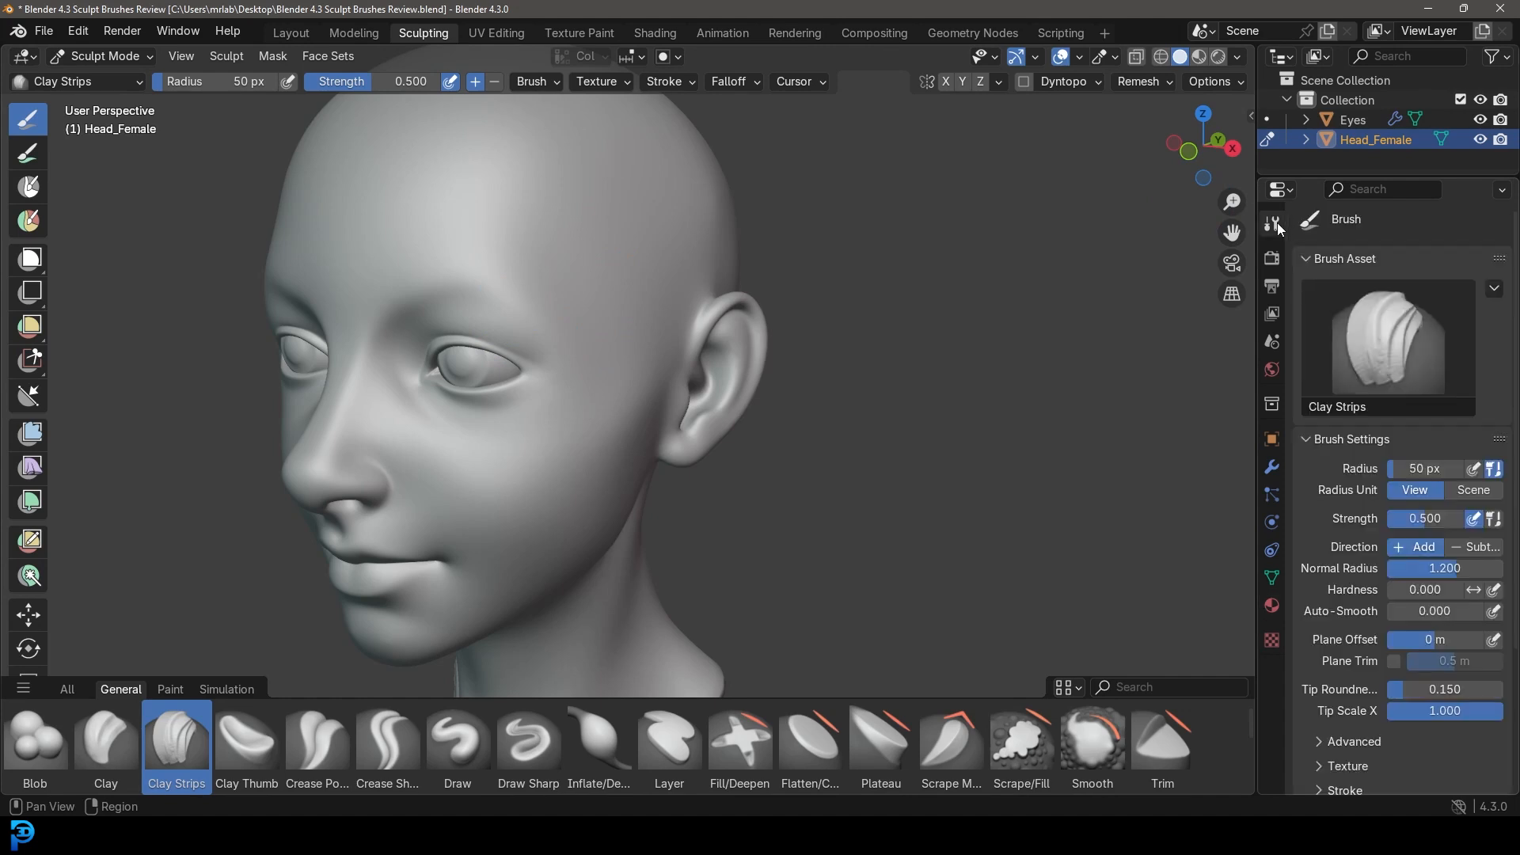
Enable Dyntopo, accept the attribute data warning, and set Detail Size to 5 px.
scroll(1357, 327, down, 6)
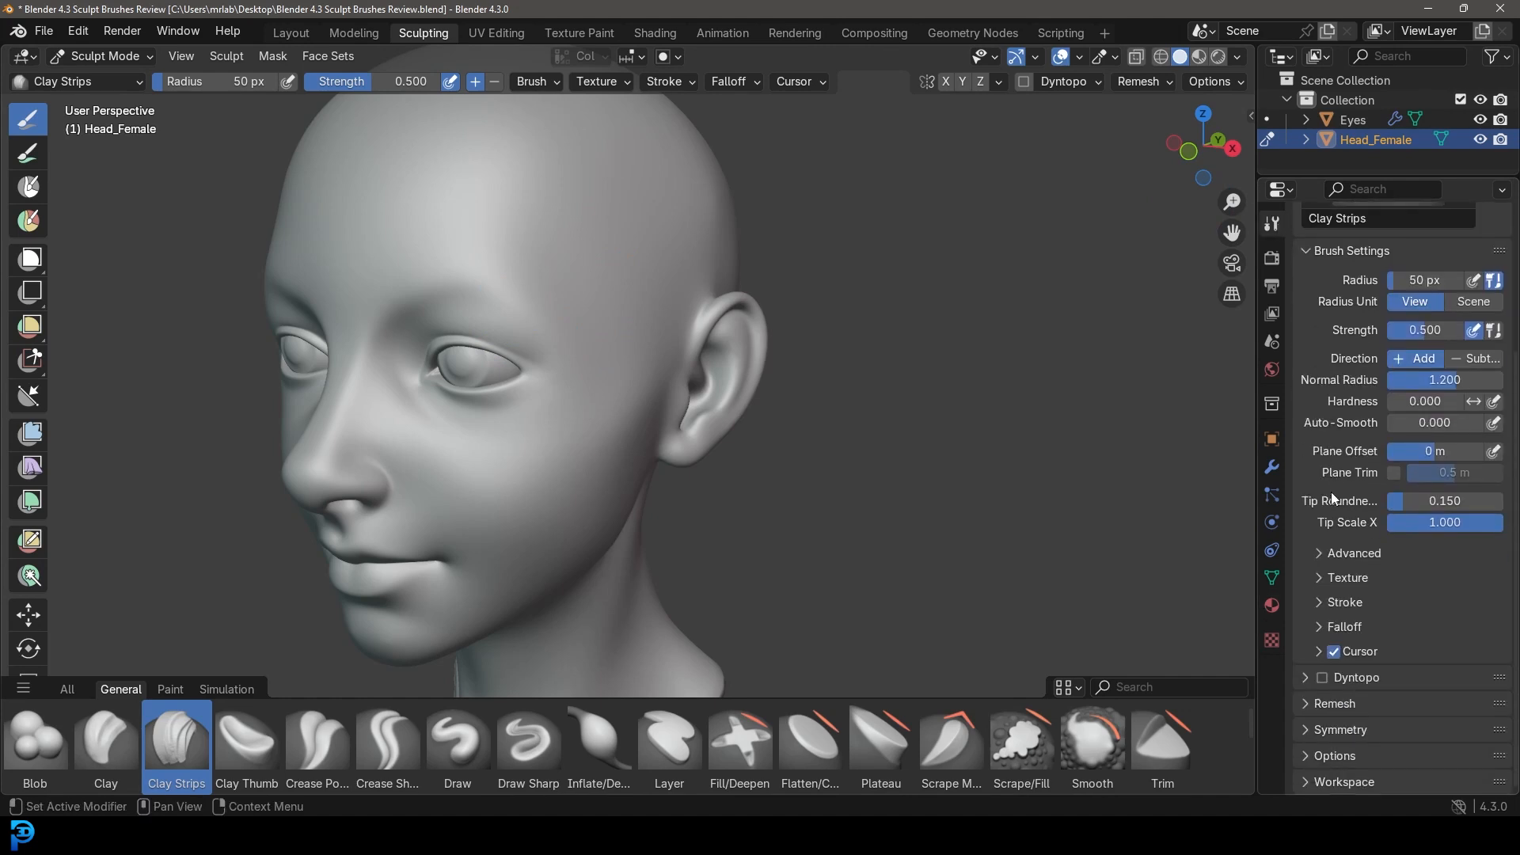
click(1322, 677)
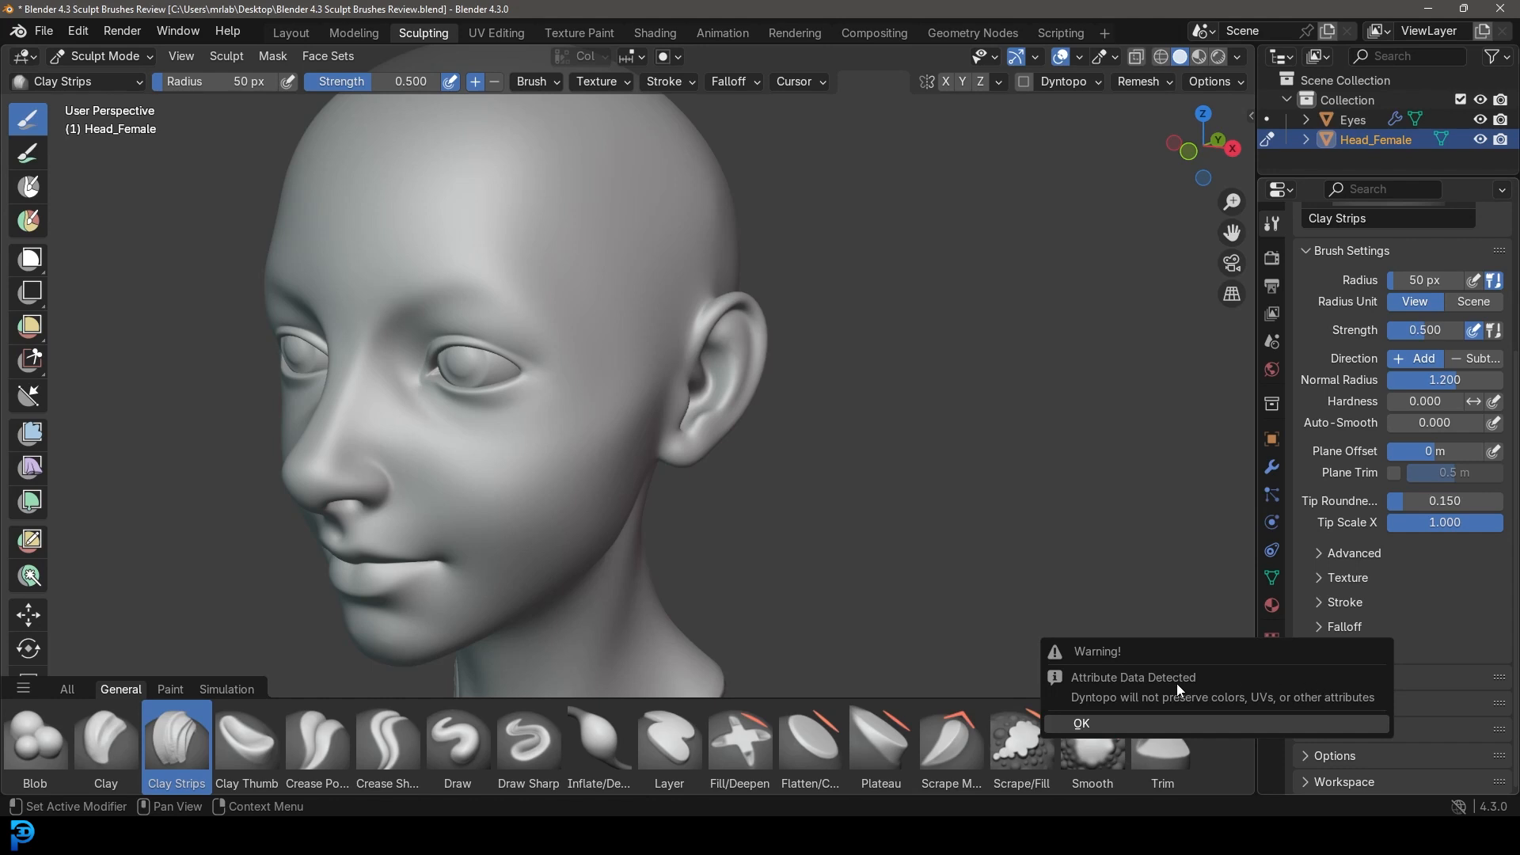
click(1121, 725)
click(1308, 699)
scroll(1354, 703, down, 3)
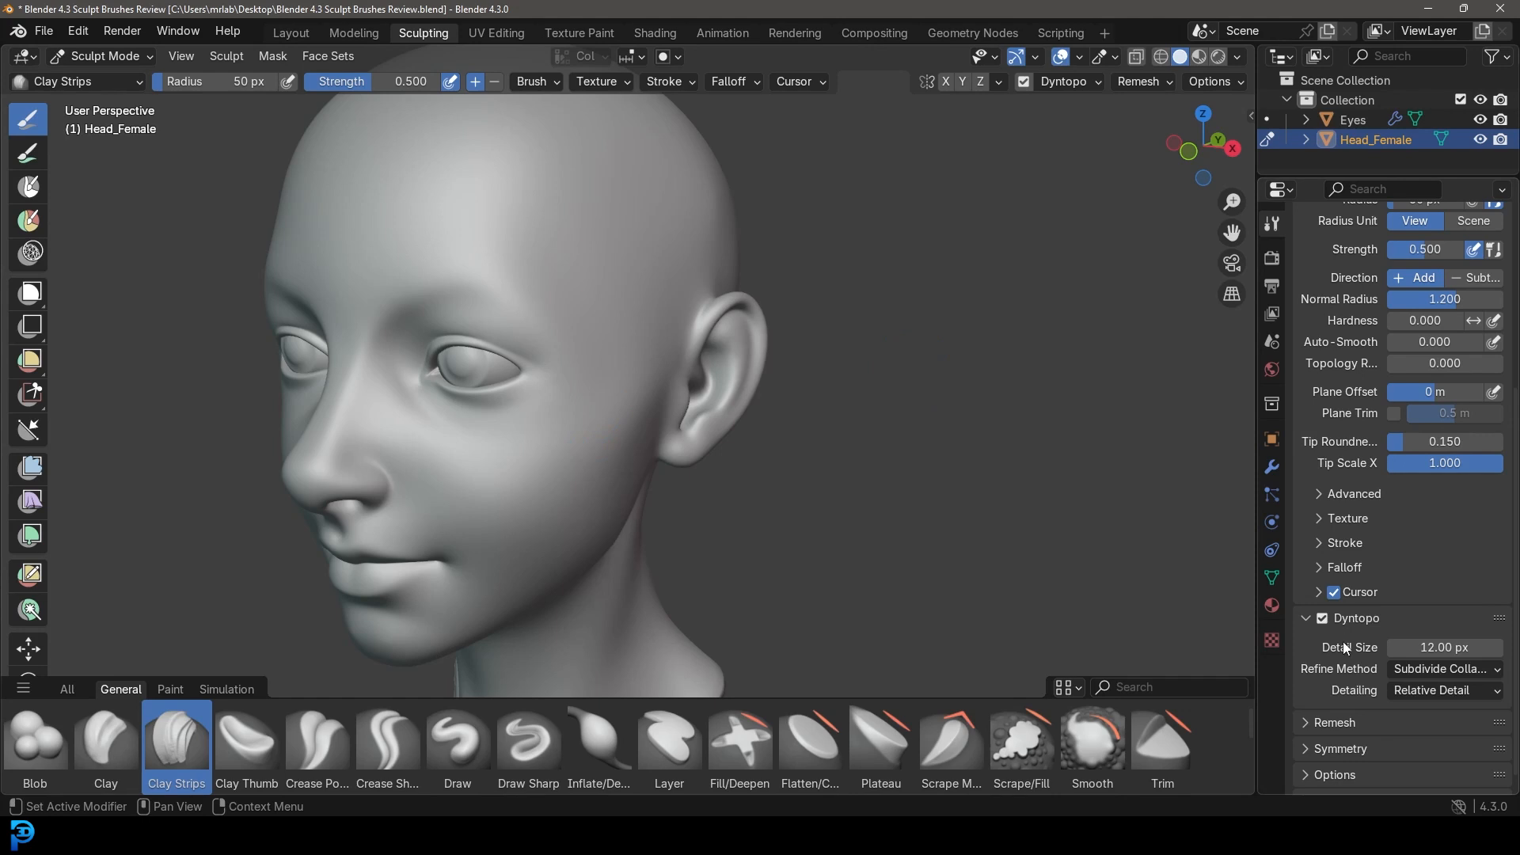
click(1449, 647)
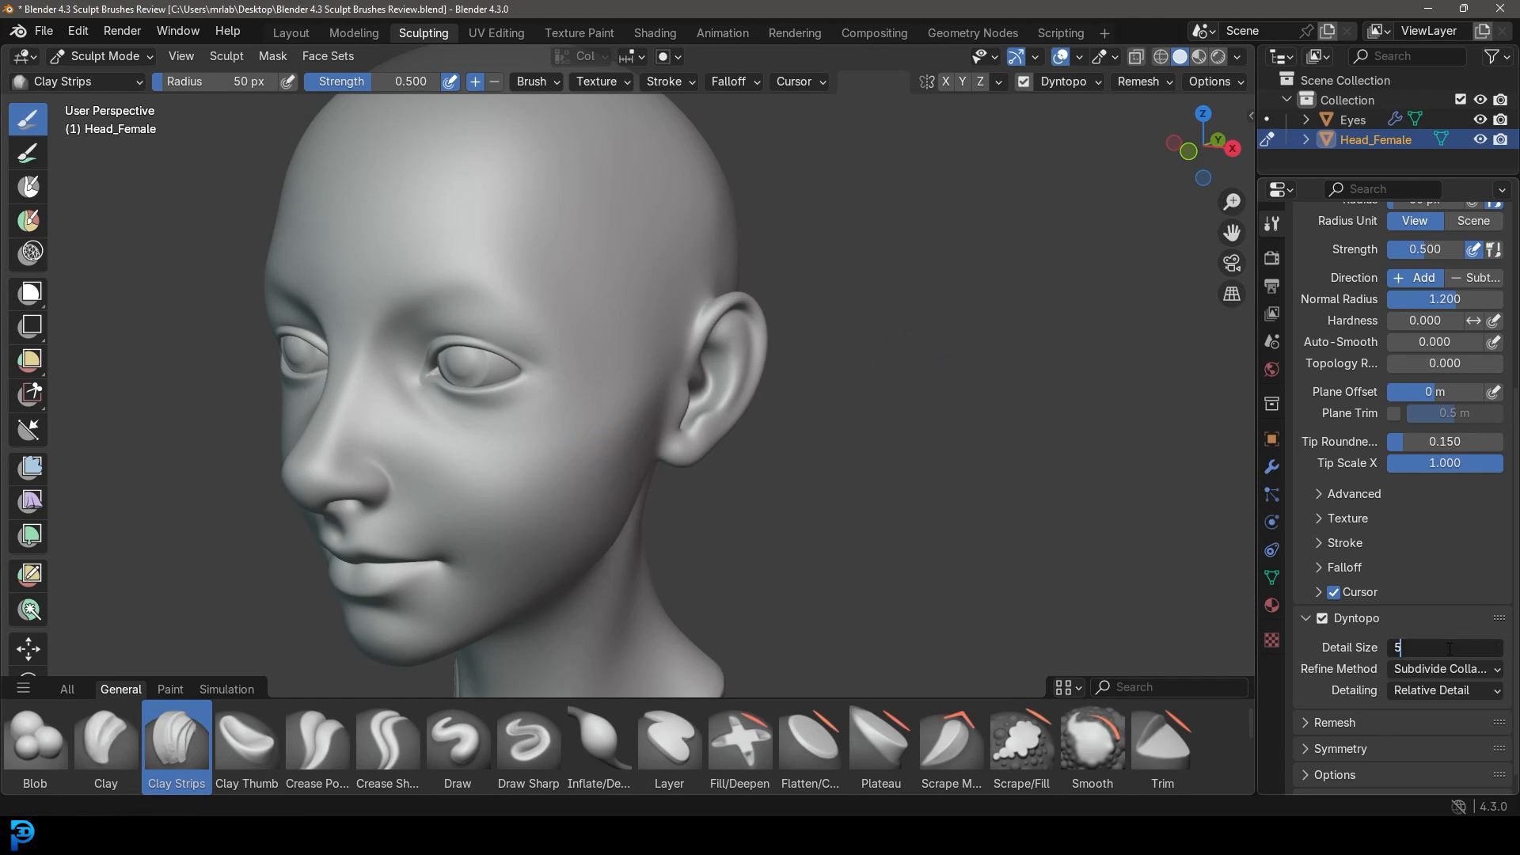
key(Return)
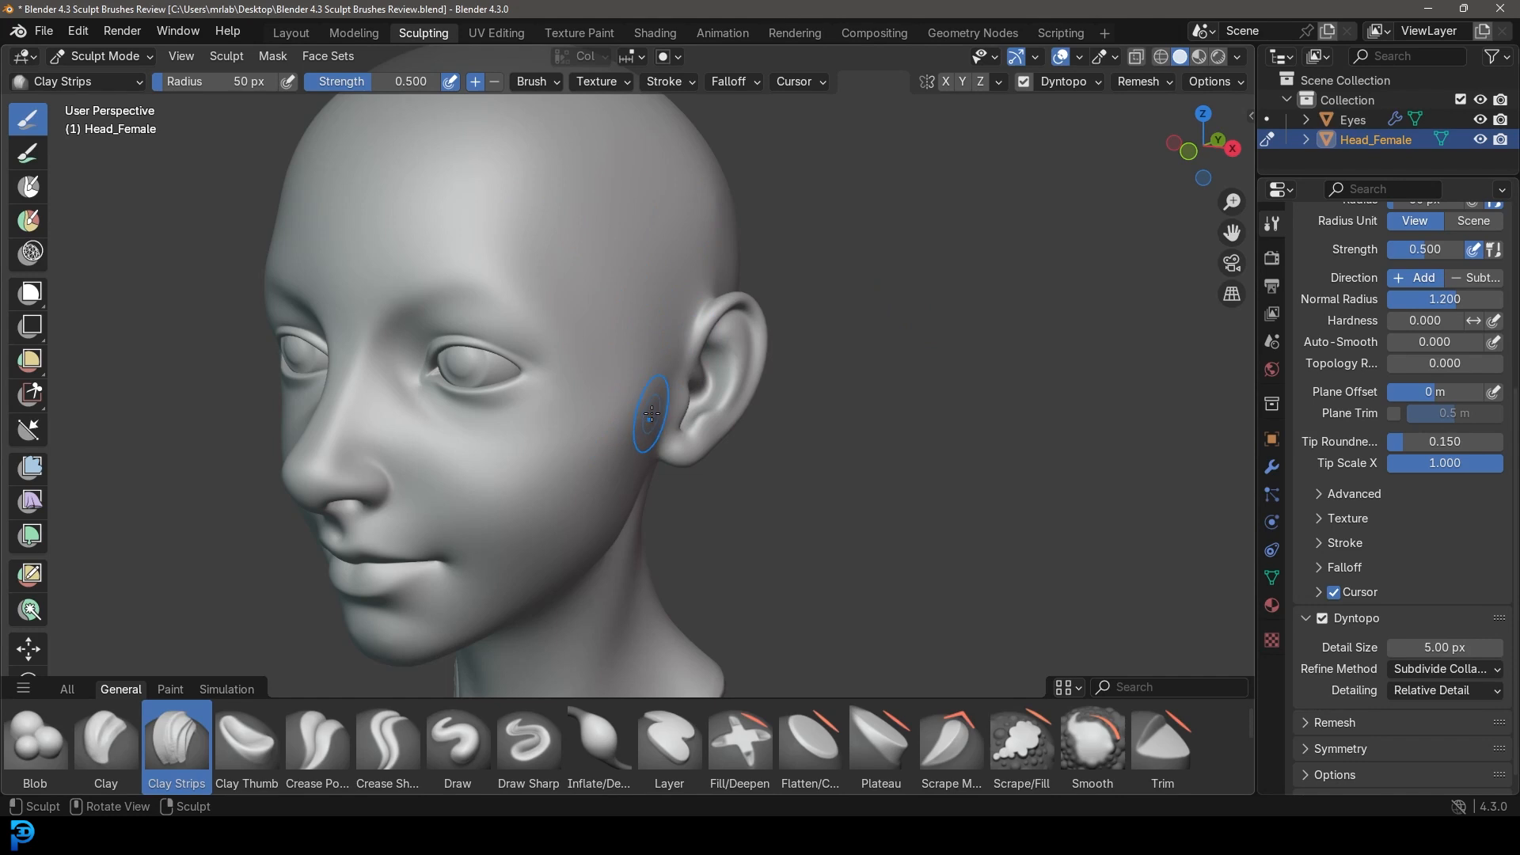
Raise a Clay Strips band across the forehead and orbit to inspect it.
middle_drag(630, 423, 600, 412)
shift+middle_drag(597, 257, 554, 364)
scroll(550, 372, up, 3)
middle_drag(542, 380, 431, 316)
mouse_move(431, 316)
mouse_down()
mouse_move(577, 245)
mouse_move(399, 339)
mouse_up()
scroll(526, 336, down, 8)
mouse_move(525, 336)
middle_down()
mouse_move(676, 349)
mouse_move(549, 336)
mouse_move(494, 349)
middle_up()
scroll(494, 349, up, 5)
scroll(494, 349, up, 4)
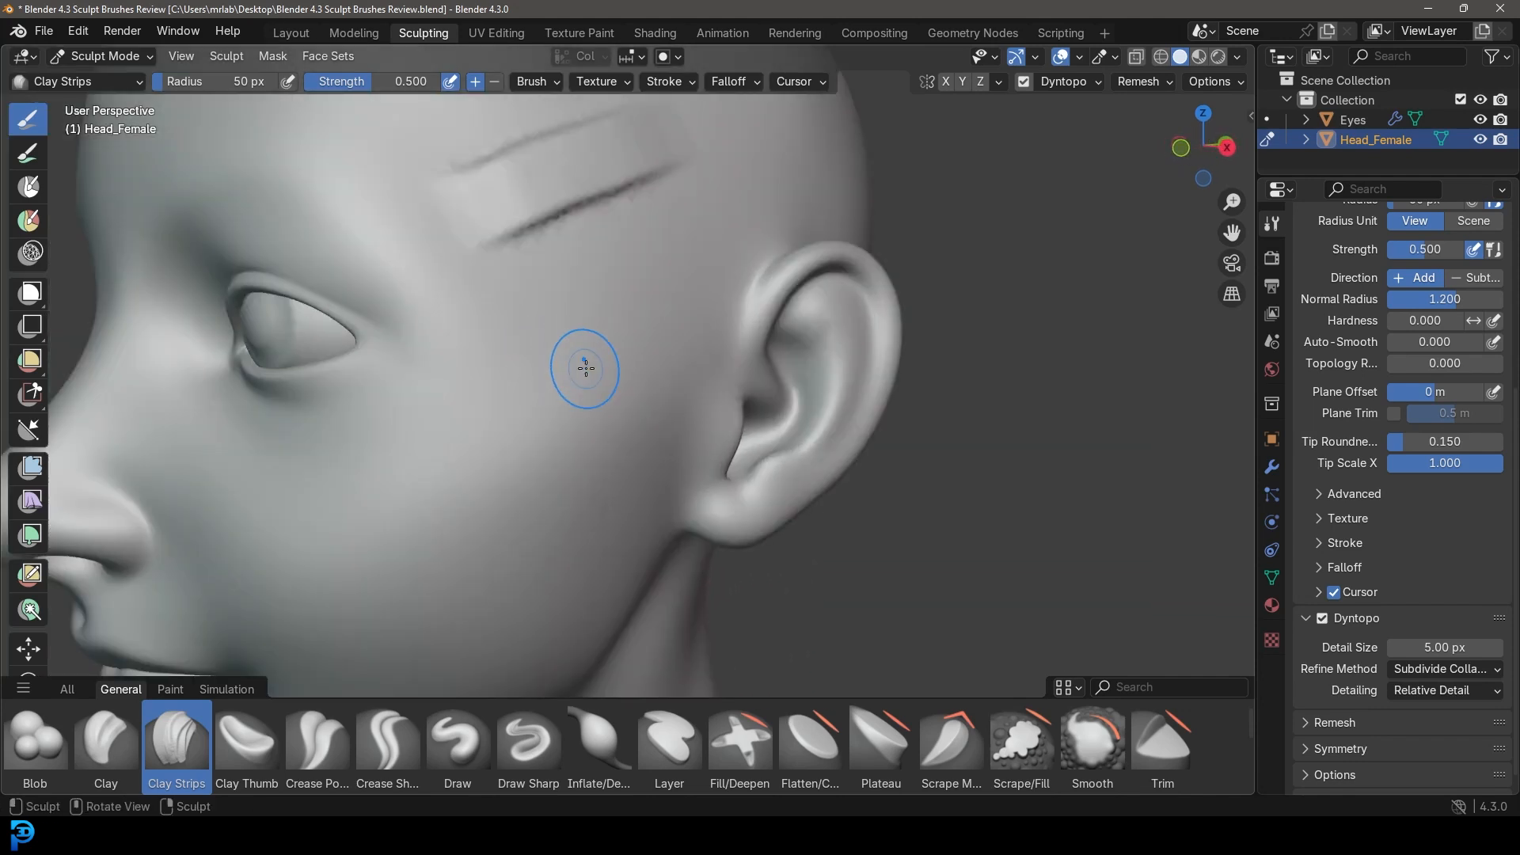
shift+middle_drag(600, 330, 614, 424)
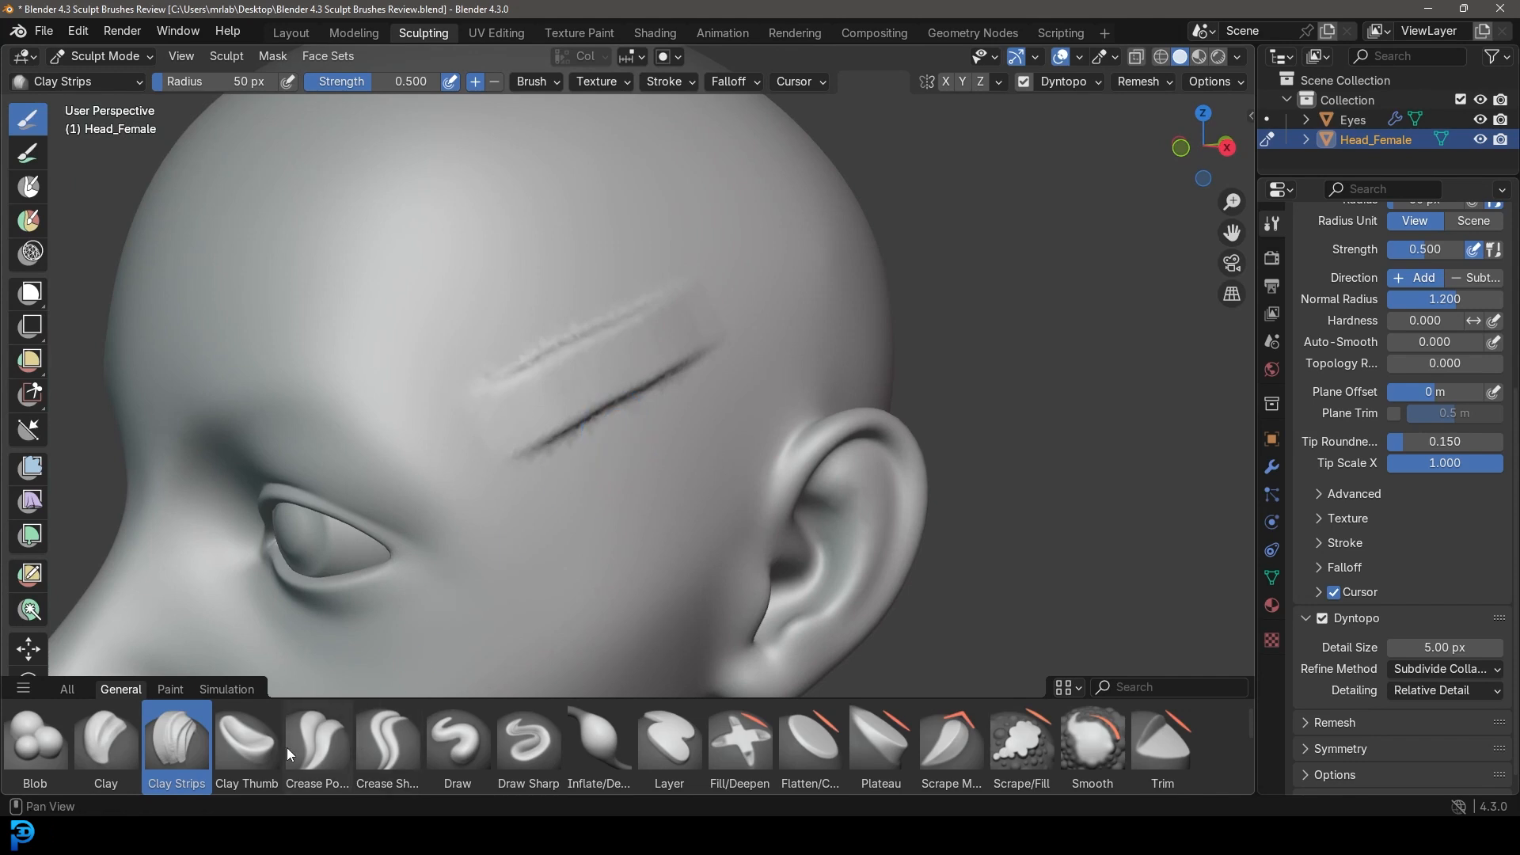
Switch to Clay Thumb at 84 px radius and smudge a stroke across the temple.
click(256, 748)
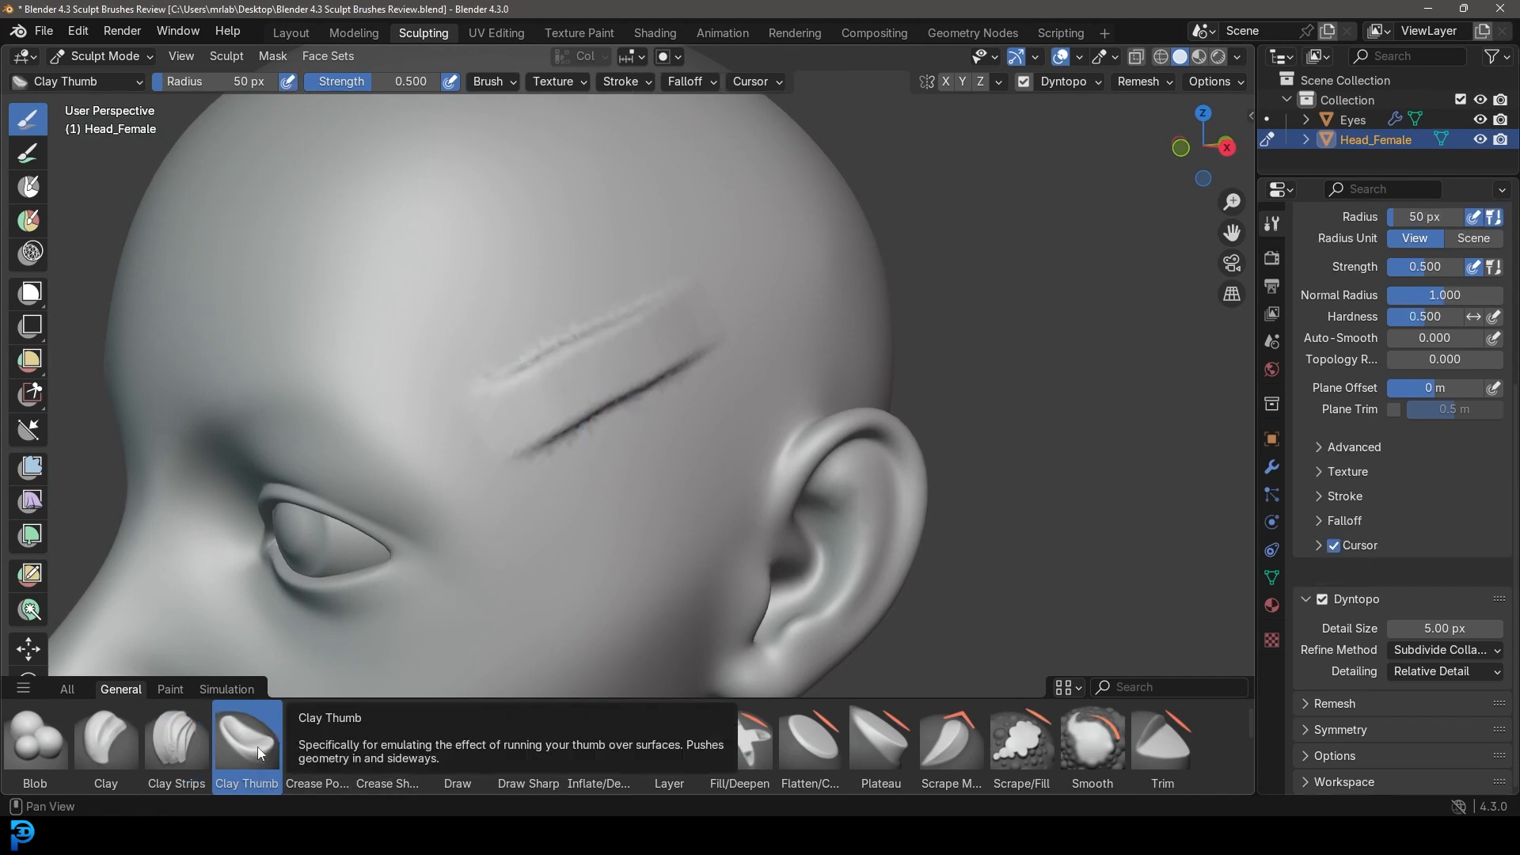
scroll(646, 401, up, 3)
key(f)
click(508, 478)
mouse_move(476, 451)
mouse_down()
mouse_move(560, 432)
mouse_move(668, 364)
mouse_move(751, 342)
mouse_up()
scroll(747, 348, down, 5)
middle_drag(719, 360, 743, 375)
scroll(744, 376, up, 5)
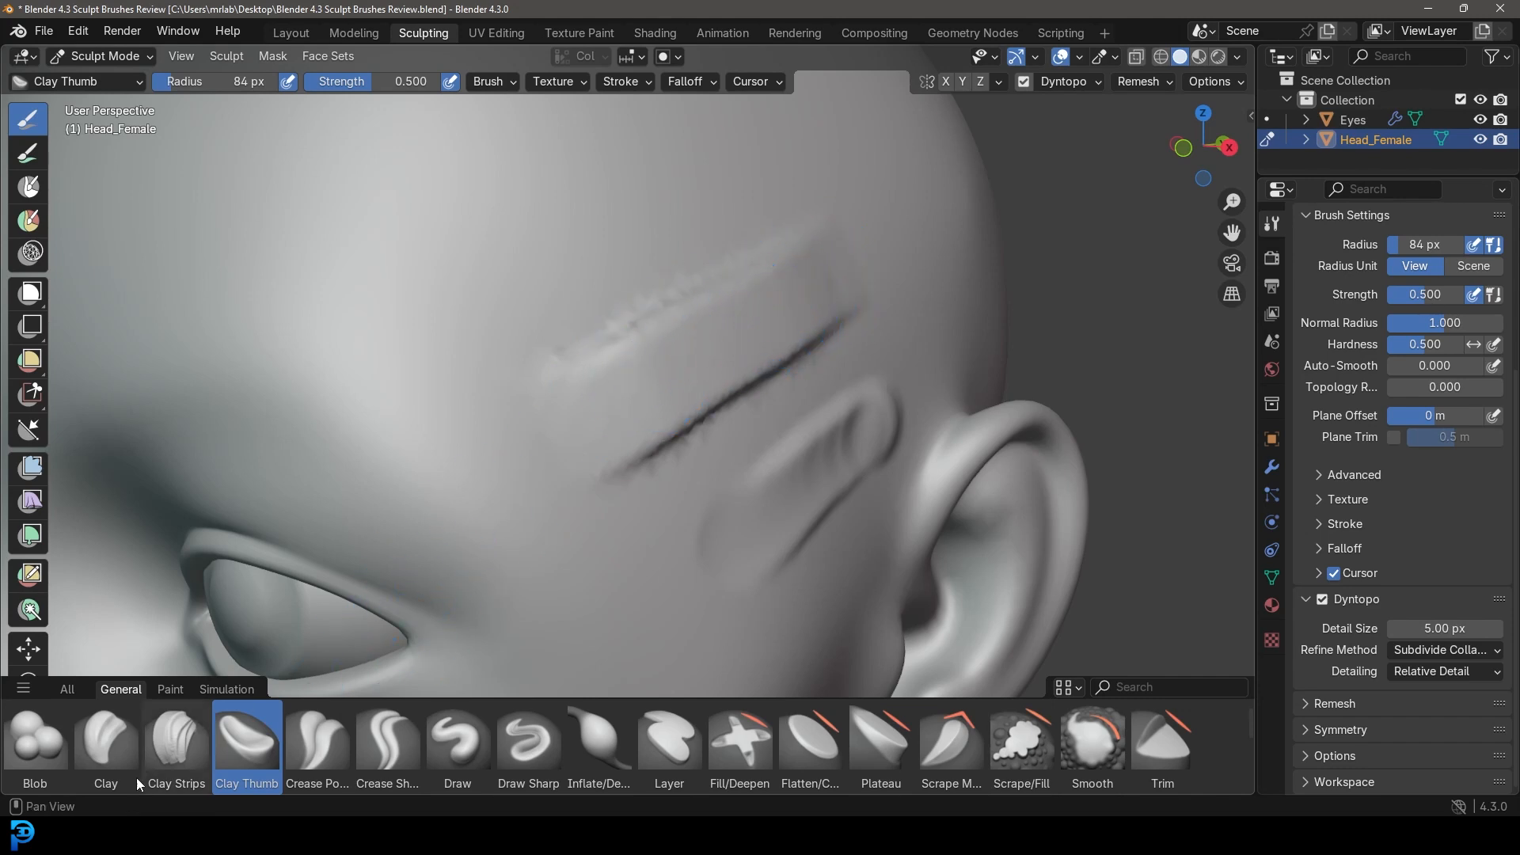
Lay two overlapping Clay Strips bands across the forehead.
click(176, 740)
mouse_move(475, 299)
mouse_down()
mouse_move(445, 302)
mouse_move(687, 197)
mouse_up()
drag(424, 307, 710, 180)
scroll(808, 295, down, 4)
middle_drag(807, 295, 805, 299)
scroll(712, 285, up, 4)
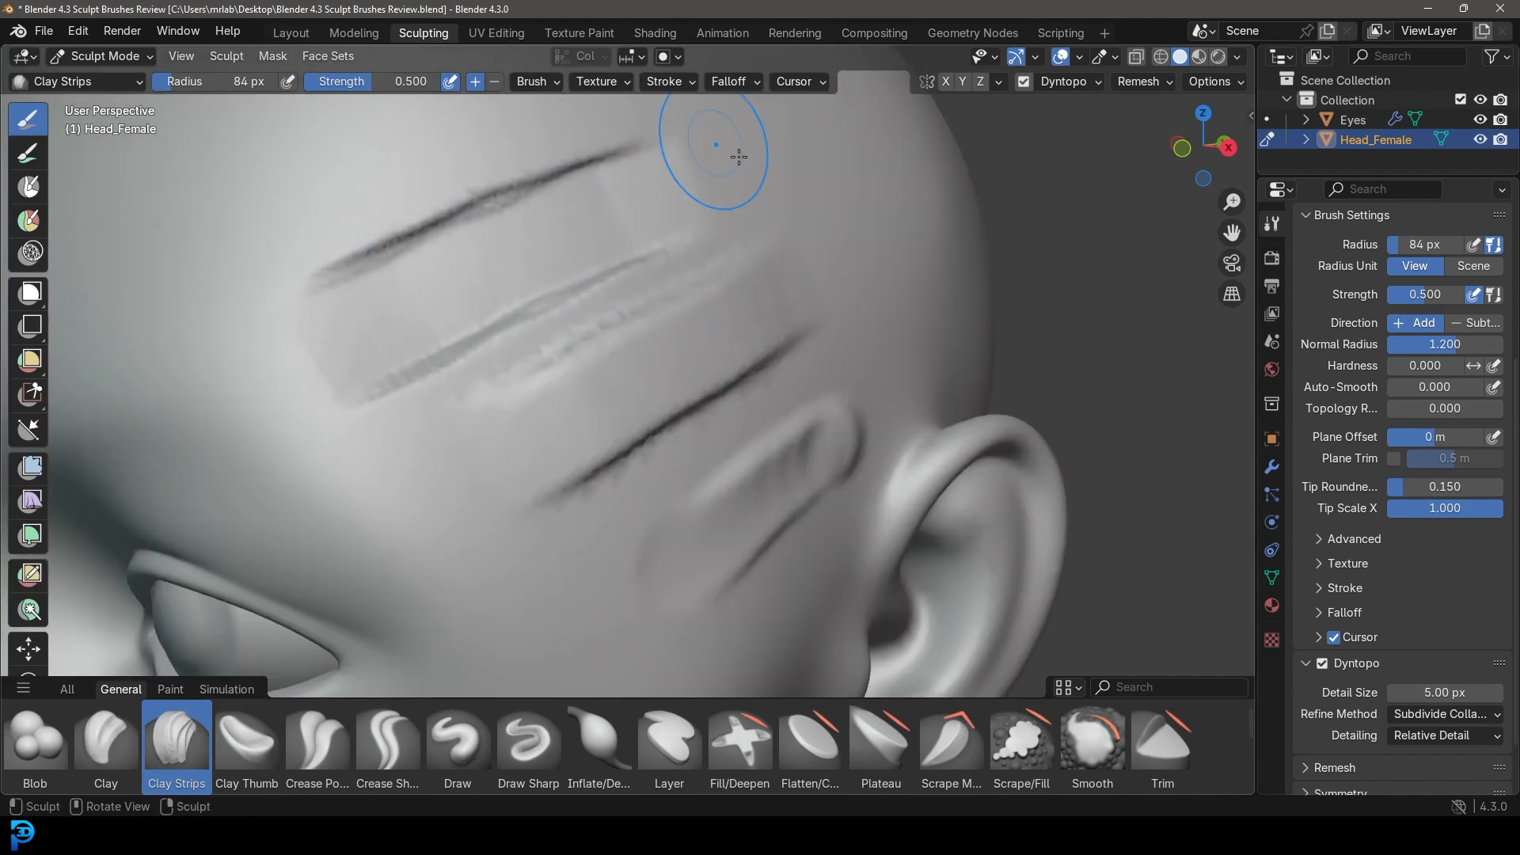
Smudge several overlapping Clay Thumb strokes on the forehead, then orbit to a side profile.
click(258, 745)
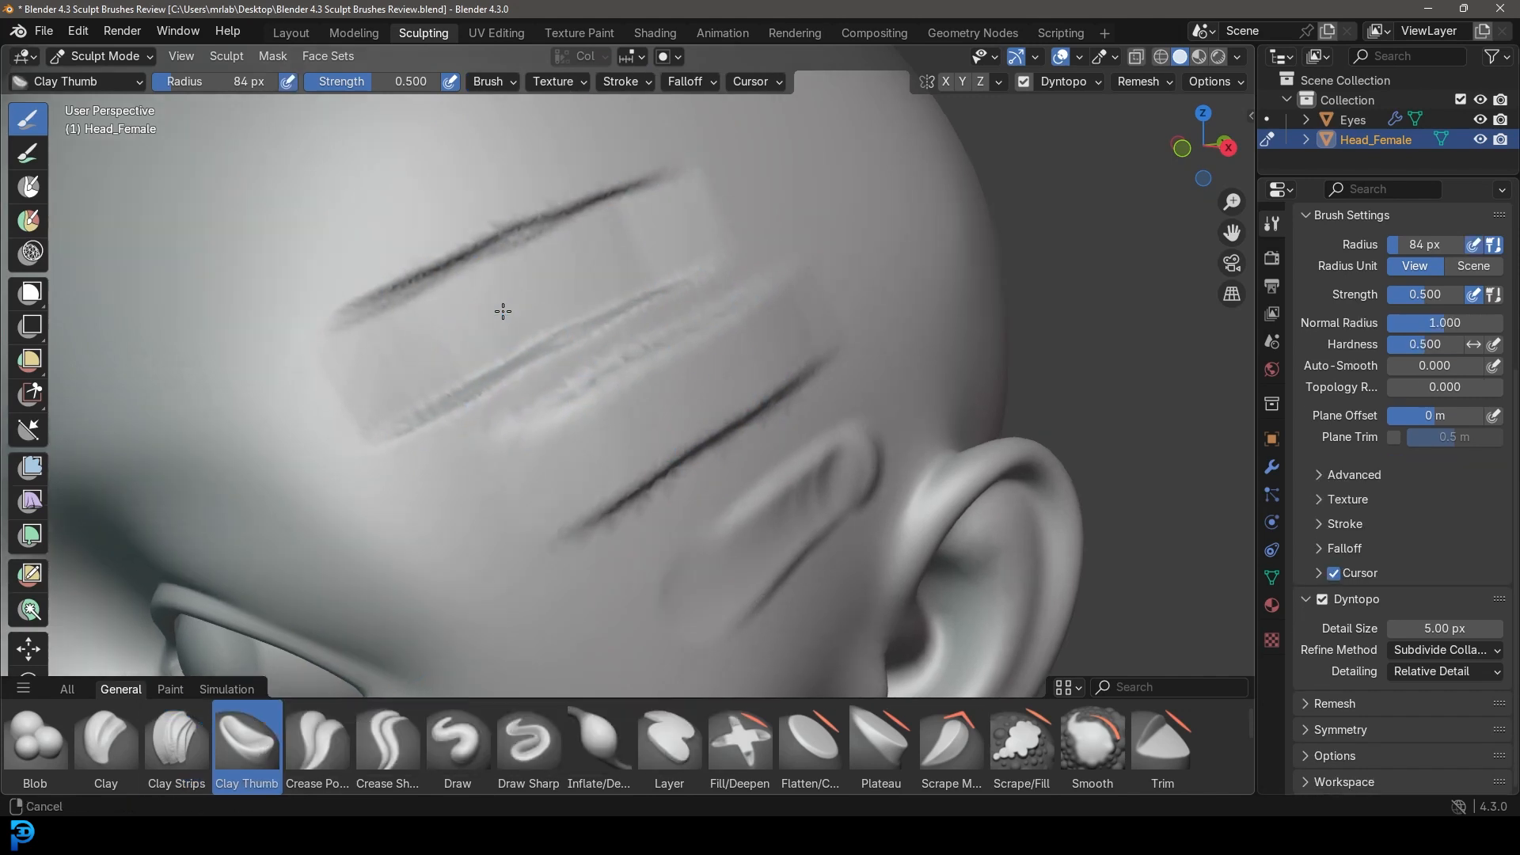
middle_drag(493, 298, 532, 425)
drag(535, 407, 739, 278)
drag(509, 434, 689, 356)
drag(500, 384, 634, 211)
drag(414, 396, 514, 183)
scroll(614, 293, down, 5)
mouse_move(642, 345)
middle_down()
mouse_move(545, 344)
mouse_move(587, 340)
middle_up()
scroll(584, 356, up, 5)
Smudge three overlapping Clay Thumb strokes down the cheek.
shift+middle_drag(393, 507, 574, 387)
drag(459, 393, 620, 321)
drag(492, 445, 635, 384)
drag(463, 522, 608, 477)
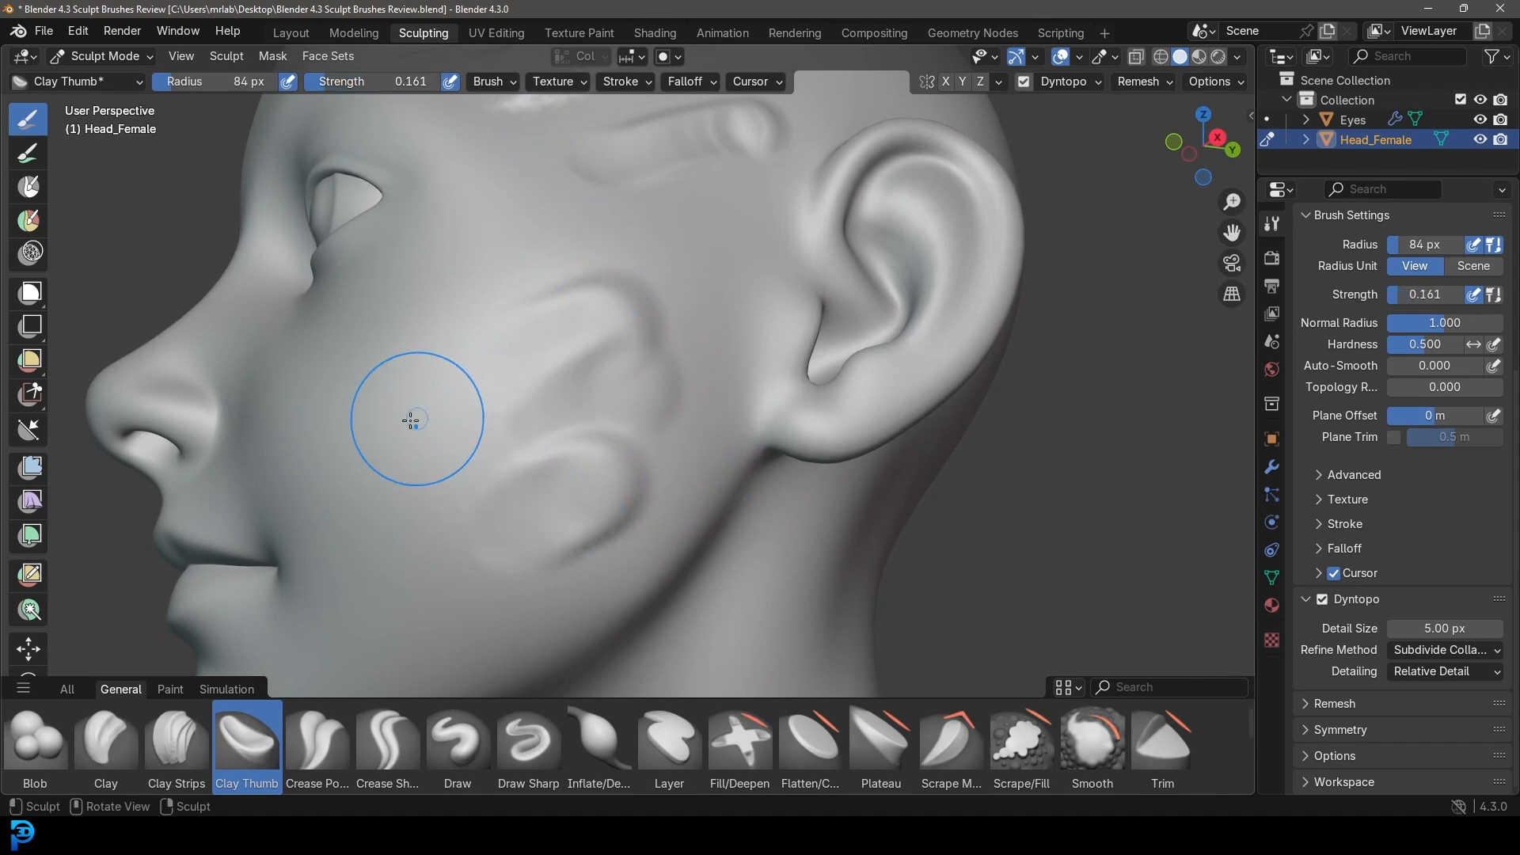
middle_drag(577, 299, 599, 337)
scroll(688, 478, up, 2)
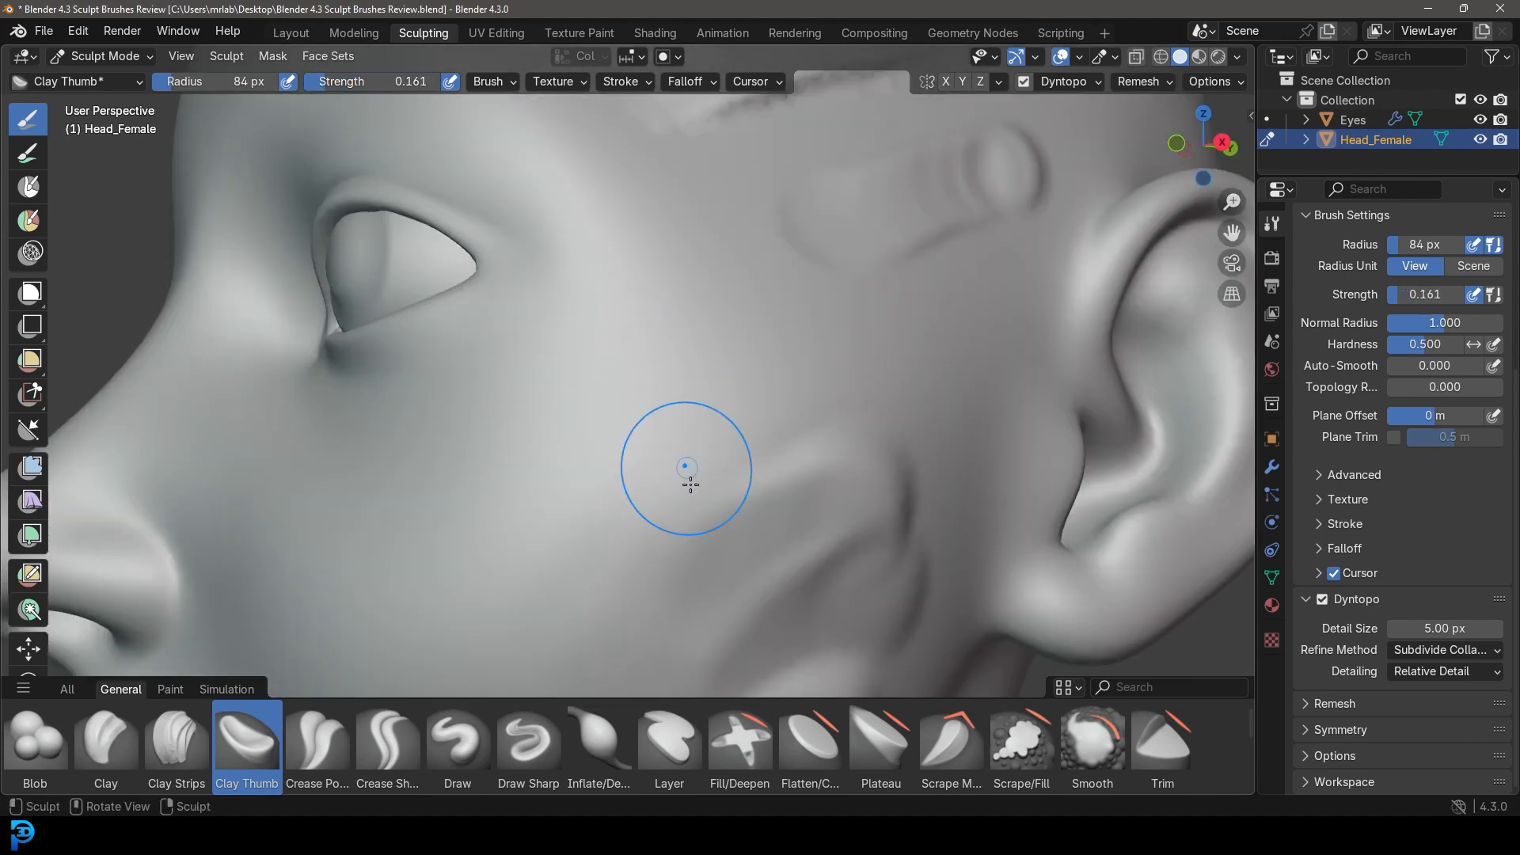
Set the brush strength to 0.339 and orbit round to the head's left profile.
middle_drag(707, 473, 710, 422)
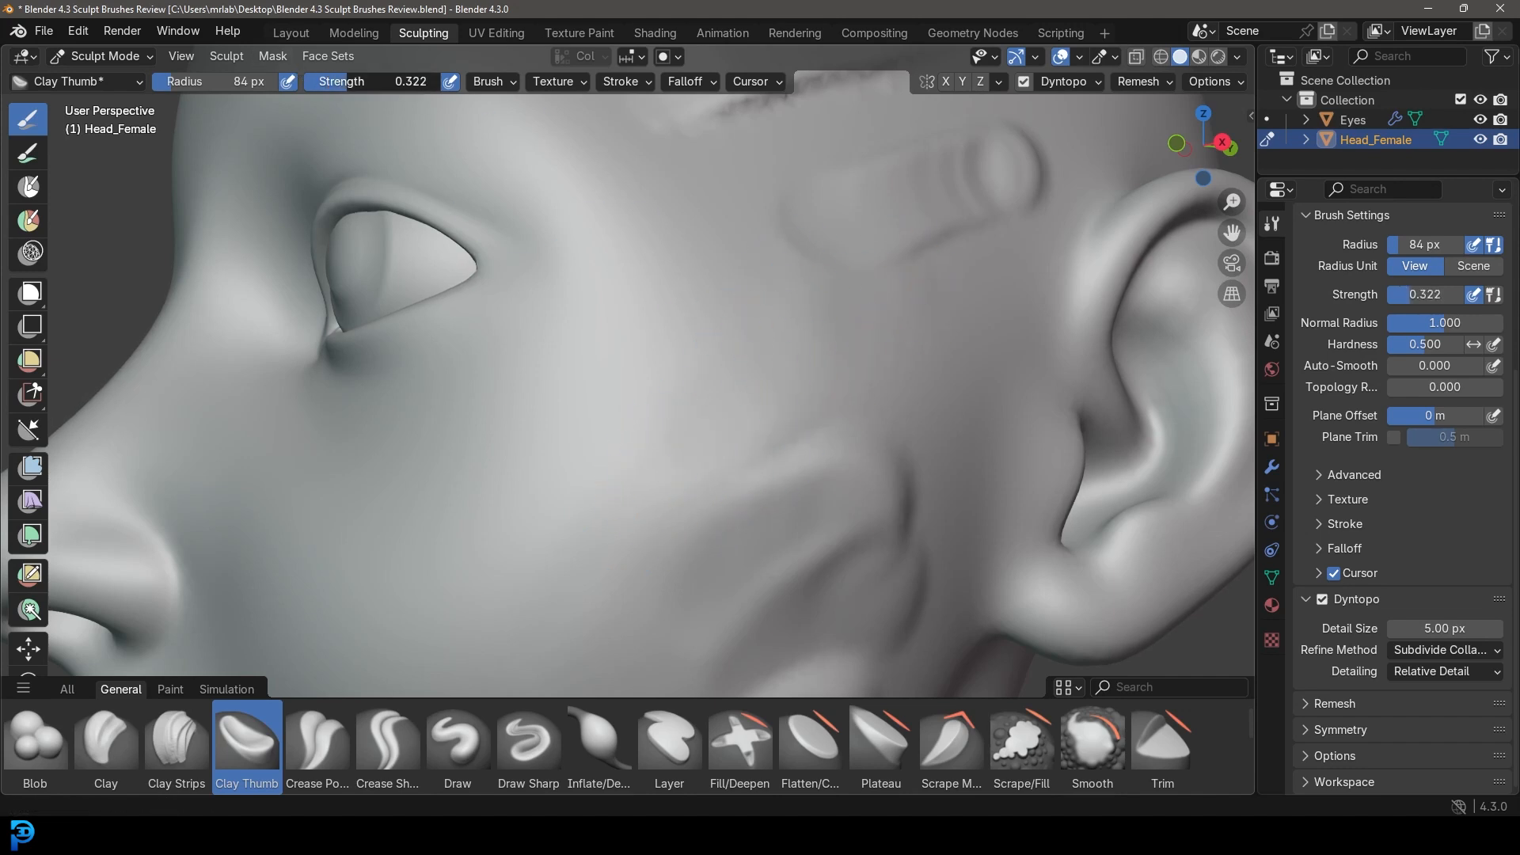
drag(372, 82, 375, 81)
scroll(851, 305, down, 8)
mouse_move(856, 338)
middle_down()
mouse_move(942, 361)
mouse_move(784, 364)
middle_up()
scroll(775, 365, up, 6)
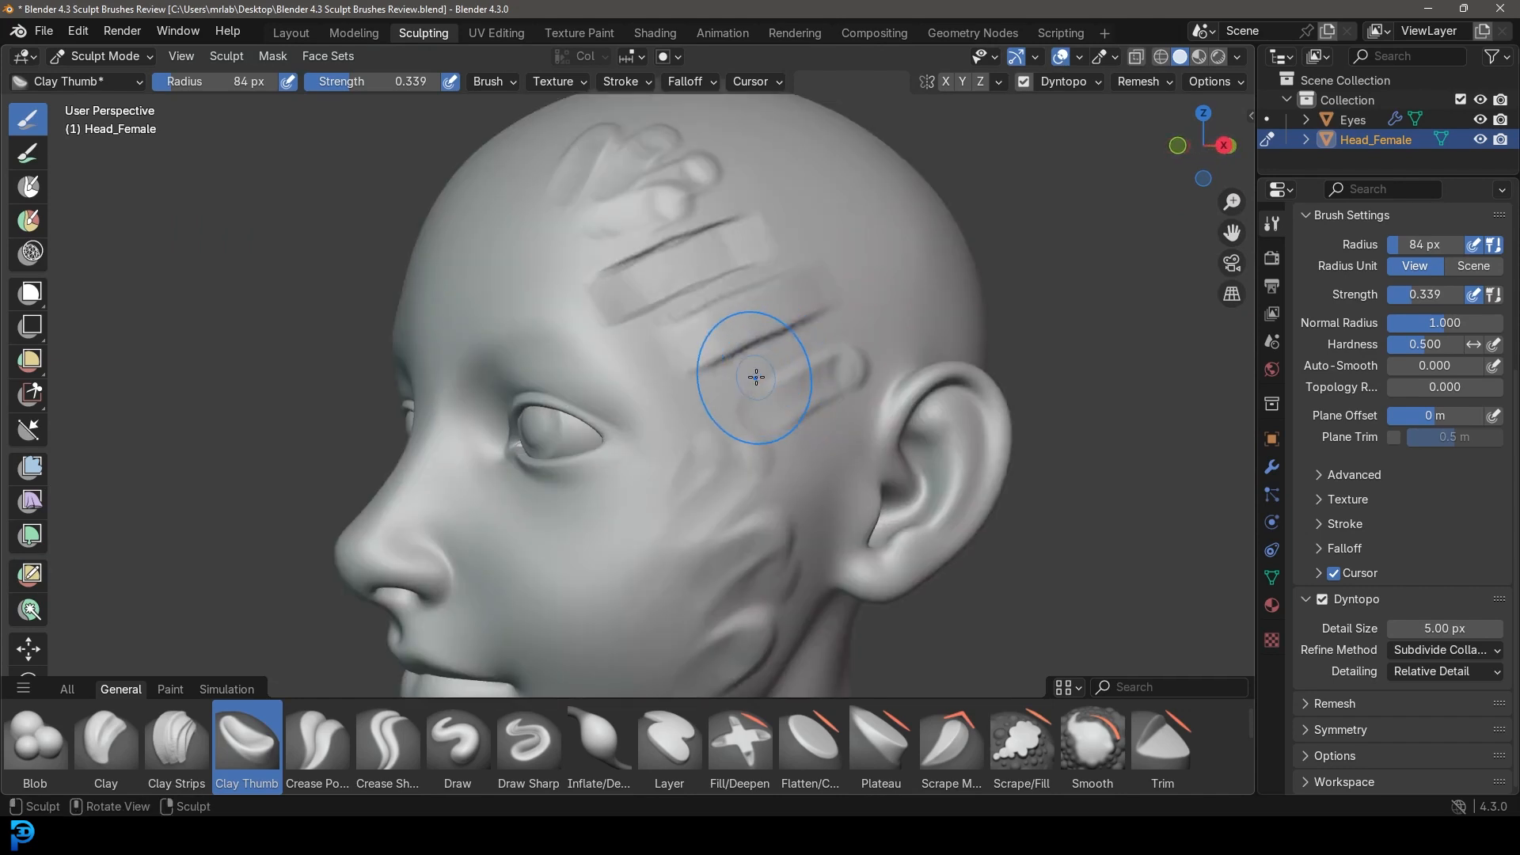
middle_drag(770, 444, 739, 427)
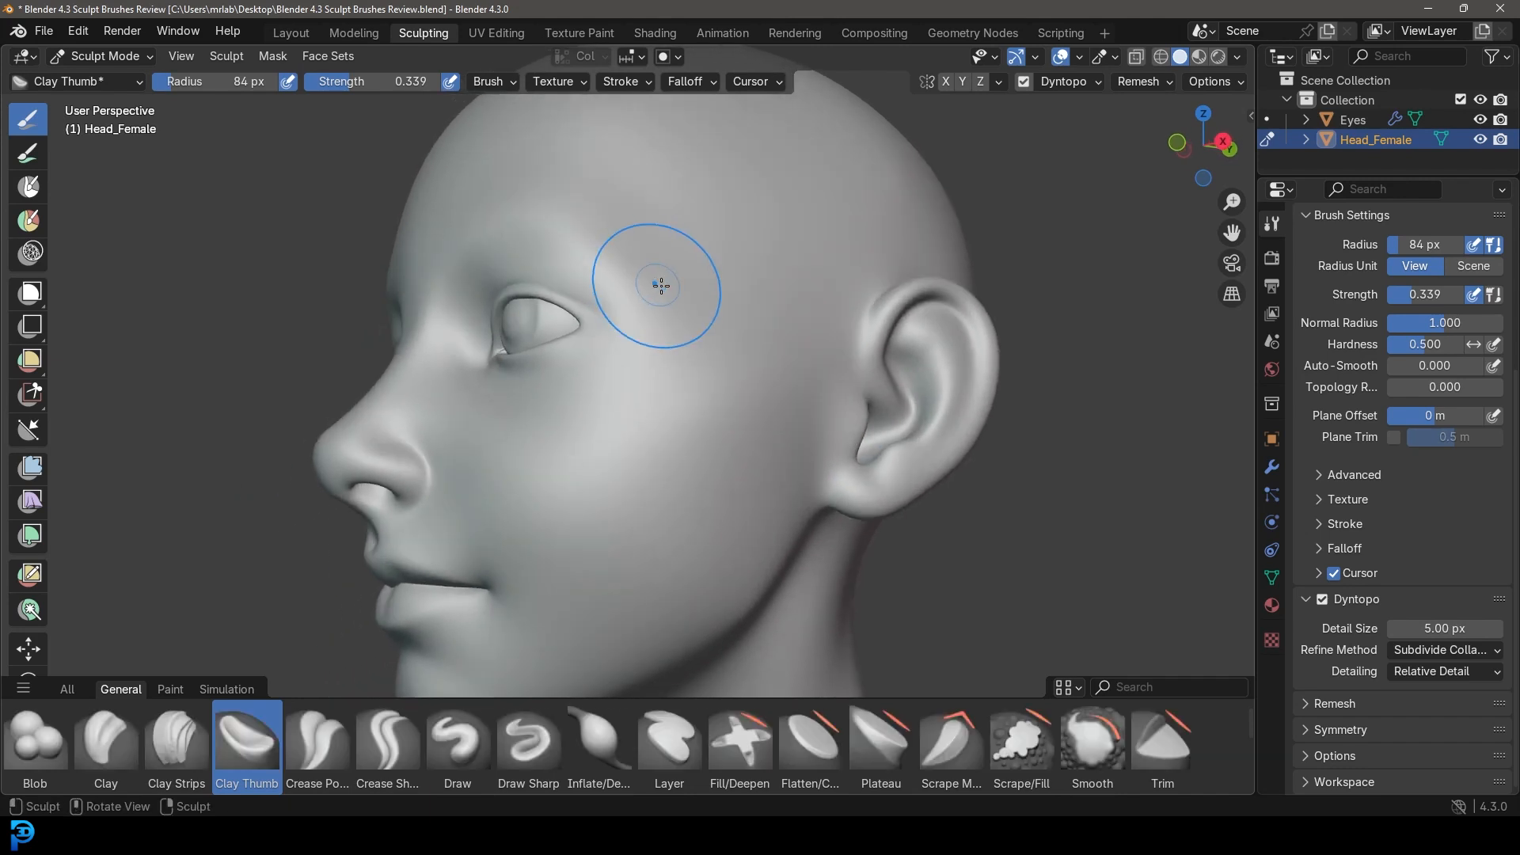
scroll(661, 286, up, 2)
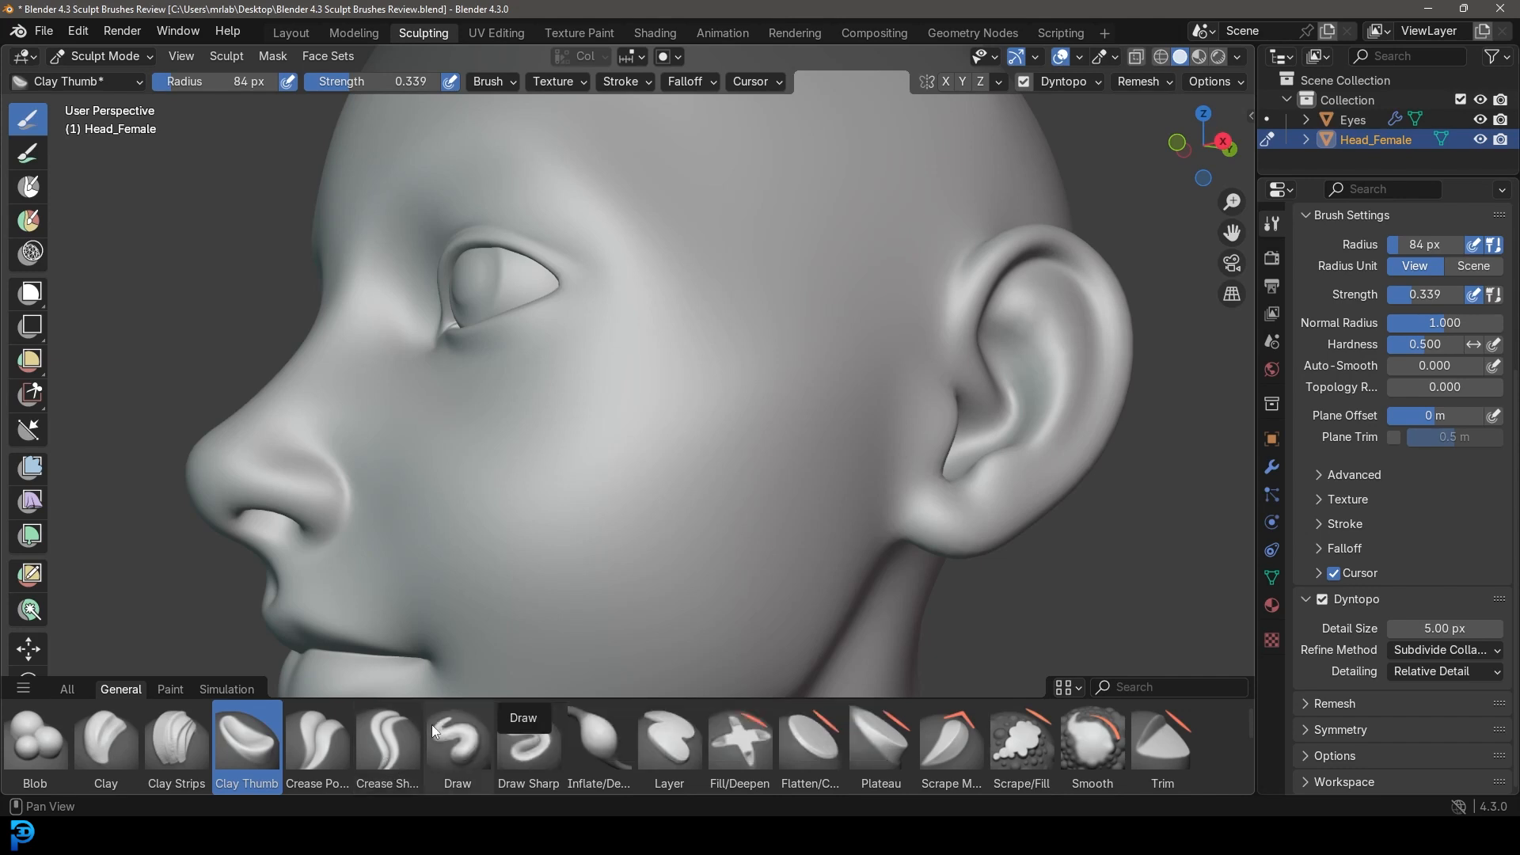
click(391, 739)
Carve a curved Crease Sharp groove down the temple and extend it over the cheek.
mouse_move(635, 317)
middle_down()
mouse_move(655, 295)
mouse_move(660, 319)
middle_up()
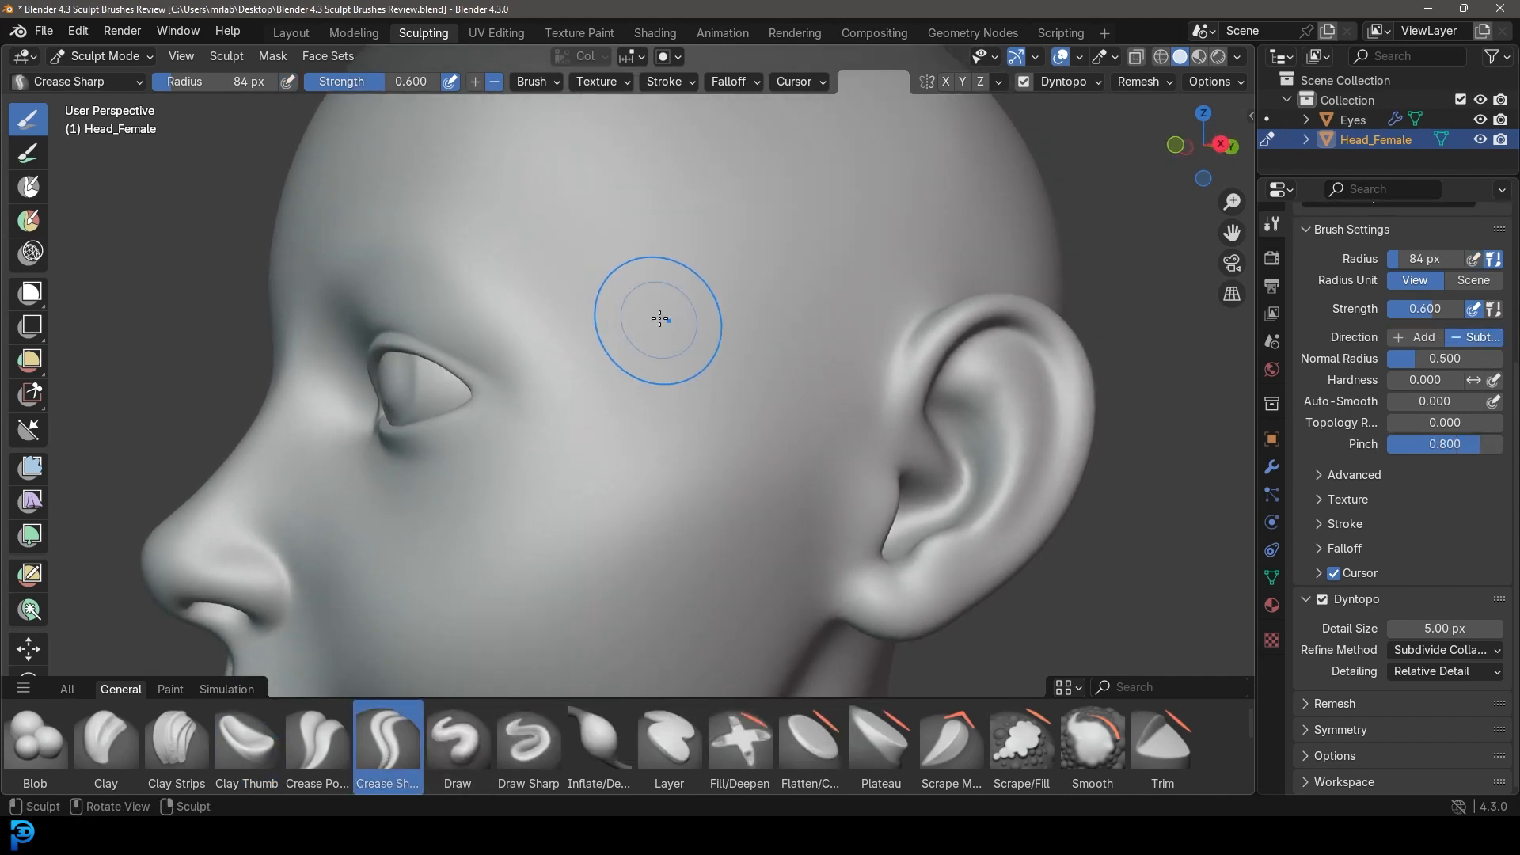
mouse_move(639, 264)
mouse_down()
mouse_move(683, 396)
mouse_move(597, 558)
mouse_move(608, 645)
mouse_up()
mouse_move(747, 509)
middle_down()
mouse_move(812, 499)
mouse_move(714, 396)
middle_up()
scroll(871, 485, up, 1)
scroll(751, 406, up, 1)
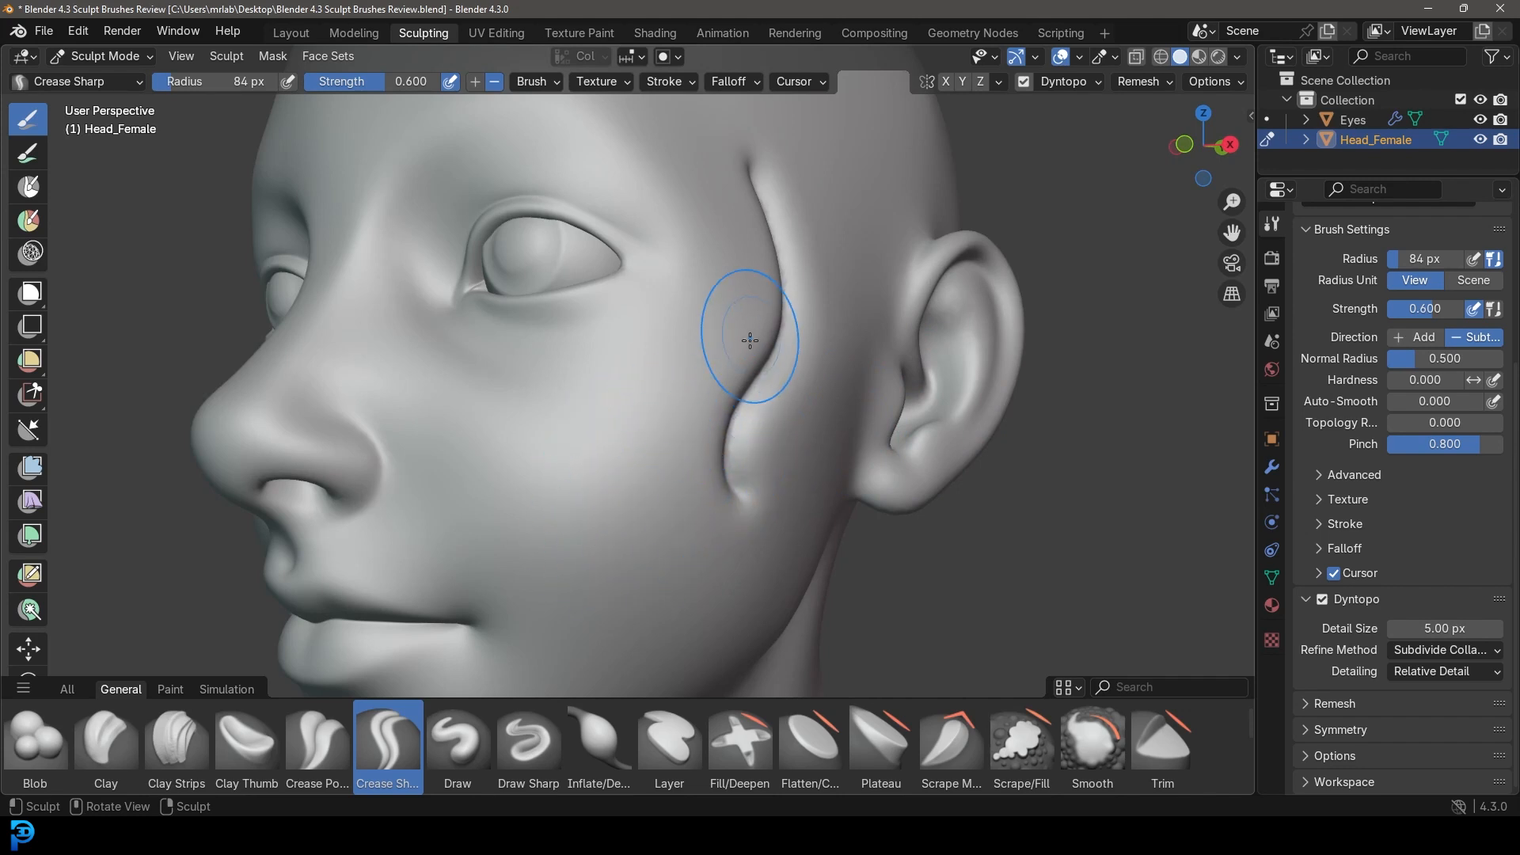
Carve a groove curving across the skull and orbit the head toward the front.
middle_drag(791, 411, 753, 454)
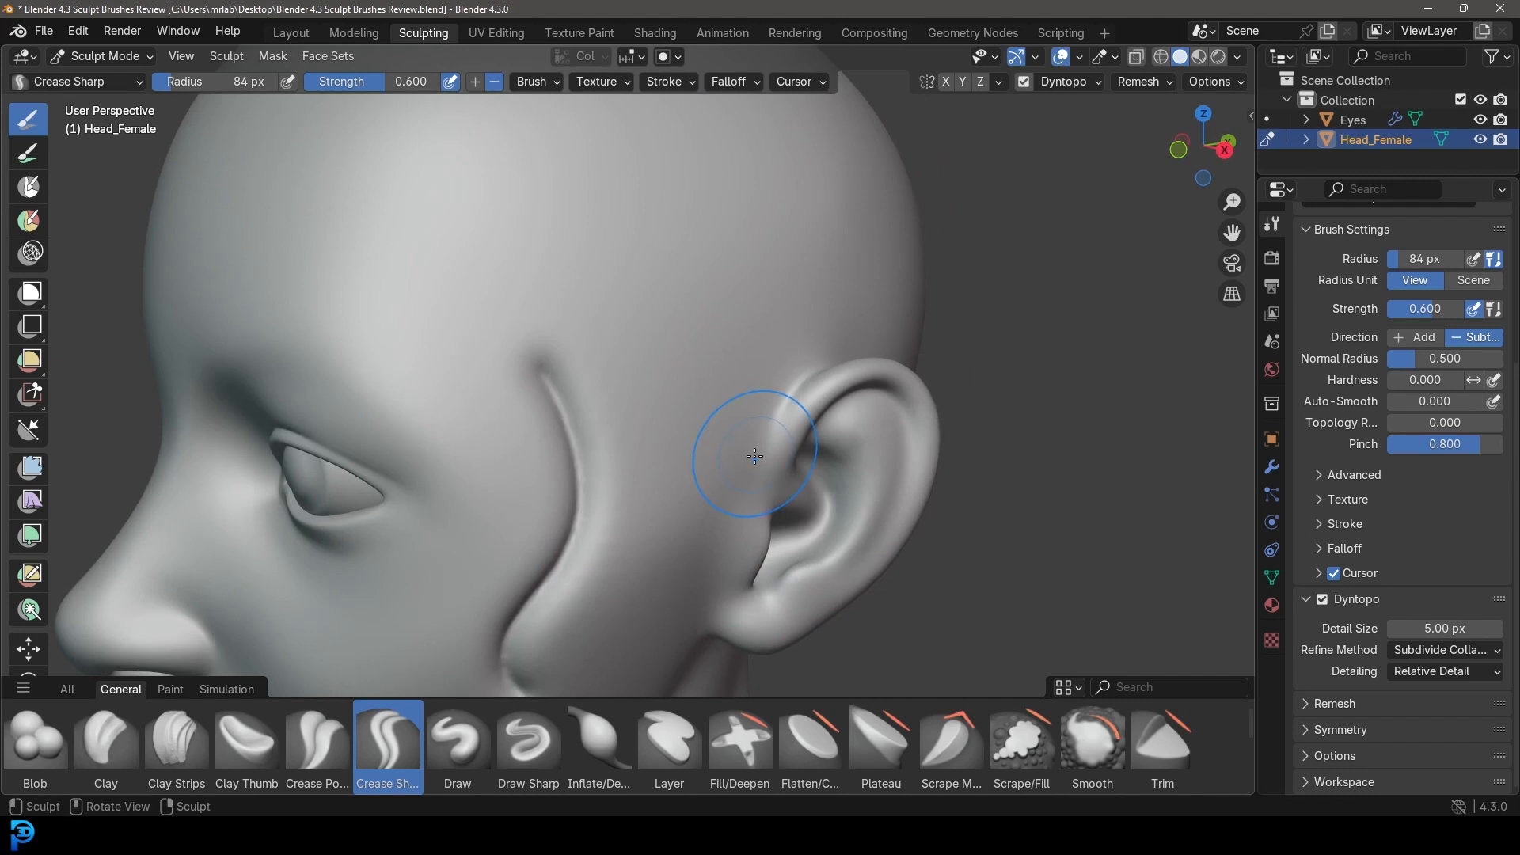
scroll(744, 451, up, 1)
mouse_move(508, 349)
mouse_down()
mouse_move(705, 292)
mouse_move(771, 198)
mouse_move(554, 207)
mouse_move(369, 255)
mouse_move(321, 206)
mouse_up()
scroll(515, 260, down, 7)
mouse_move(776, 473)
middle_down()
mouse_move(812, 455)
mouse_move(712, 443)
middle_up()
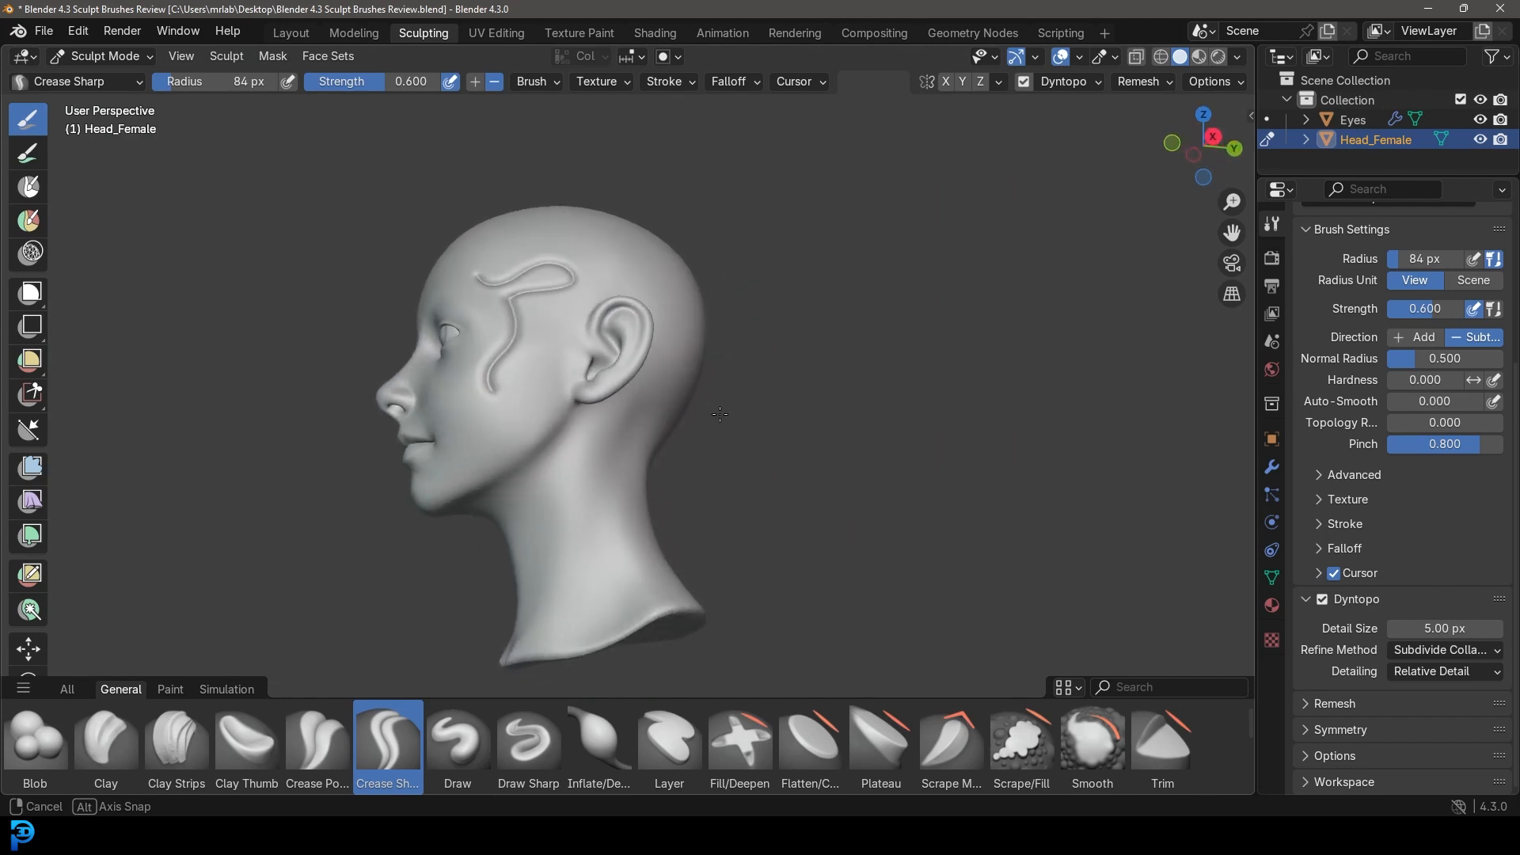
scroll(546, 399, up, 3)
scroll(647, 483, up, 2)
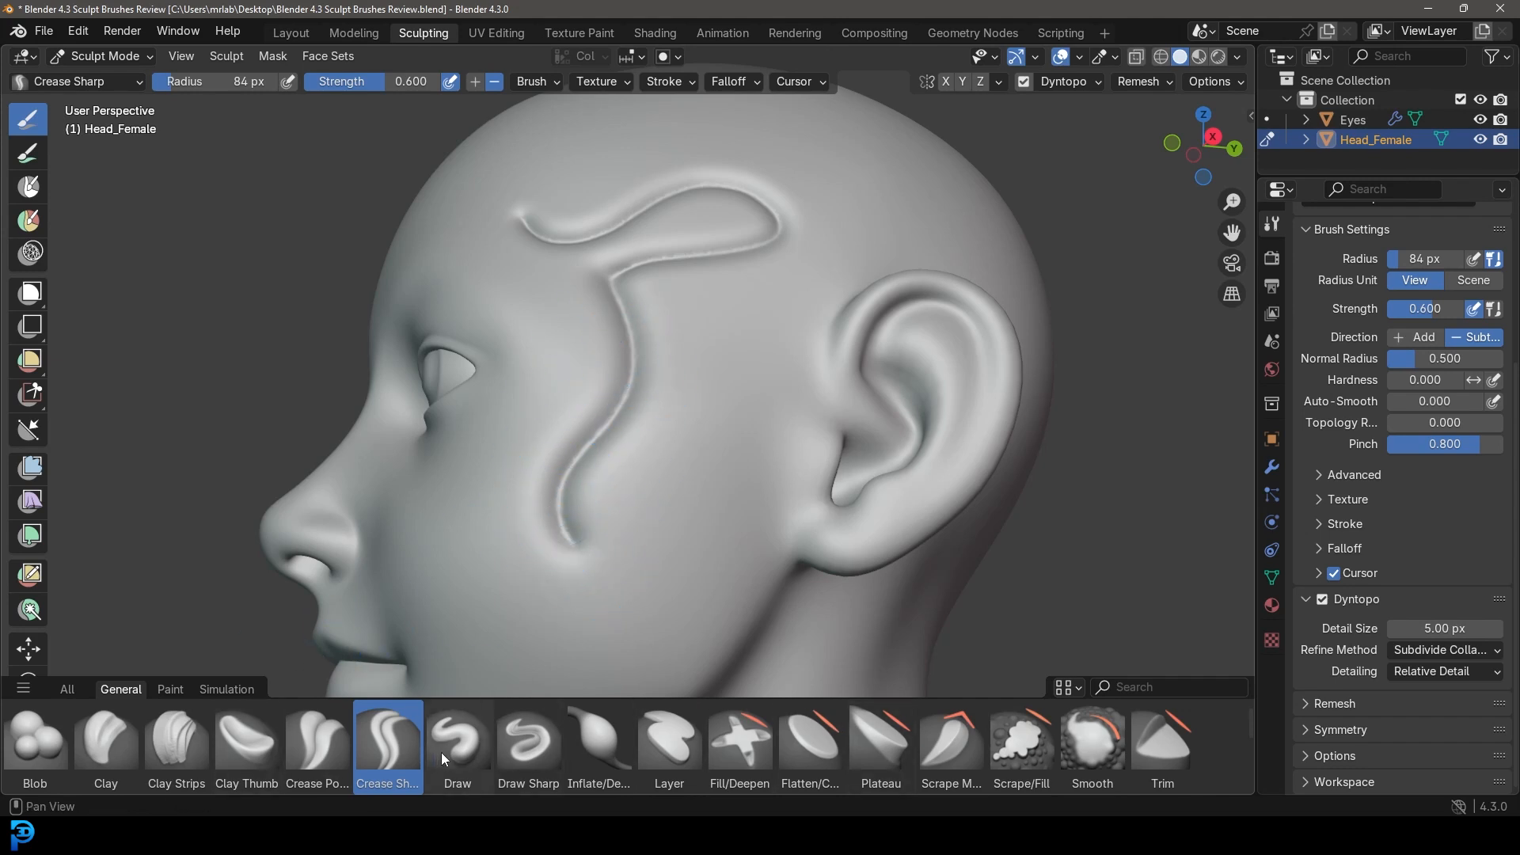
click(590, 743)
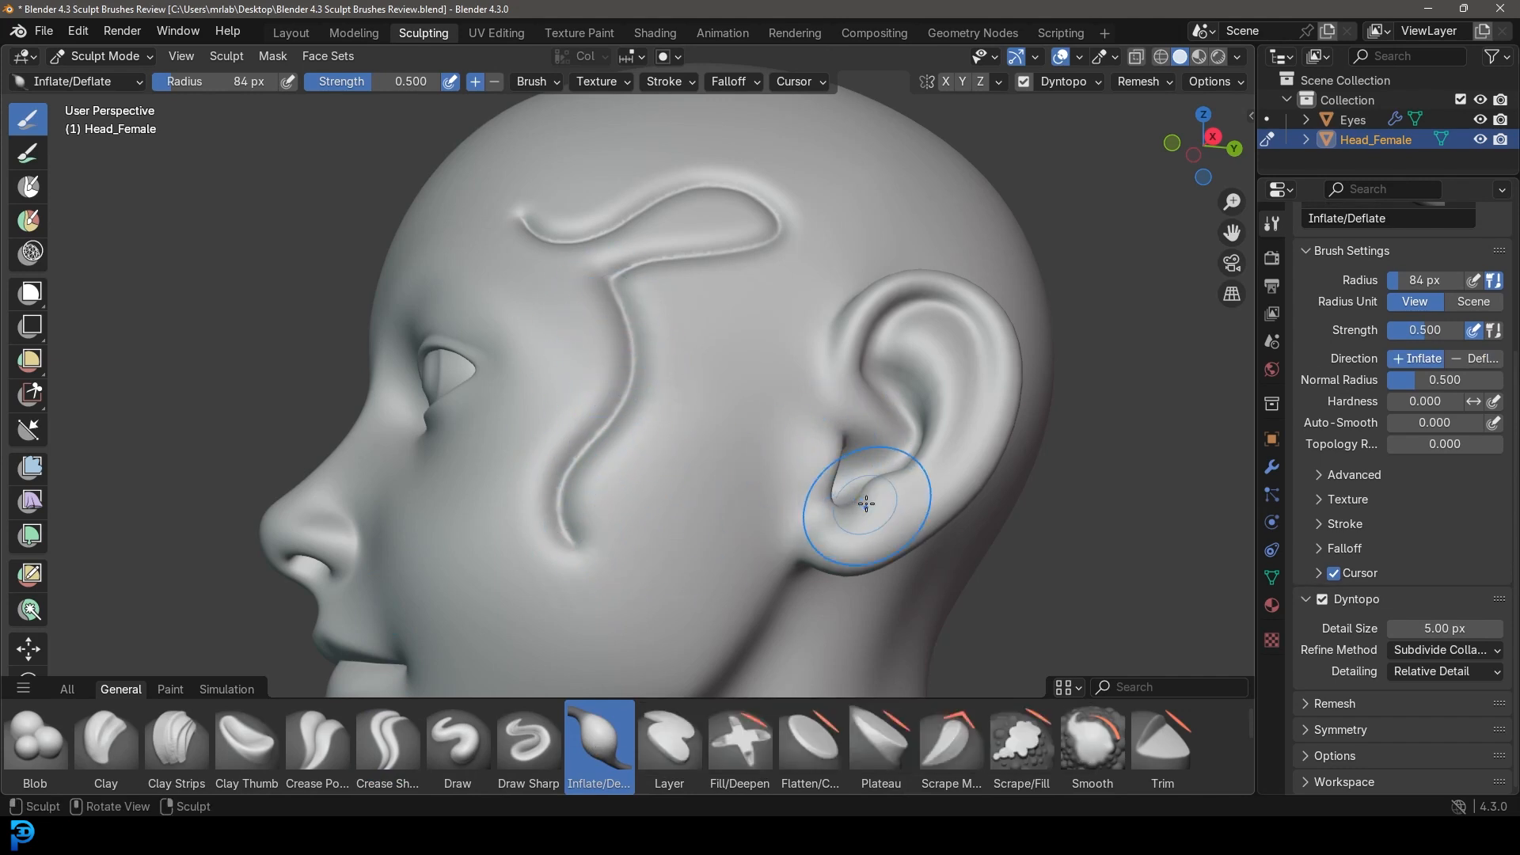
Turn the ear toward the view and inflate the earlobe.
middle_drag(849, 520, 741, 461)
scroll(742, 461, up, 1)
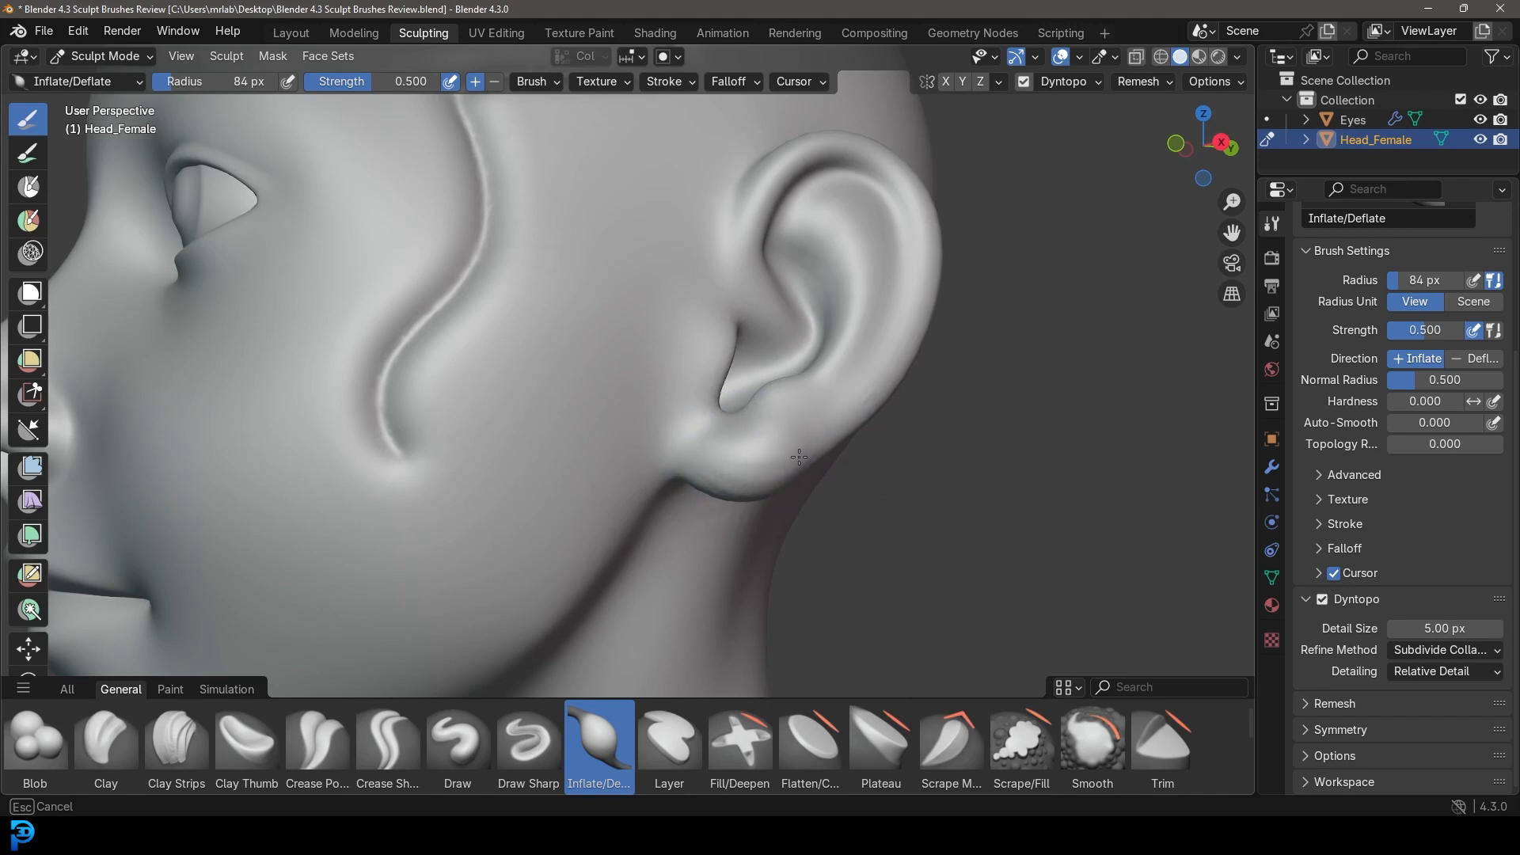
scroll(869, 426, down, 5)
middle_drag(839, 432, 588, 417)
scroll(530, 448, up, 3)
scroll(560, 421, up, 1)
drag(563, 424, 564, 426)
middle_drag(574, 428, 716, 443)
drag(758, 442, 701, 463)
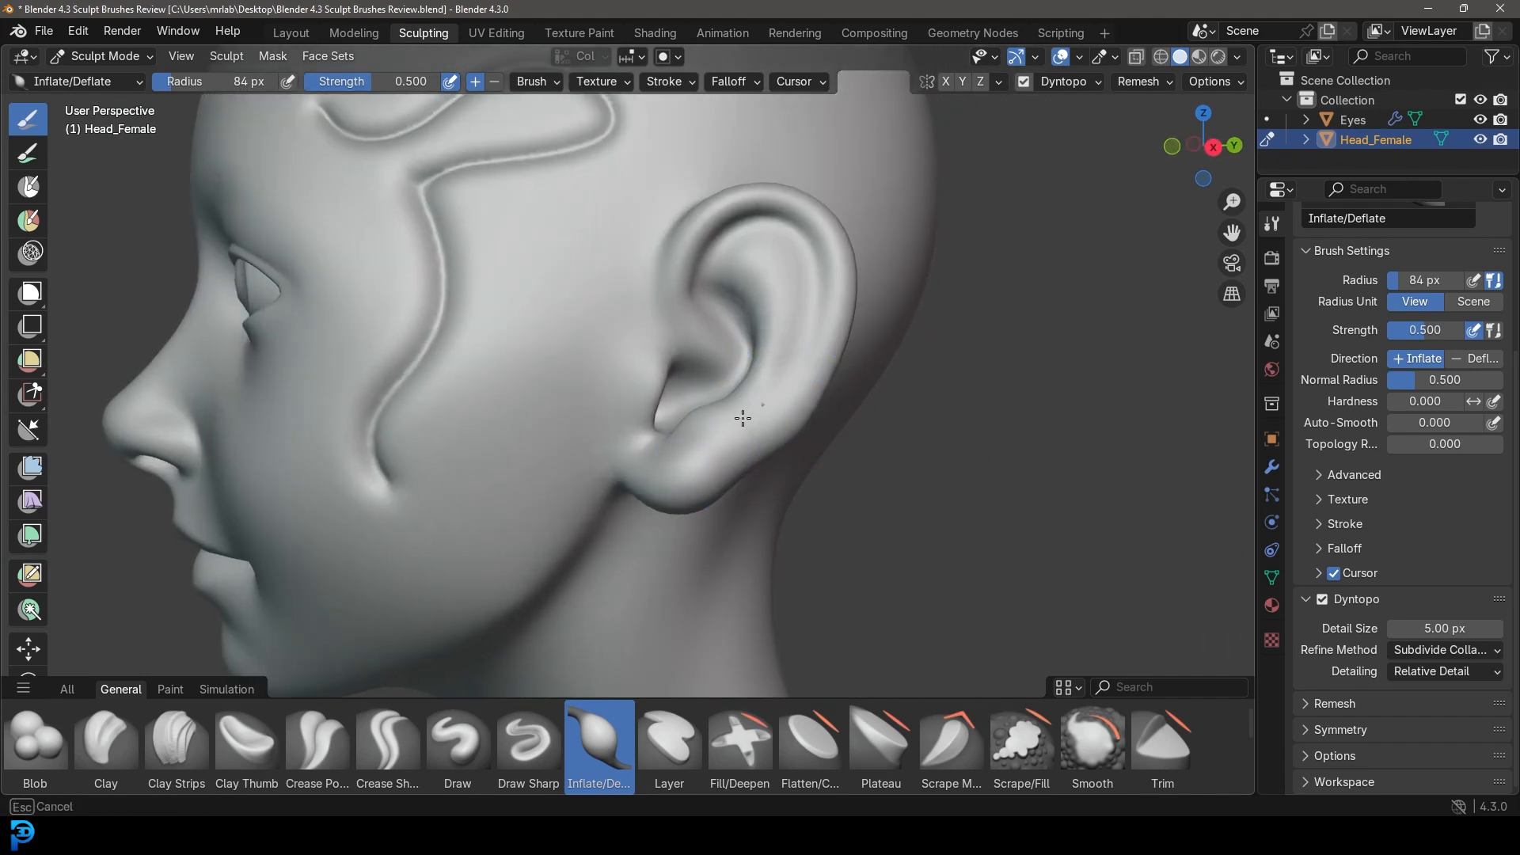
Thicken the ear's helix rim and orbit round the head to compare.
mouse_move(793, 205)
mouse_down()
mouse_move(677, 261)
mouse_move(858, 330)
mouse_move(689, 273)
mouse_move(832, 240)
mouse_up()
scroll(832, 240, down, 4)
mouse_move(832, 240)
middle_down()
mouse_move(713, 332)
mouse_move(681, 380)
mouse_move(786, 430)
middle_up()
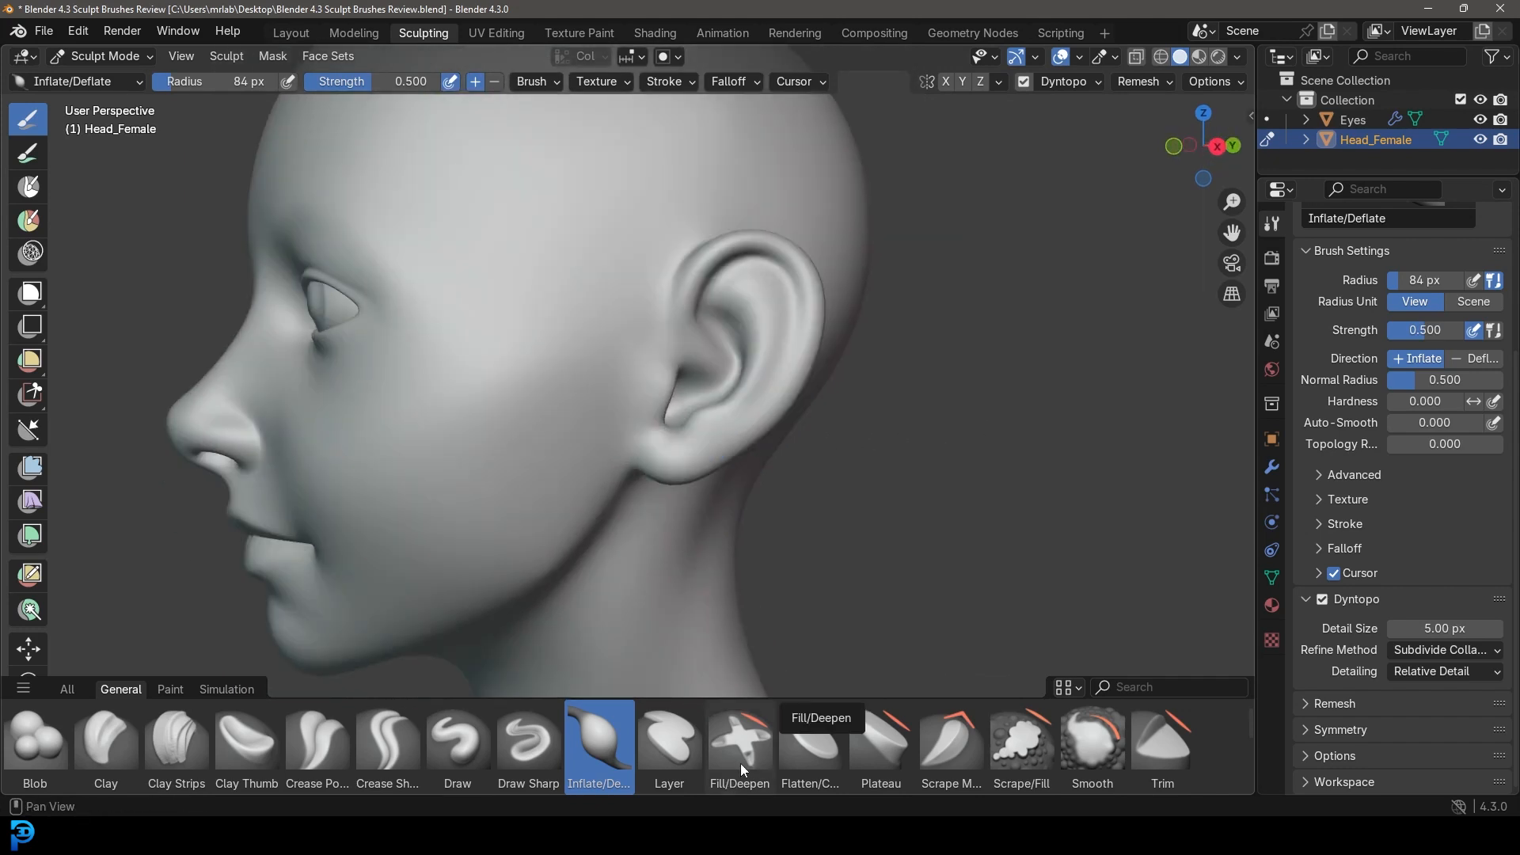
scroll(741, 757, down, 5)
scroll(738, 757, up, 3)
Build raised Clay Strips bands on the cheek below the eye at 44 px radius.
click(178, 737)
scroll(467, 458, up, 2)
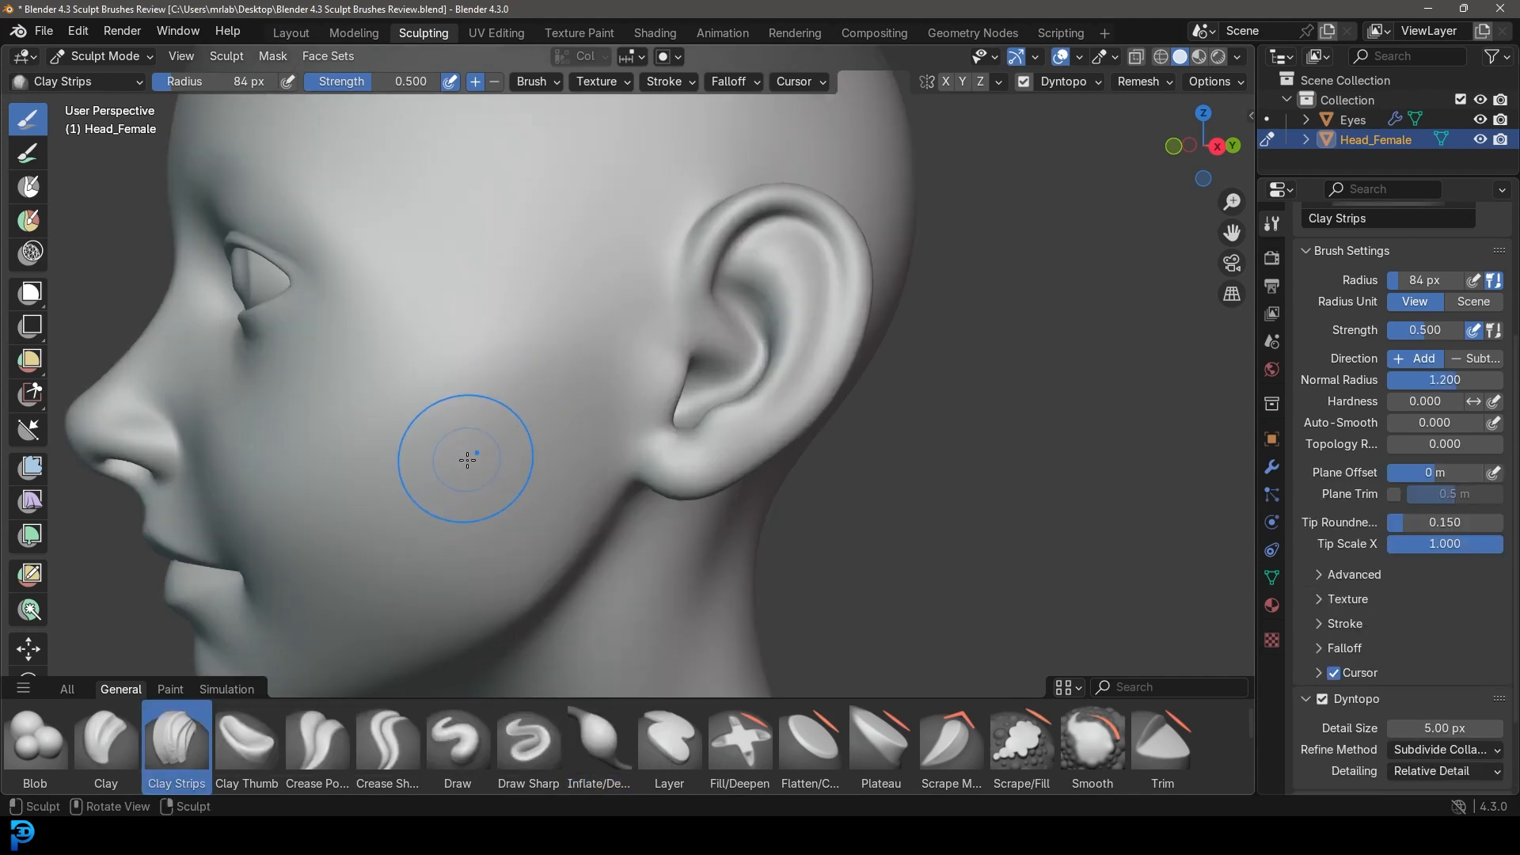
key(f)
click(392, 464)
mouse_move(422, 462)
mouse_down()
mouse_move(459, 427)
mouse_move(495, 475)
mouse_move(412, 491)
mouse_move(355, 356)
mouse_move(396, 483)
mouse_move(458, 475)
mouse_up()
scroll(554, 479, down, 3)
middle_drag(570, 480, 625, 481)
scroll(641, 482, up, 2)
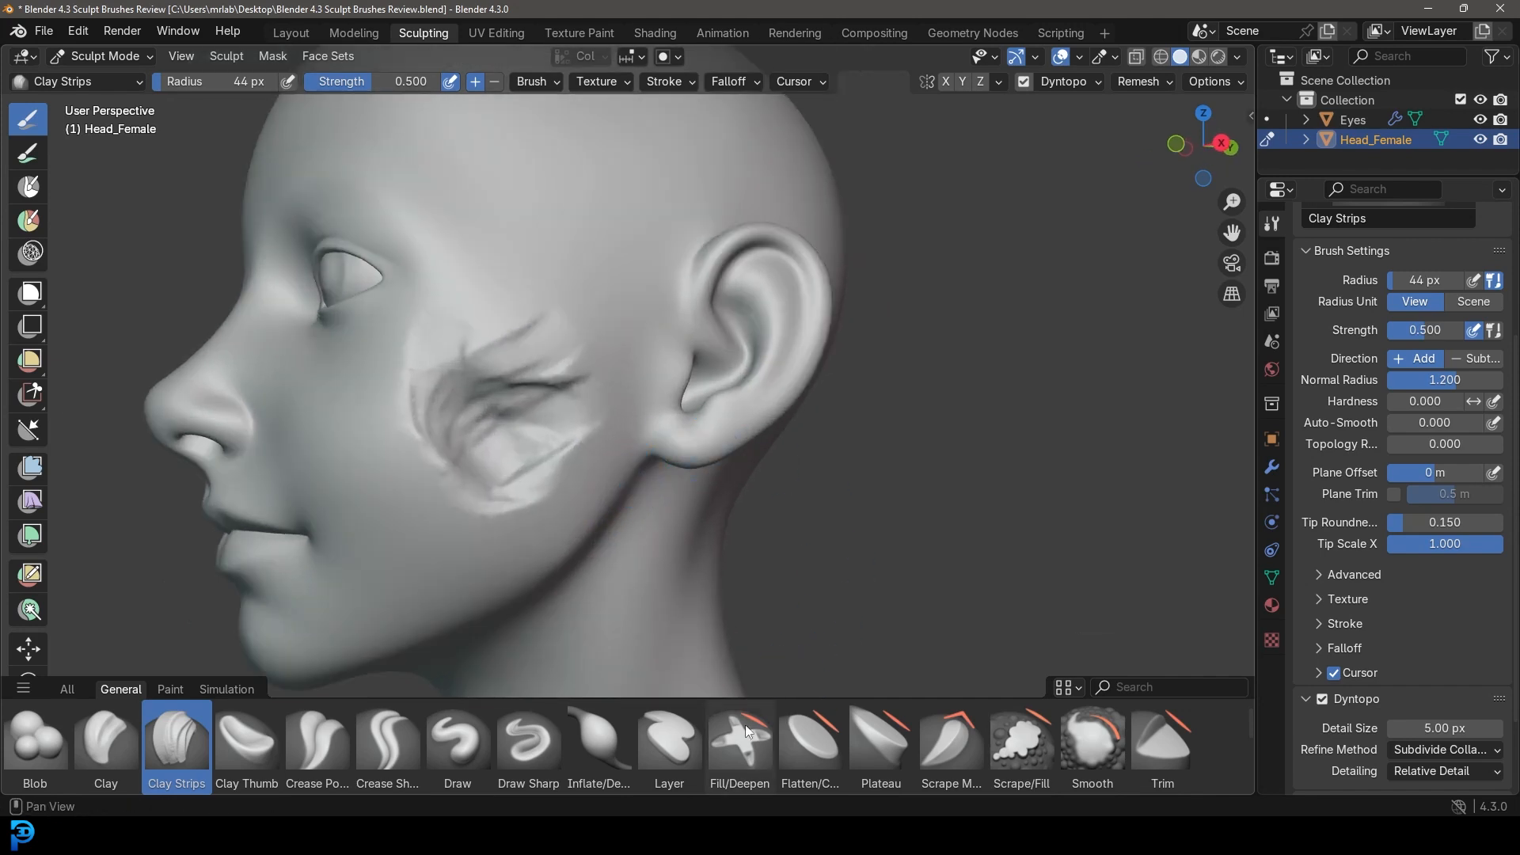
click(749, 752)
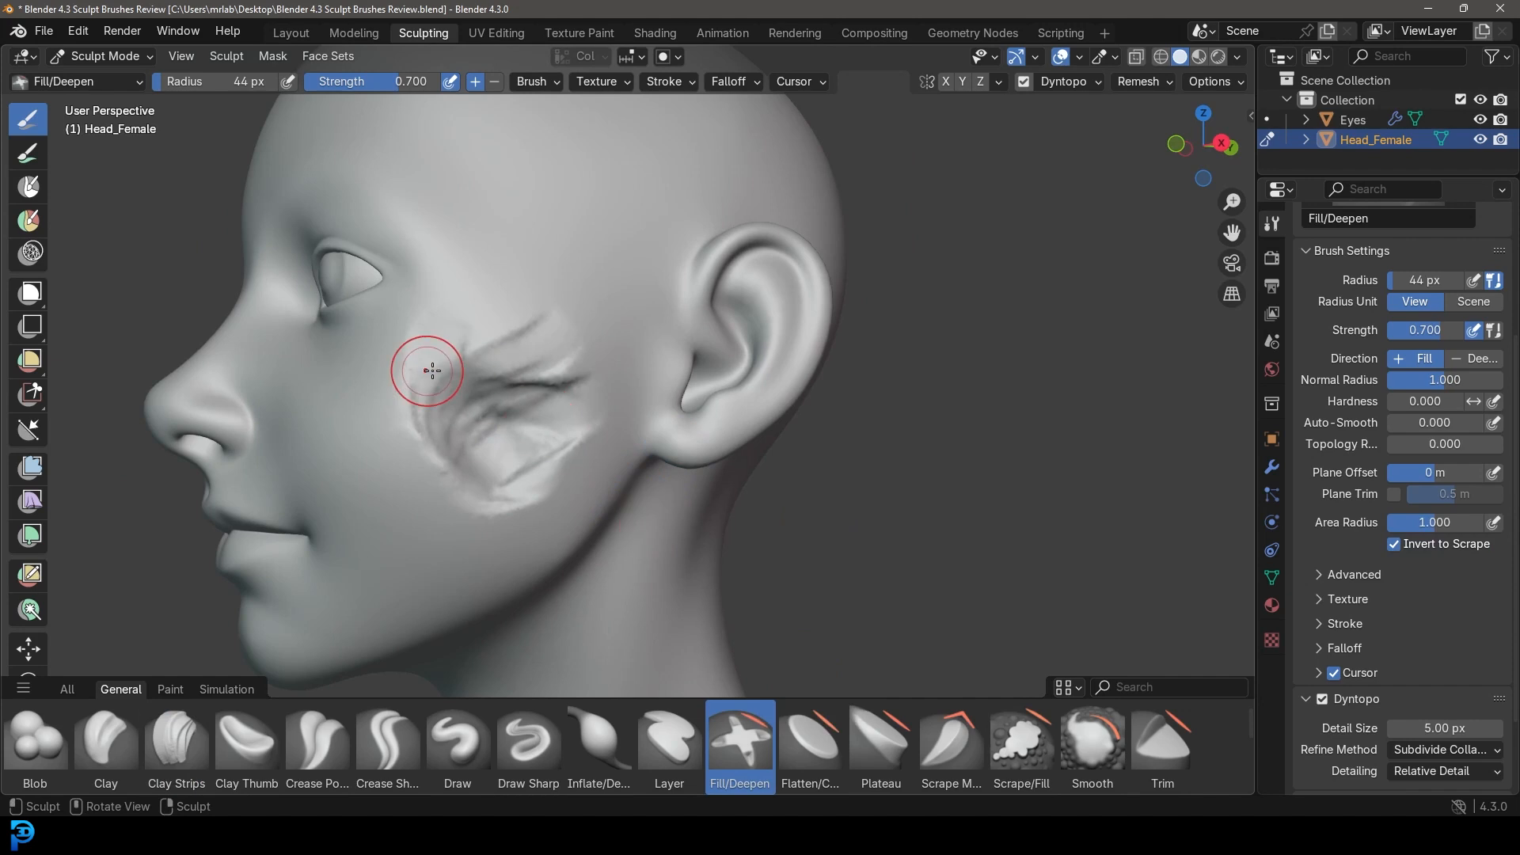
Set the brush radius to 99 px and fill in the cheek creases with Fill/Deepen strokes.
key(f)
click(541, 451)
drag(526, 445, 484, 409)
scroll(509, 416, up, 2)
mouse_move(356, 404)
mouse_down()
mouse_move(365, 457)
mouse_move(451, 420)
mouse_up()
scroll(453, 420, down, 6)
mouse_move(459, 420)
middle_down()
mouse_move(404, 418)
mouse_move(451, 421)
middle_up()
scroll(514, 419, up, 6)
mouse_move(663, 376)
middle_down()
mouse_move(593, 380)
mouse_move(545, 355)
mouse_move(696, 398)
middle_up()
scroll(529, 354, down, 5)
Fill the remaining cheek creases from side and front views, then choose the Plateau brush.
mouse_move(628, 459)
mouse_down()
mouse_move(641, 421)
mouse_move(658, 465)
mouse_move(648, 430)
mouse_move(686, 452)
mouse_move(702, 426)
mouse_up()
middle_drag(703, 426, 806, 480)
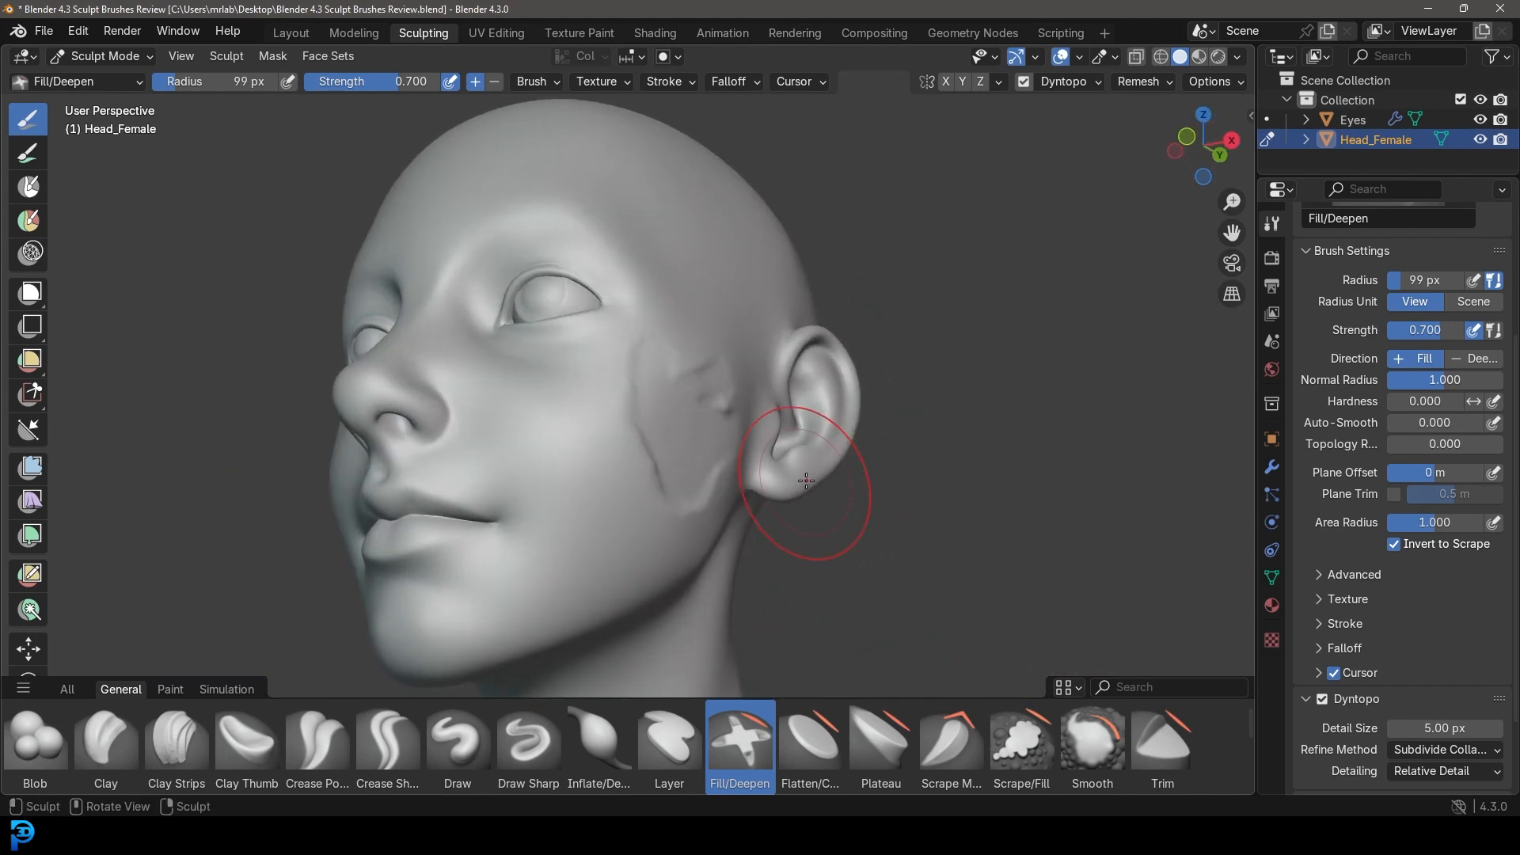
scroll(806, 481, up, 5)
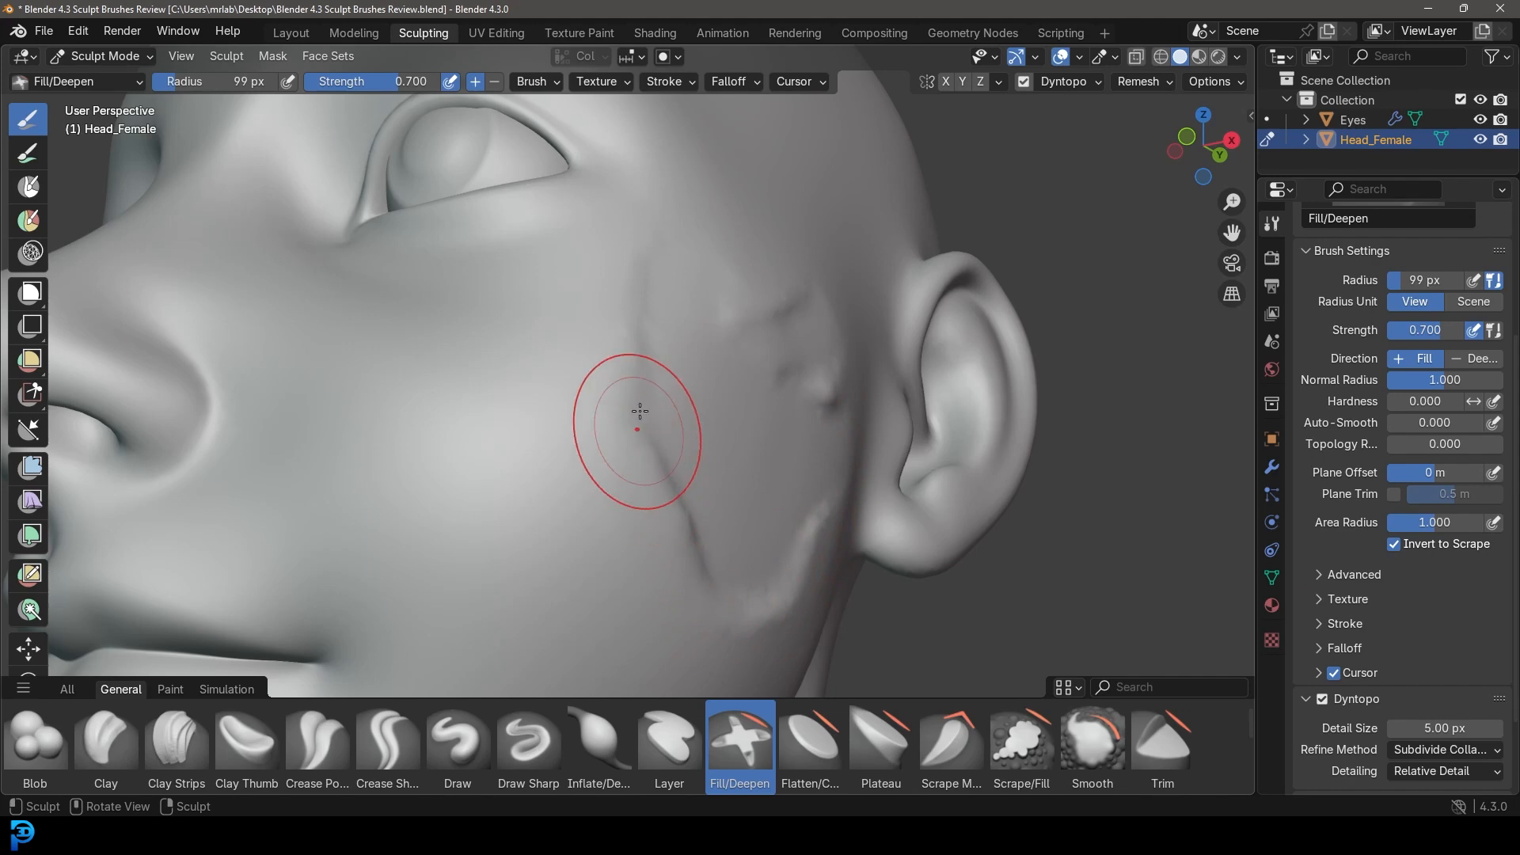
mouse_move(862, 409)
middle_down()
mouse_move(634, 461)
mouse_move(739, 520)
middle_up()
scroll(739, 519, down, 4)
drag(679, 444, 619, 442)
drag(706, 504, 679, 467)
mouse_move(679, 468)
middle_down()
mouse_move(791, 515)
mouse_move(778, 455)
middle_up()
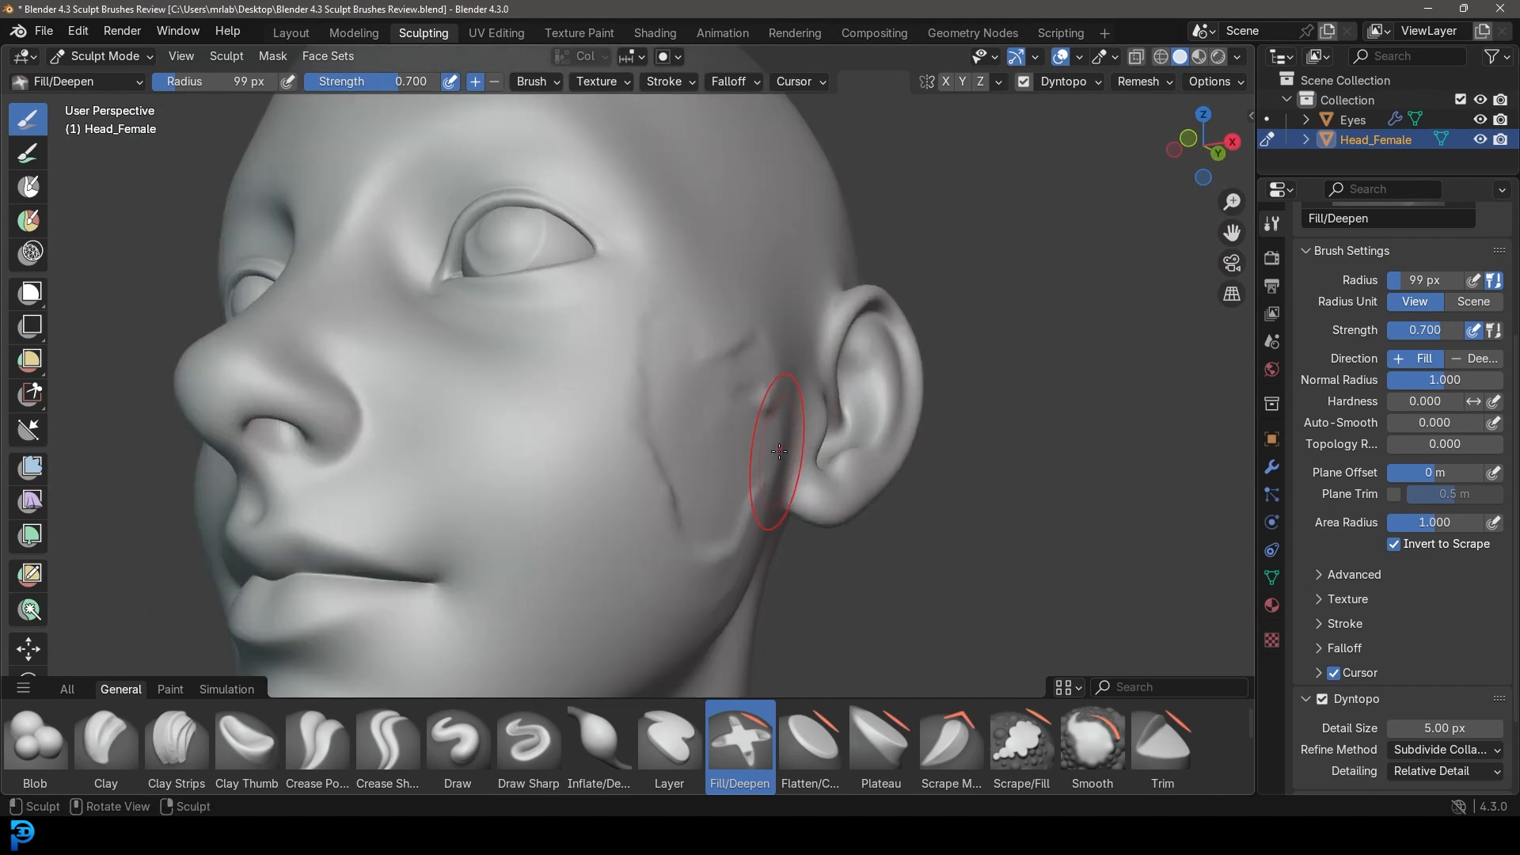
middle_drag(645, 339, 634, 373)
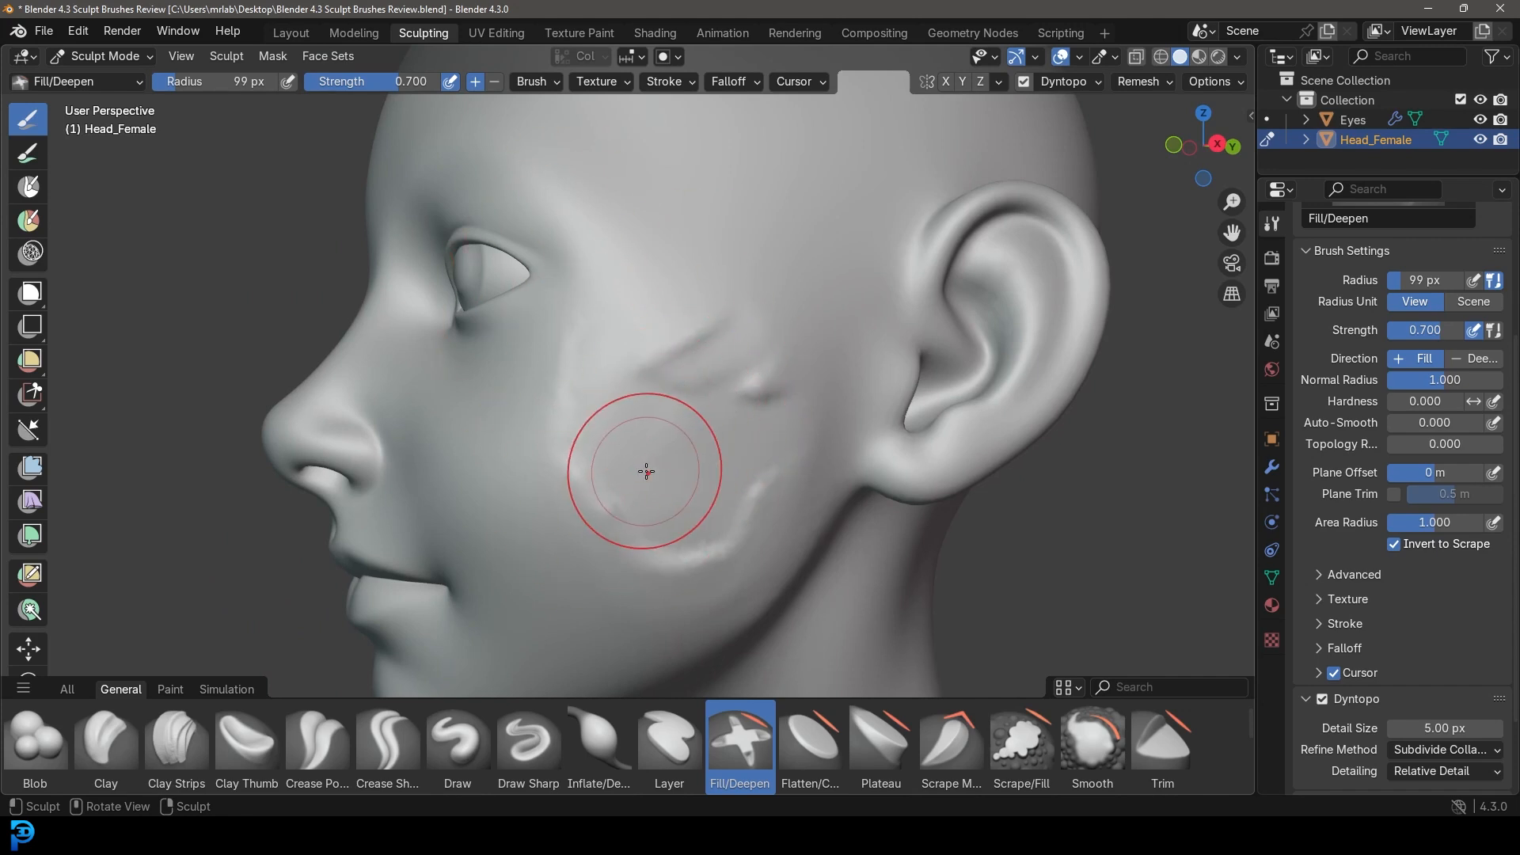
middle_drag(646, 472, 731, 496)
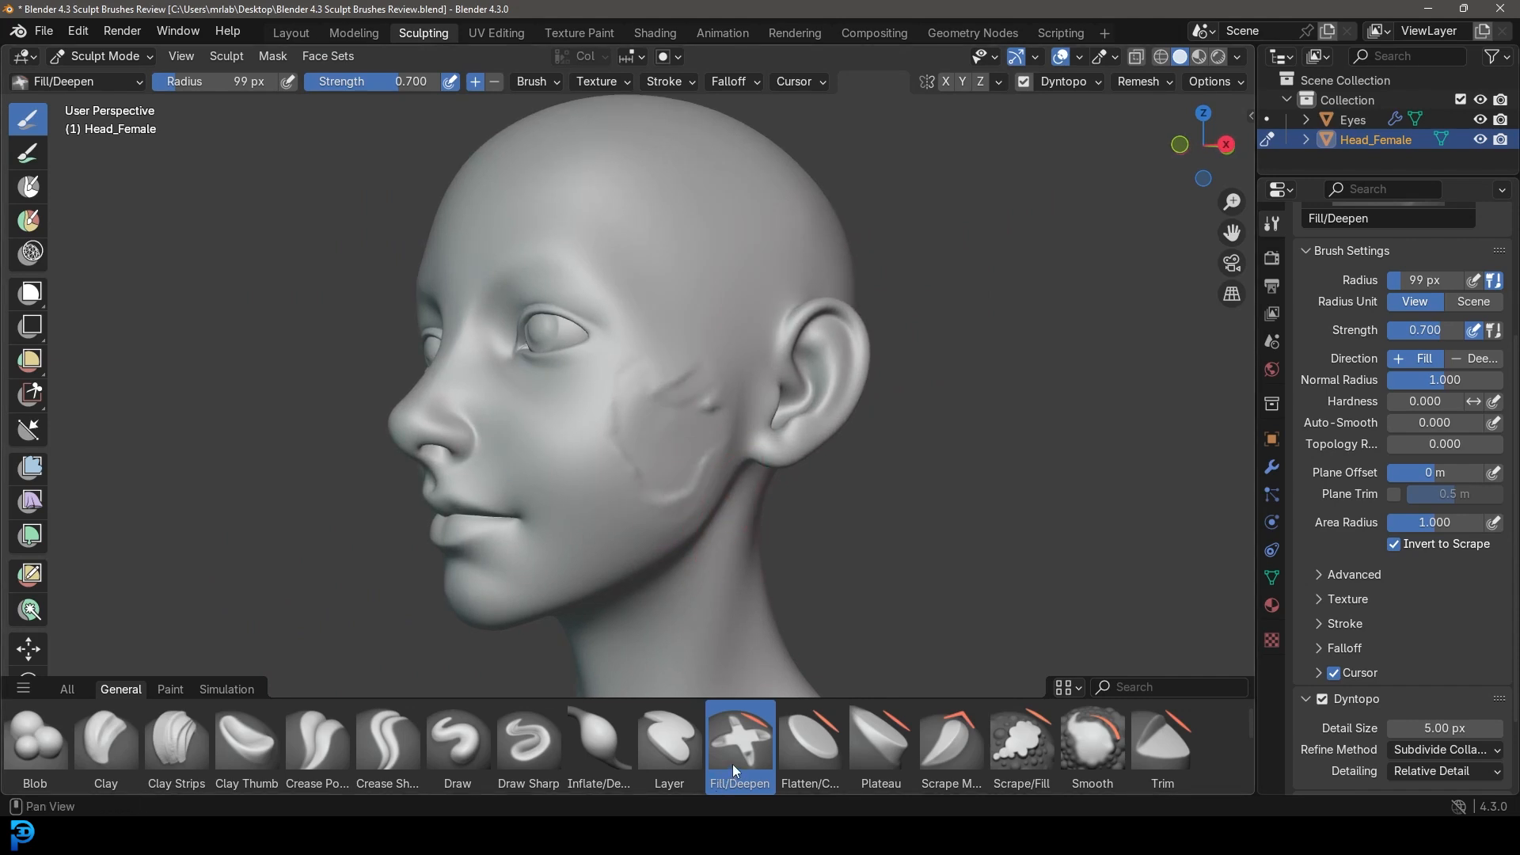
scroll(657, 413, up, 3)
shift+middle_drag(741, 498, 729, 435)
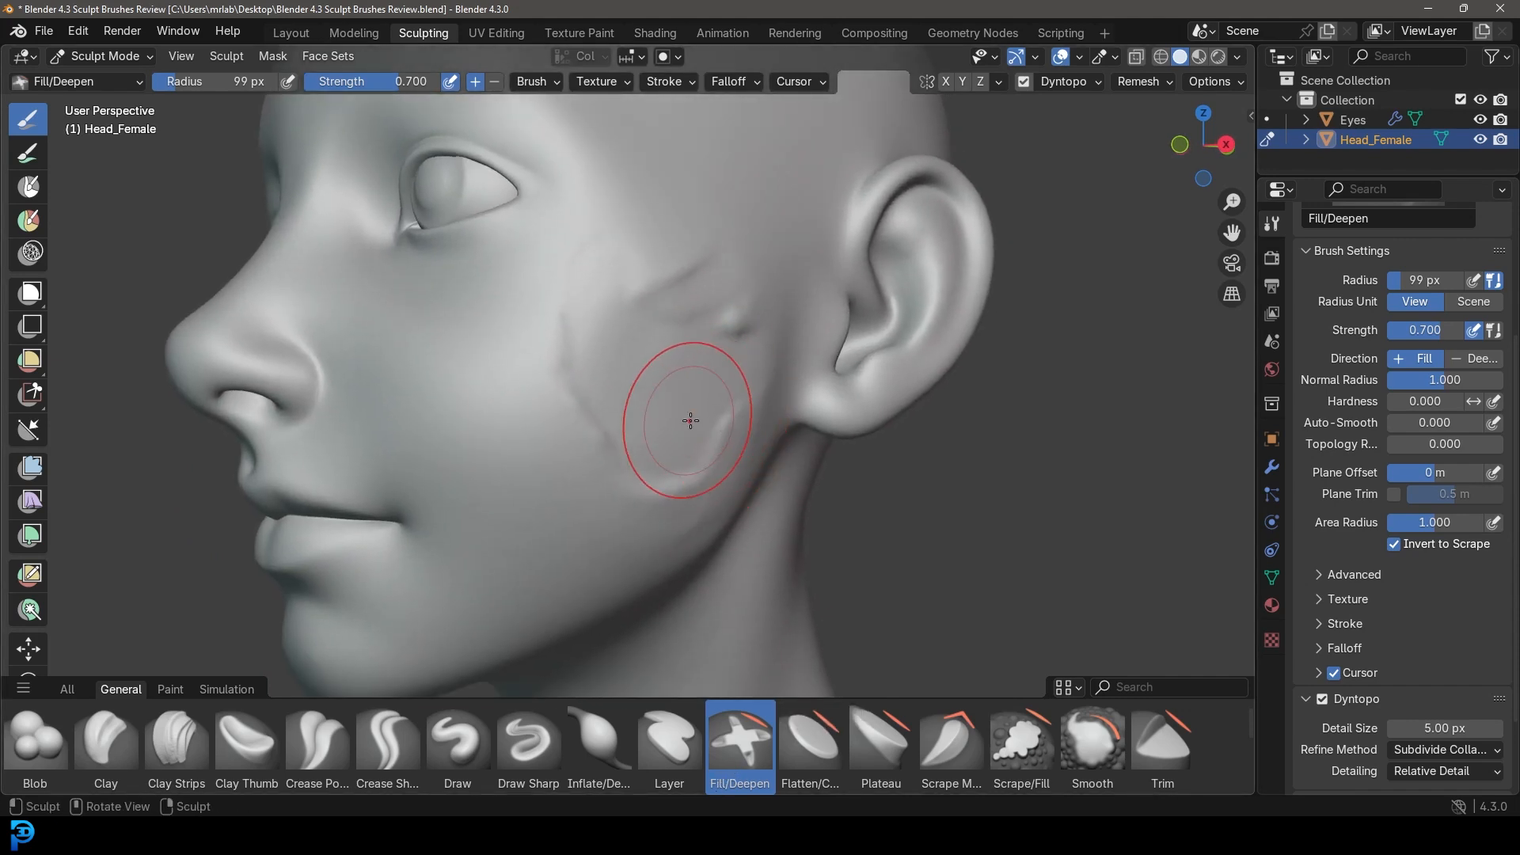
click(856, 751)
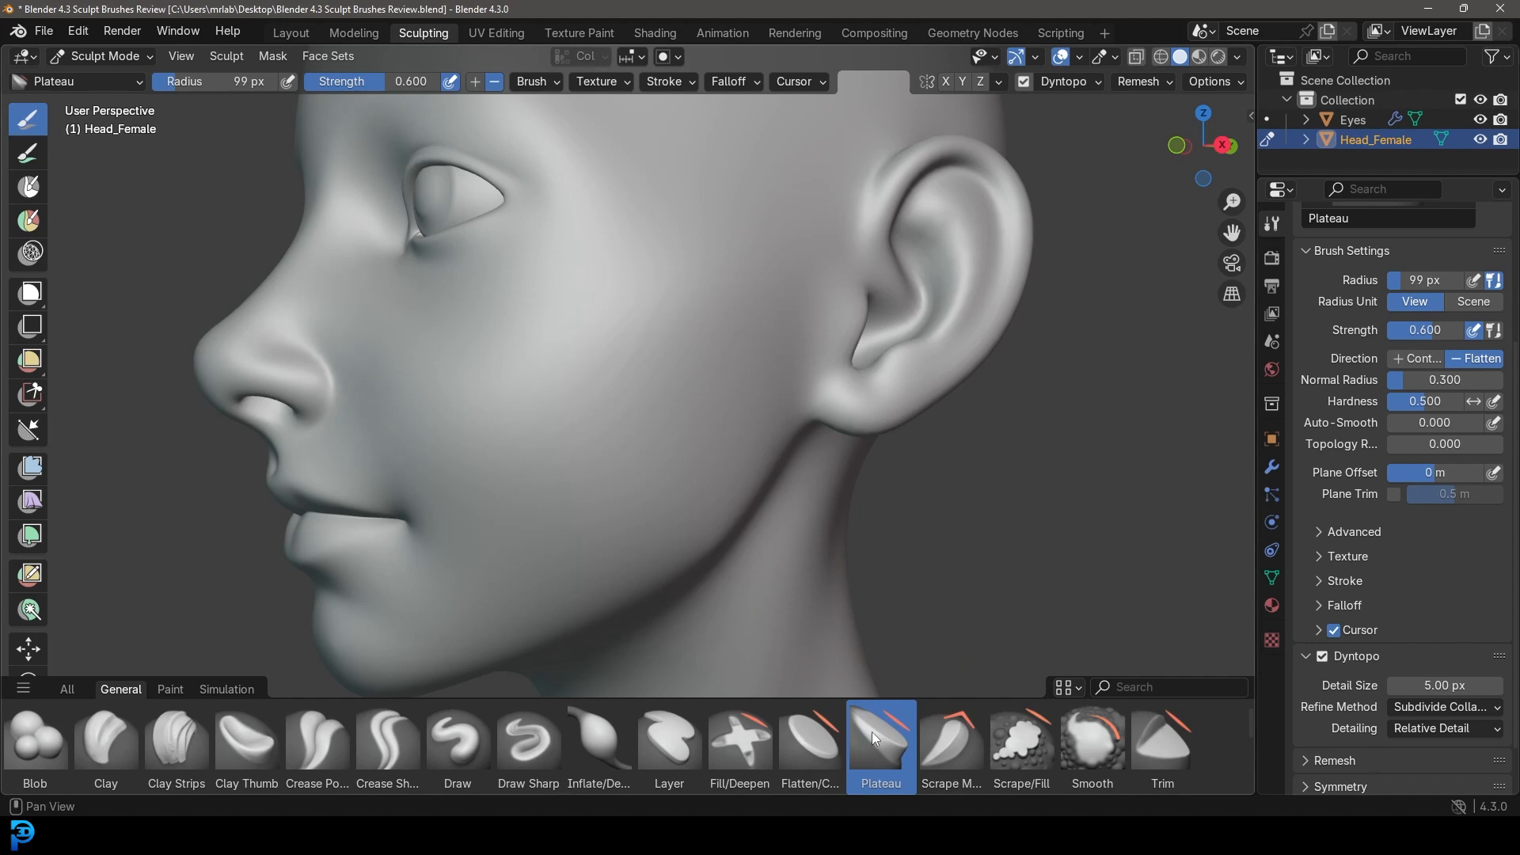
Flatten the cheek with several Plateau strokes, orbiting to inspect the result.
middle_drag(475, 403, 525, 397)
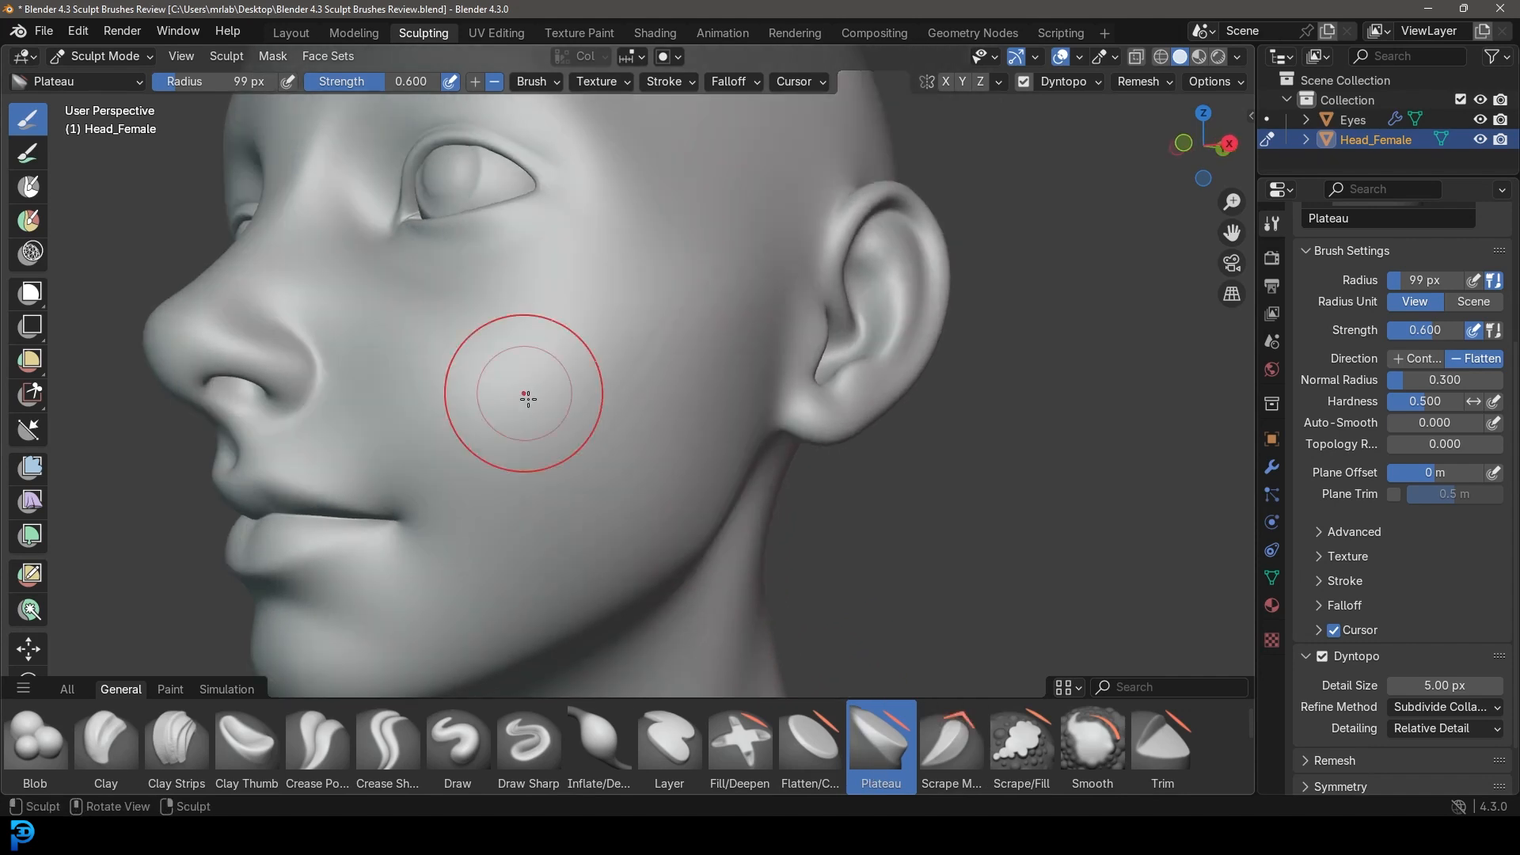
scroll(526, 397, up, 2)
mouse_move(543, 475)
mouse_down()
mouse_move(606, 400)
mouse_move(530, 463)
mouse_up()
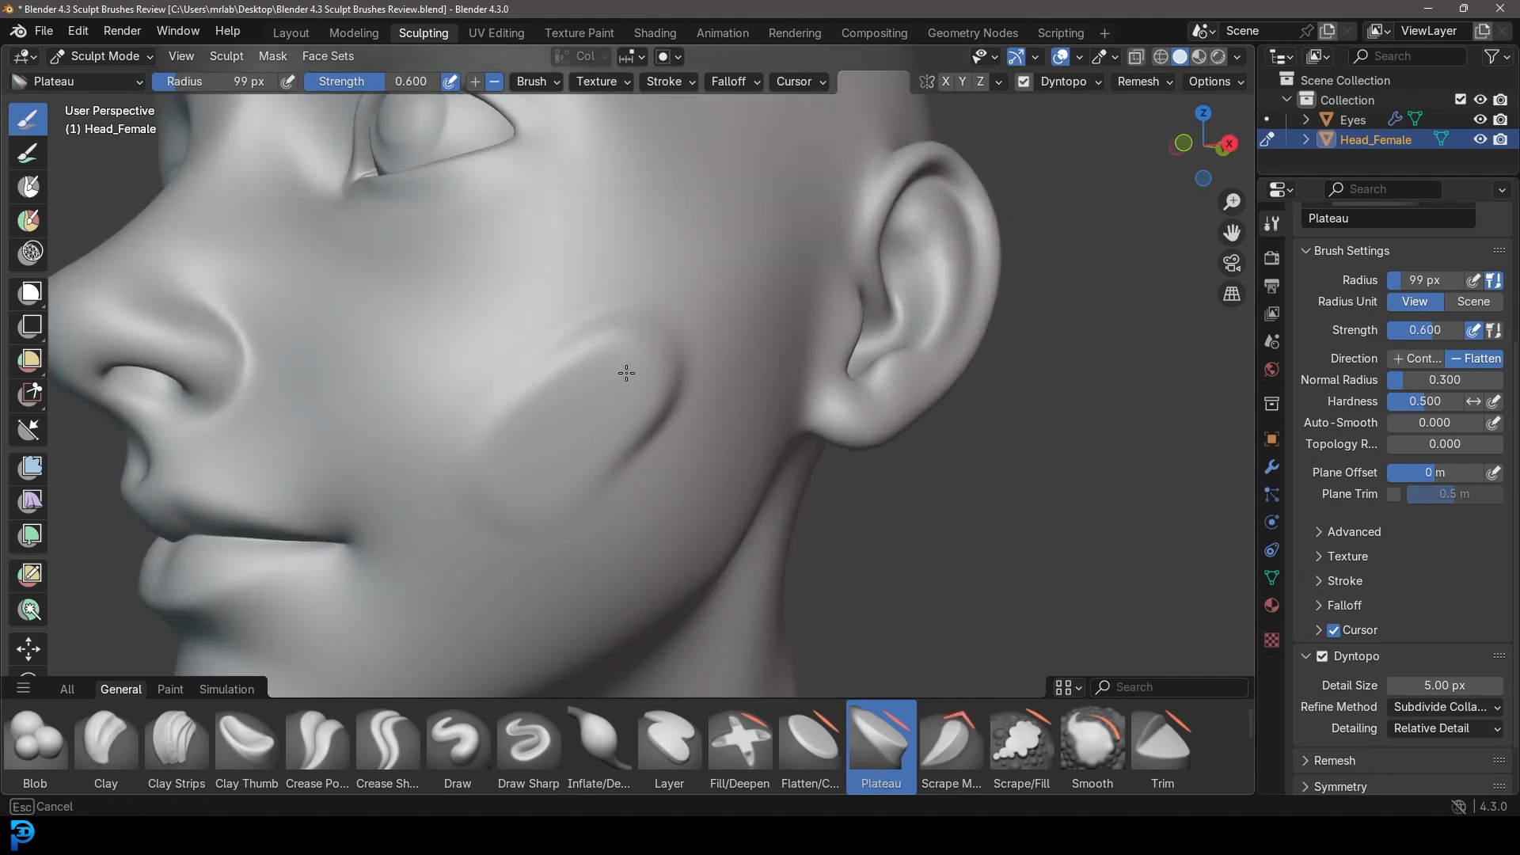
drag(626, 373, 673, 318)
scroll(712, 324, down, 2)
middle_drag(736, 342, 714, 298)
scroll(570, 427, up, 2)
mouse_move(533, 459)
mouse_down()
mouse_move(650, 397)
mouse_move(688, 356)
mouse_up()
mouse_move(780, 441)
middle_down()
mouse_move(877, 494)
mouse_move(661, 428)
middle_up()
drag(535, 435, 635, 327)
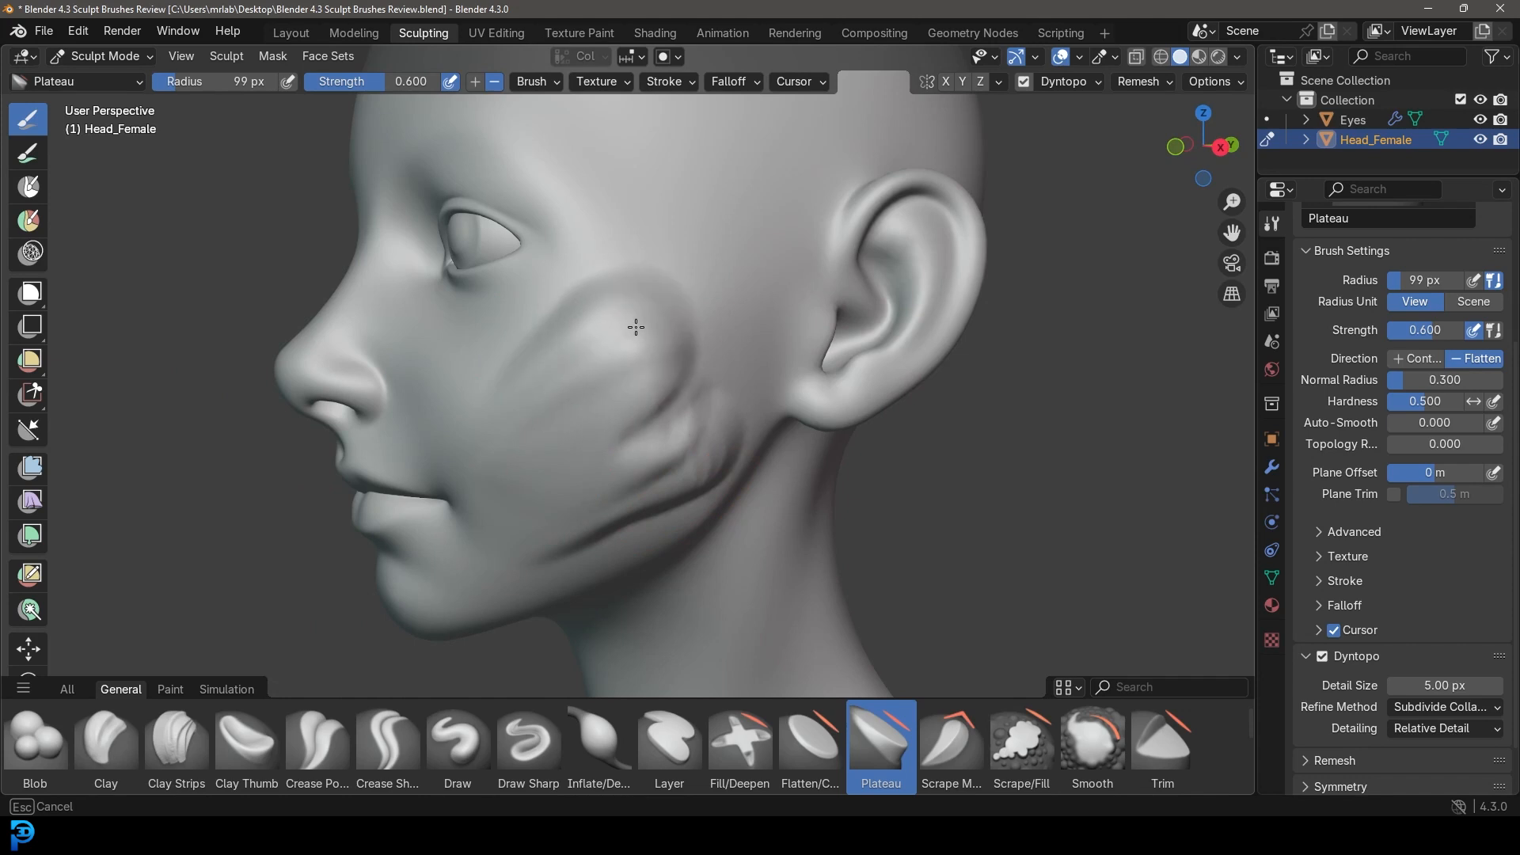
middle_drag(681, 494, 661, 405)
Undo the flattened cheek patches, try one more Plateau stroke, undo it, and choose Trim.
key(ctrl+z)
key(ctrl+z)
key(ctrl+z)
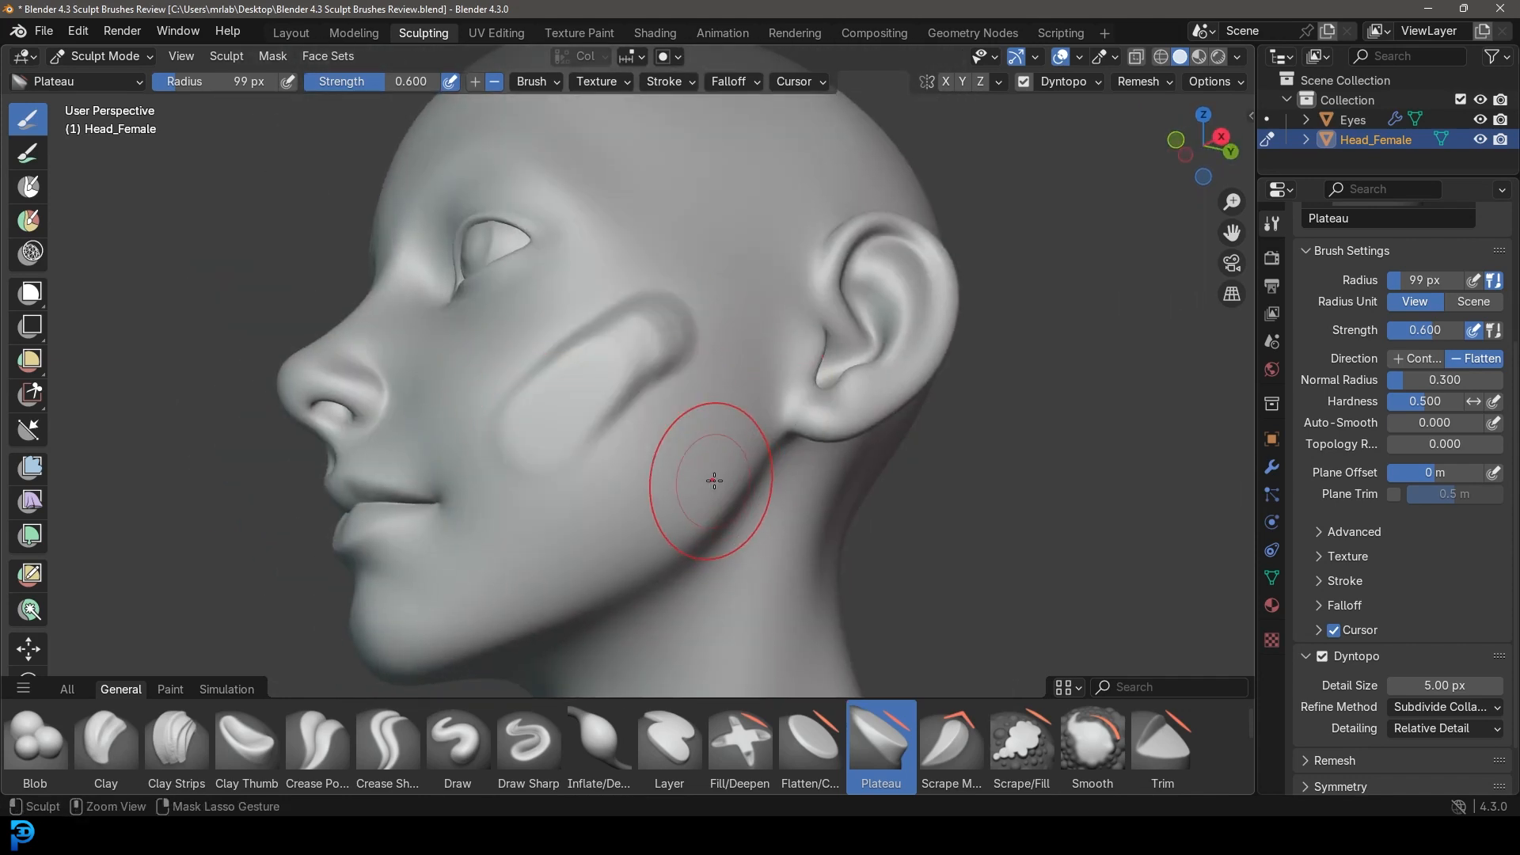
key(ctrl+z)
middle_drag(645, 543, 529, 427)
drag(582, 539, 587, 538)
mouse_move(576, 443)
middle_down()
mouse_move(673, 407)
mouse_move(554, 459)
middle_up()
scroll(546, 317, up, 2)
scroll(529, 278, down, 3)
mouse_move(752, 203)
middle_down()
mouse_move(858, 357)
mouse_move(858, 415)
mouse_move(713, 317)
middle_up()
key(ctrl+z)
key(ctrl+z)
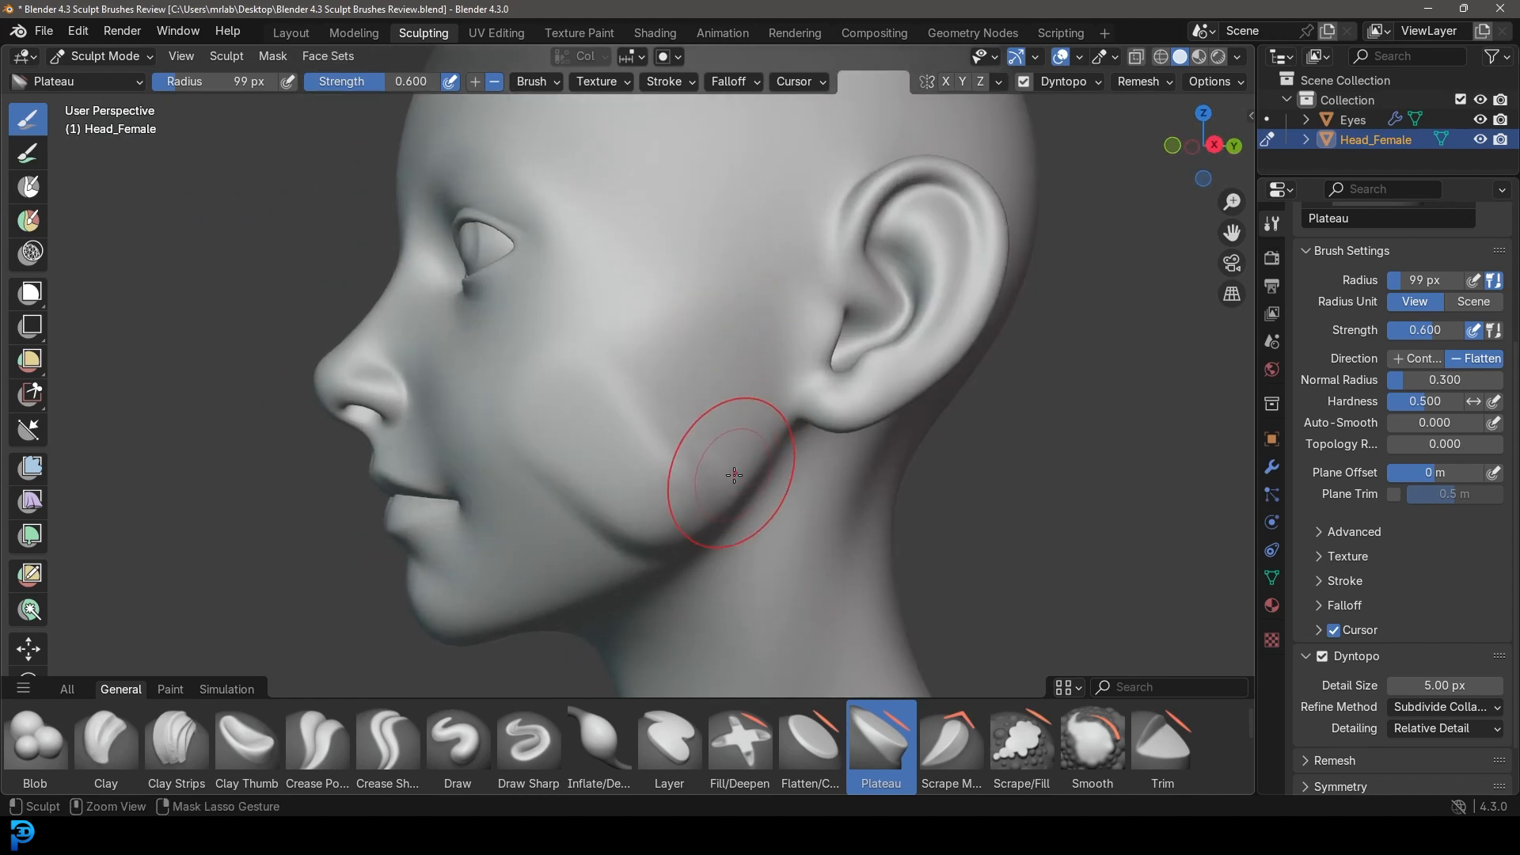
middle_drag(668, 513, 815, 562)
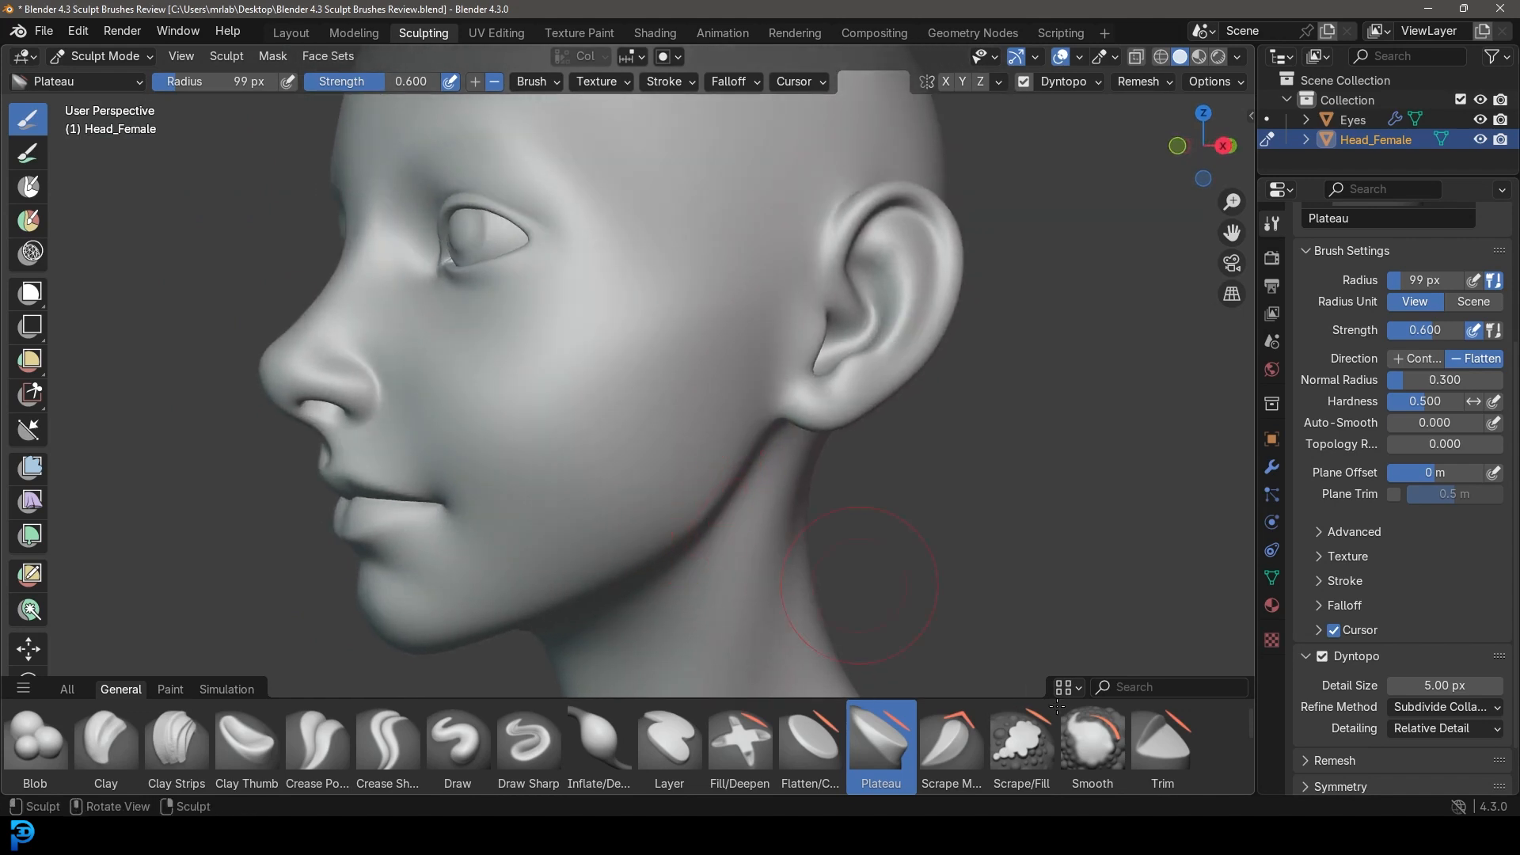
click(1171, 742)
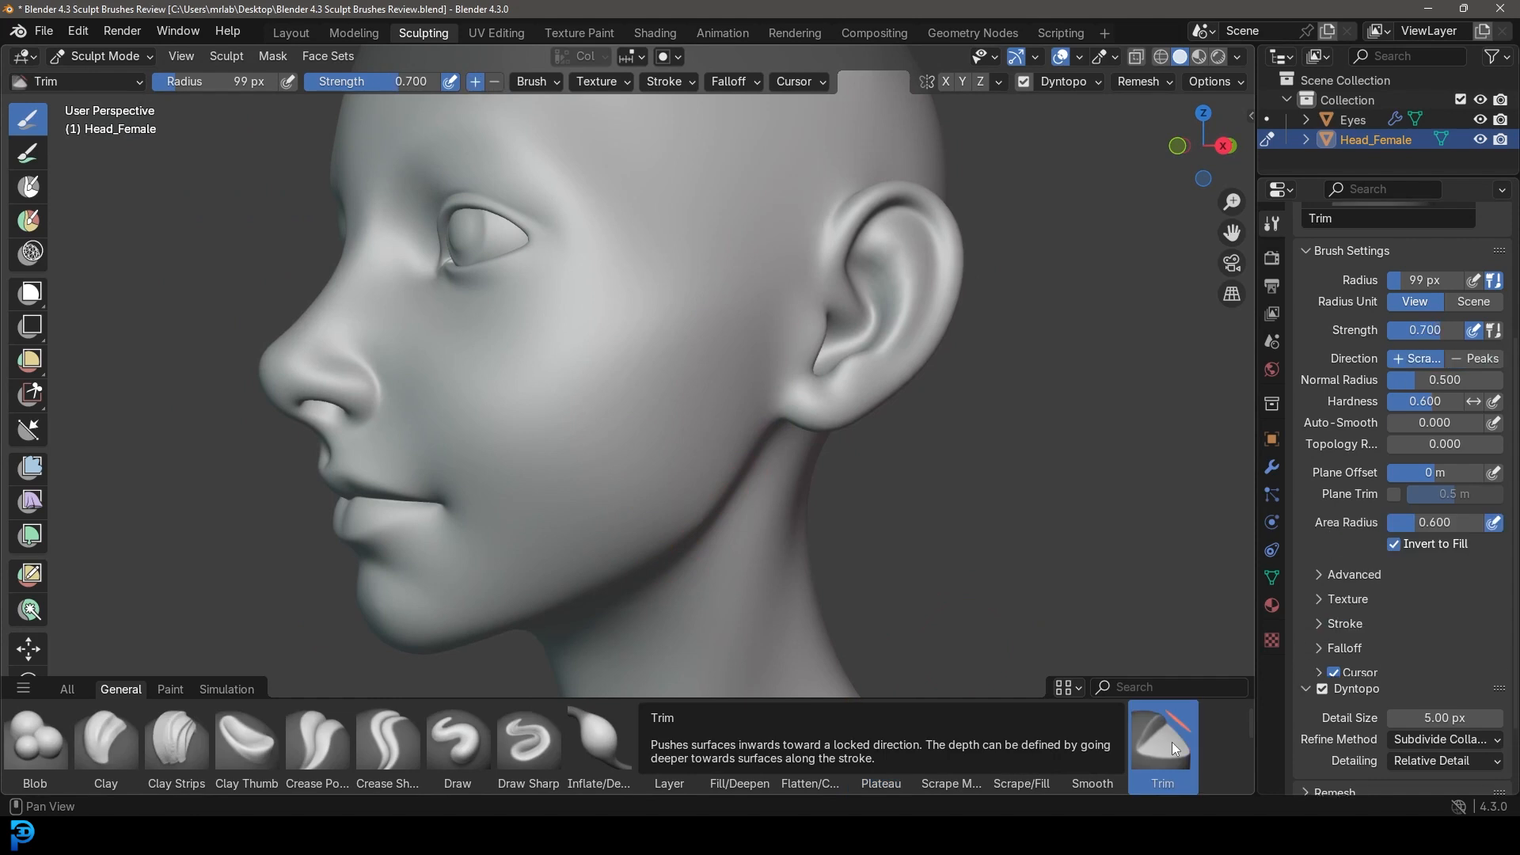
Carve a Trim groove from the cheek up toward the temple.
middle_drag(577, 501, 556, 560)
middle_drag(729, 373, 567, 476)
mouse_move(566, 475)
mouse_down()
mouse_move(696, 285)
mouse_move(716, 225)
mouse_up()
mouse_move(716, 225)
middle_down()
mouse_move(525, 425)
mouse_move(642, 427)
middle_up()
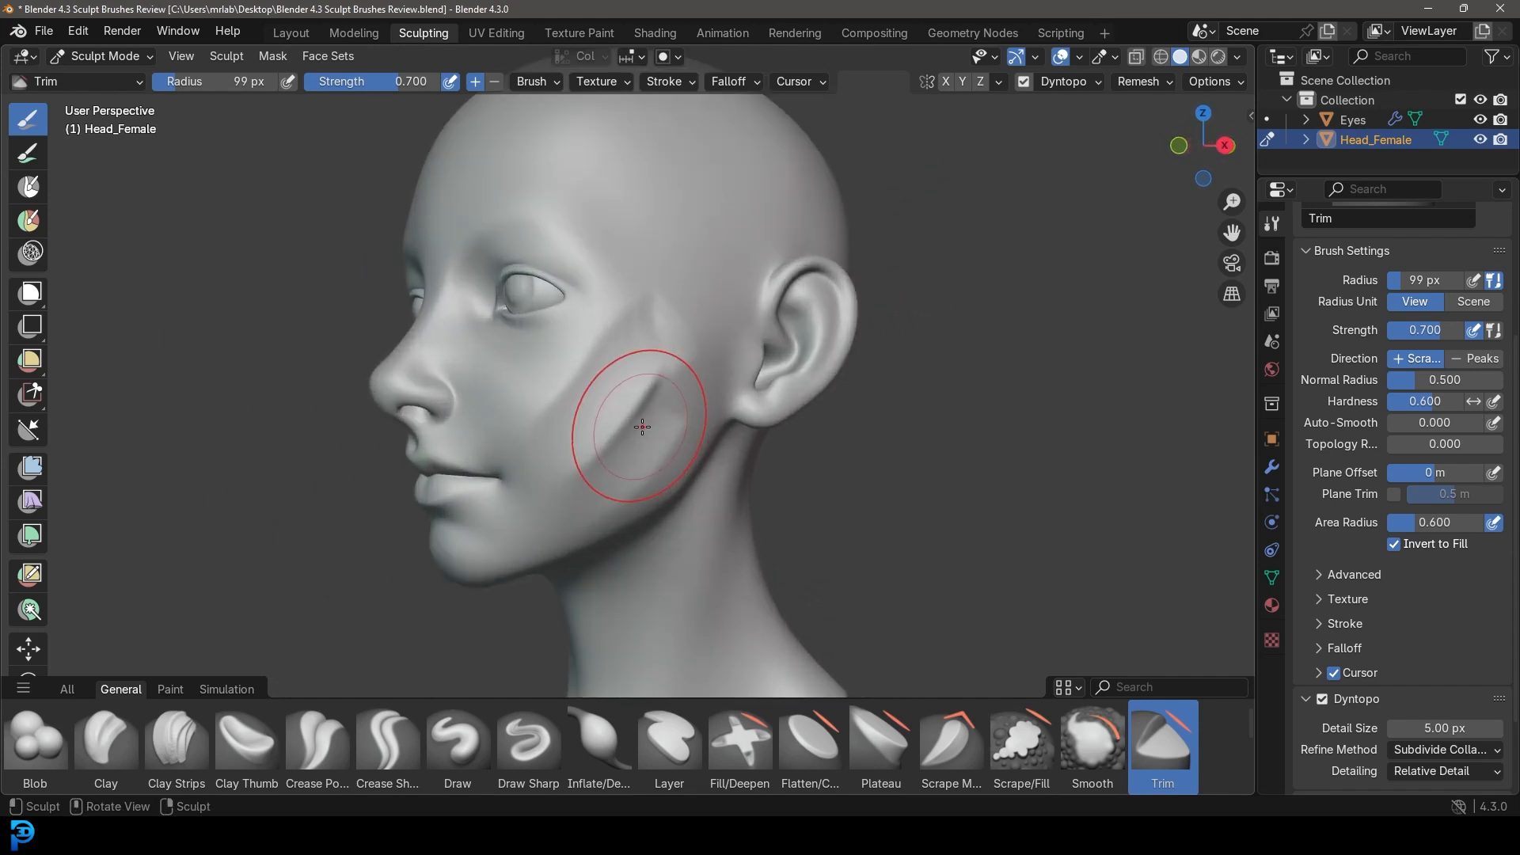
scroll(635, 430, up, 2)
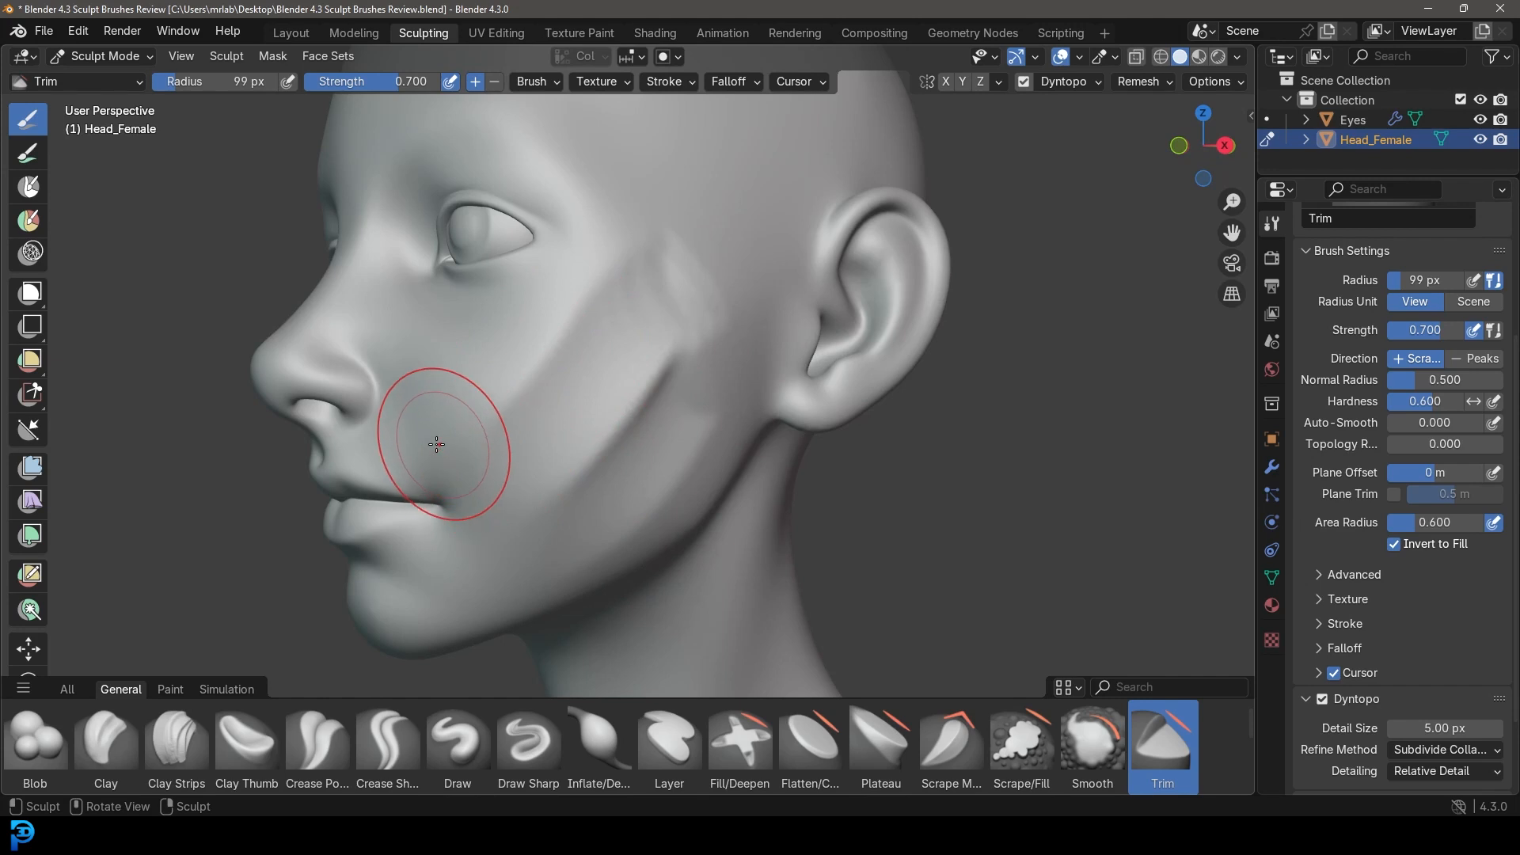
Flatten the jaw with a Trim stroke and inspect it from below, front and side.
mouse_move(406, 435)
middle_down()
mouse_move(621, 509)
mouse_move(535, 541)
middle_up()
mouse_move(535, 540)
mouse_down()
mouse_move(709, 472)
mouse_move(732, 445)
mouse_up()
middle_drag(744, 396, 684, 474)
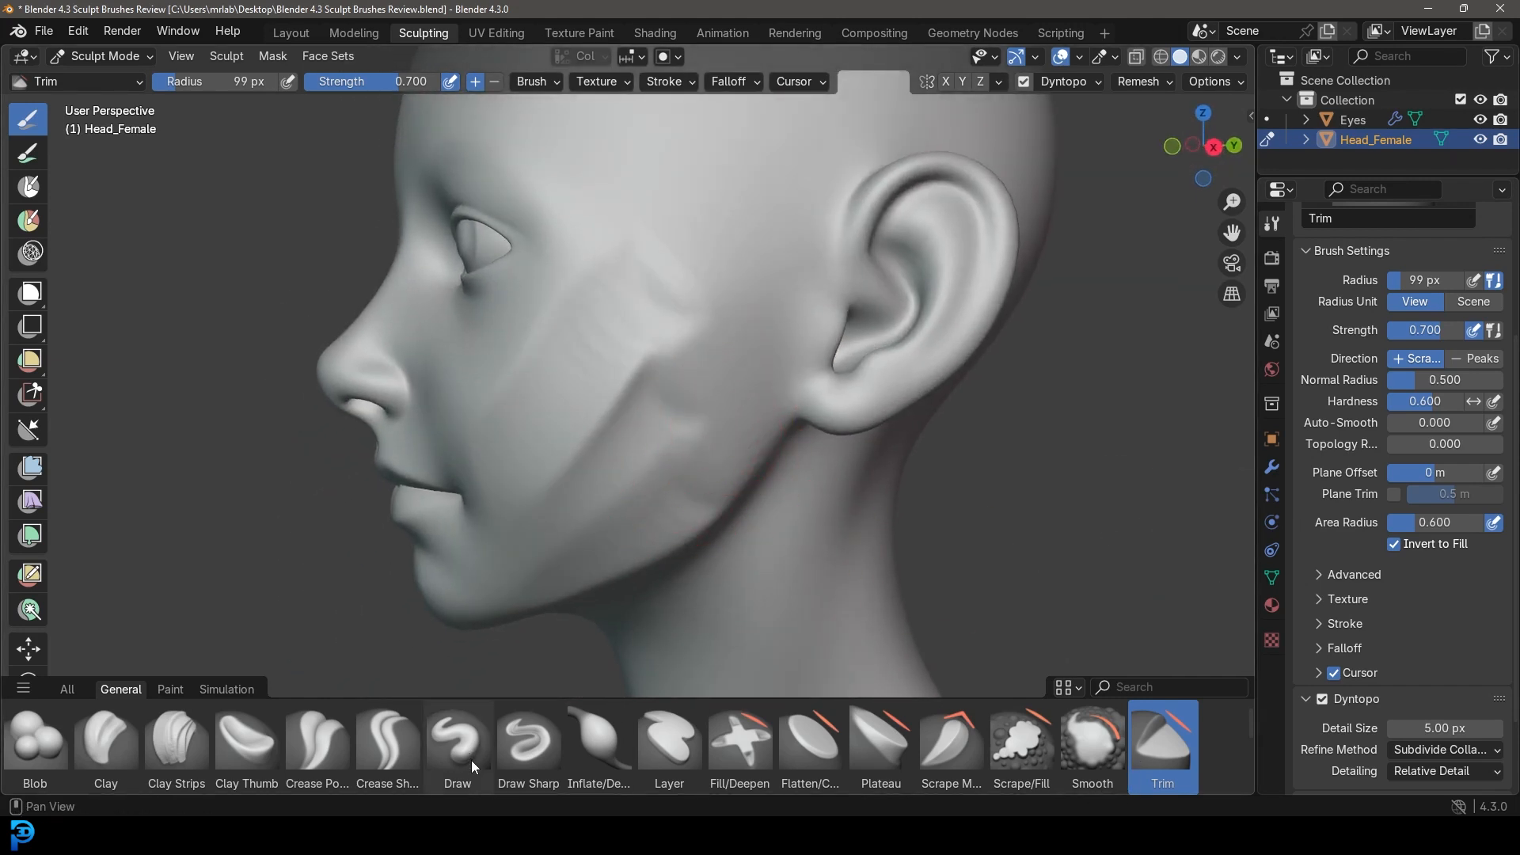
mouse_move(660, 280)
middle_down()
mouse_move(696, 308)
mouse_move(690, 346)
middle_up()
middle_drag(771, 491, 502, 515)
scroll(502, 515, up, 6)
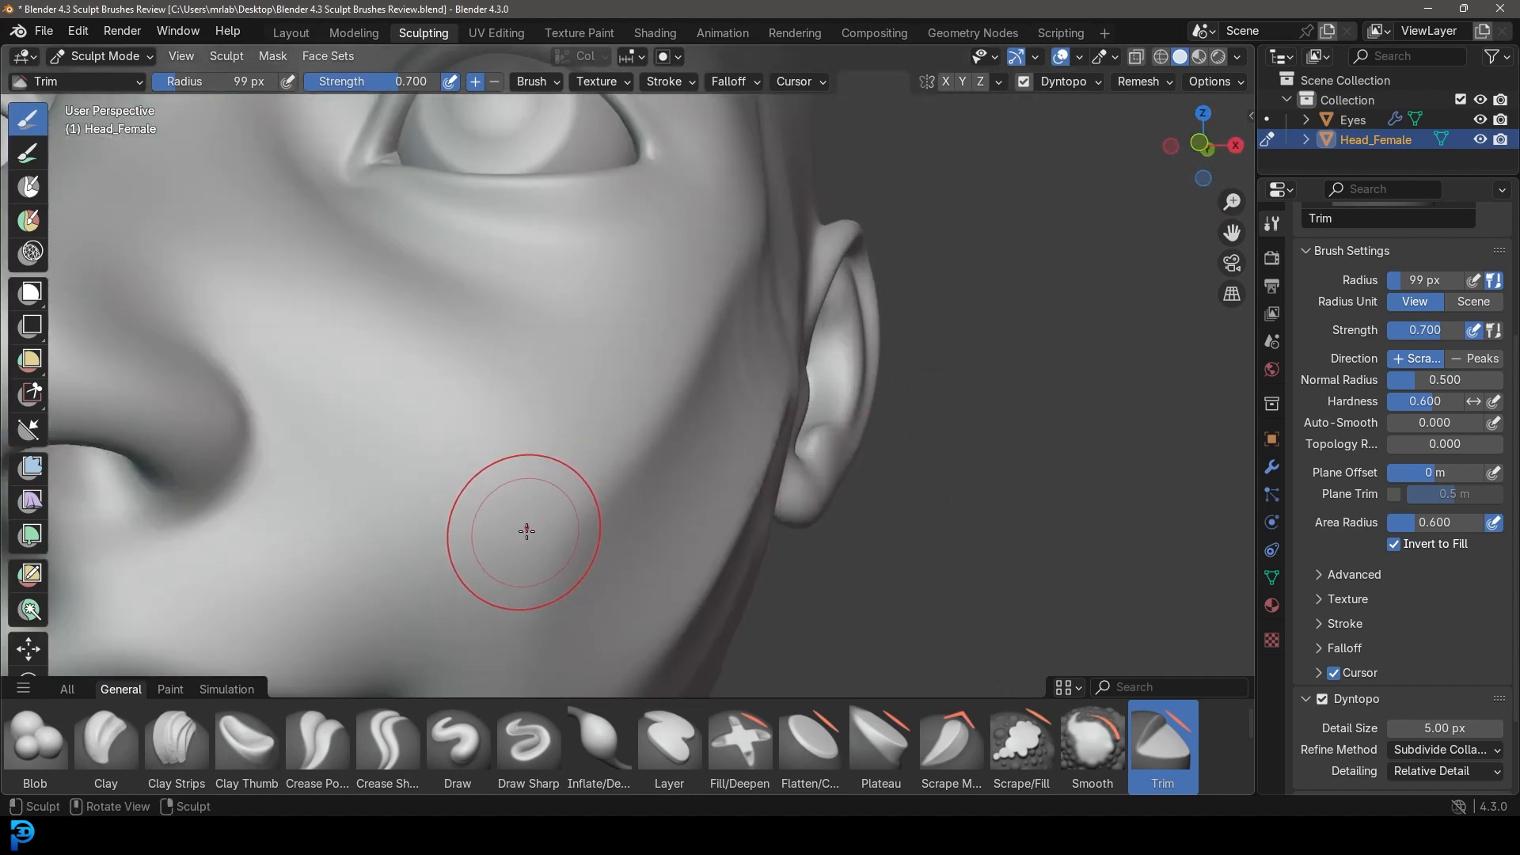
scroll(515, 394, down, 6)
middle_drag(712, 424, 479, 550)
scroll(563, 502, up, 5)
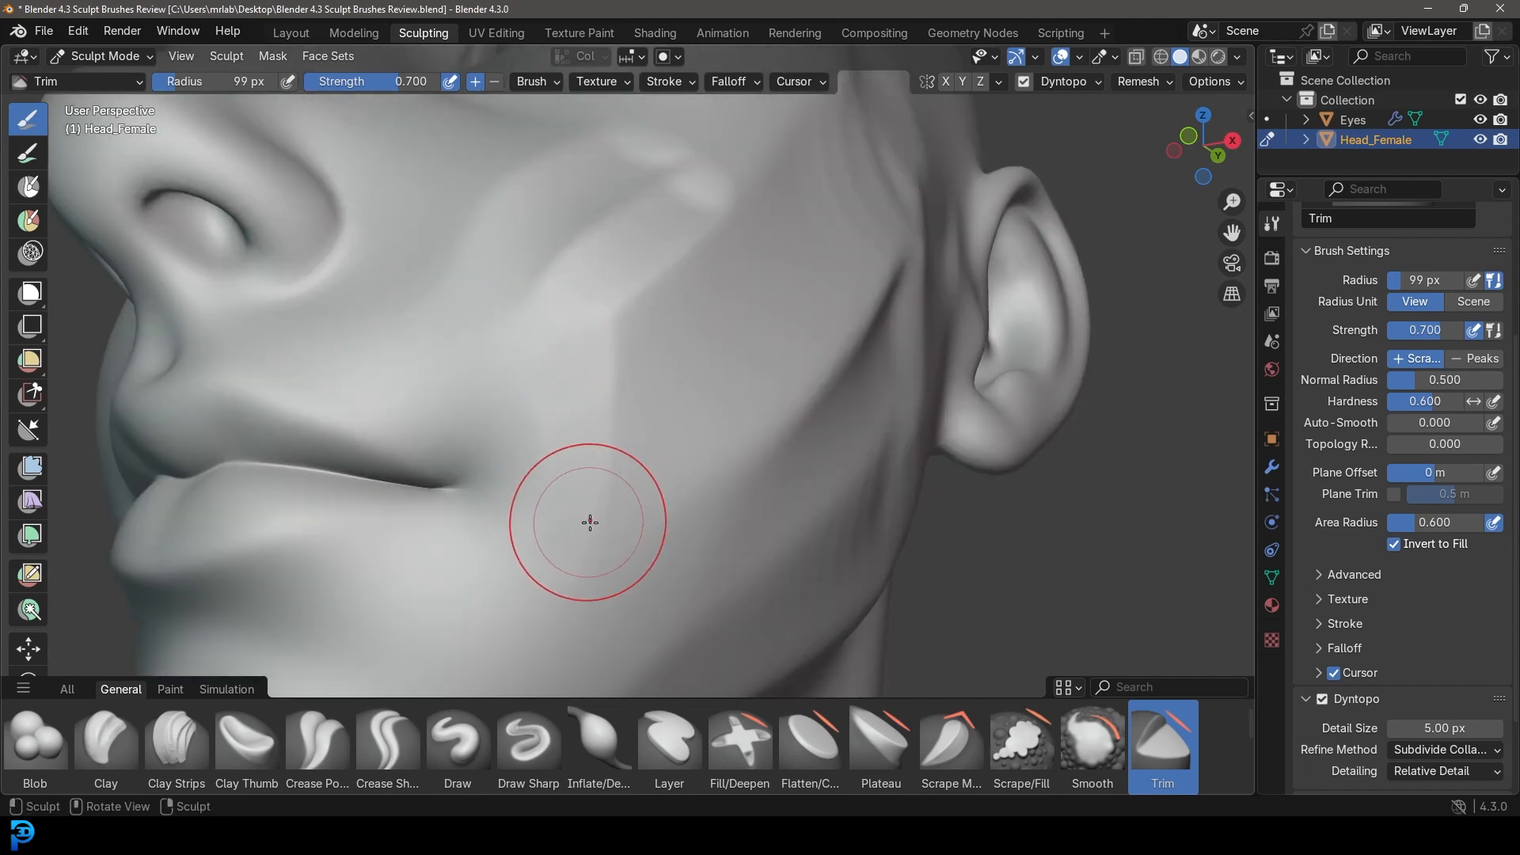
scroll(589, 521, down, 4)
mouse_move(848, 522)
middle_down()
mouse_move(673, 554)
mouse_move(810, 575)
mouse_move(649, 443)
middle_up()
scroll(696, 549, down, 4)
scroll(628, 413, up, 4)
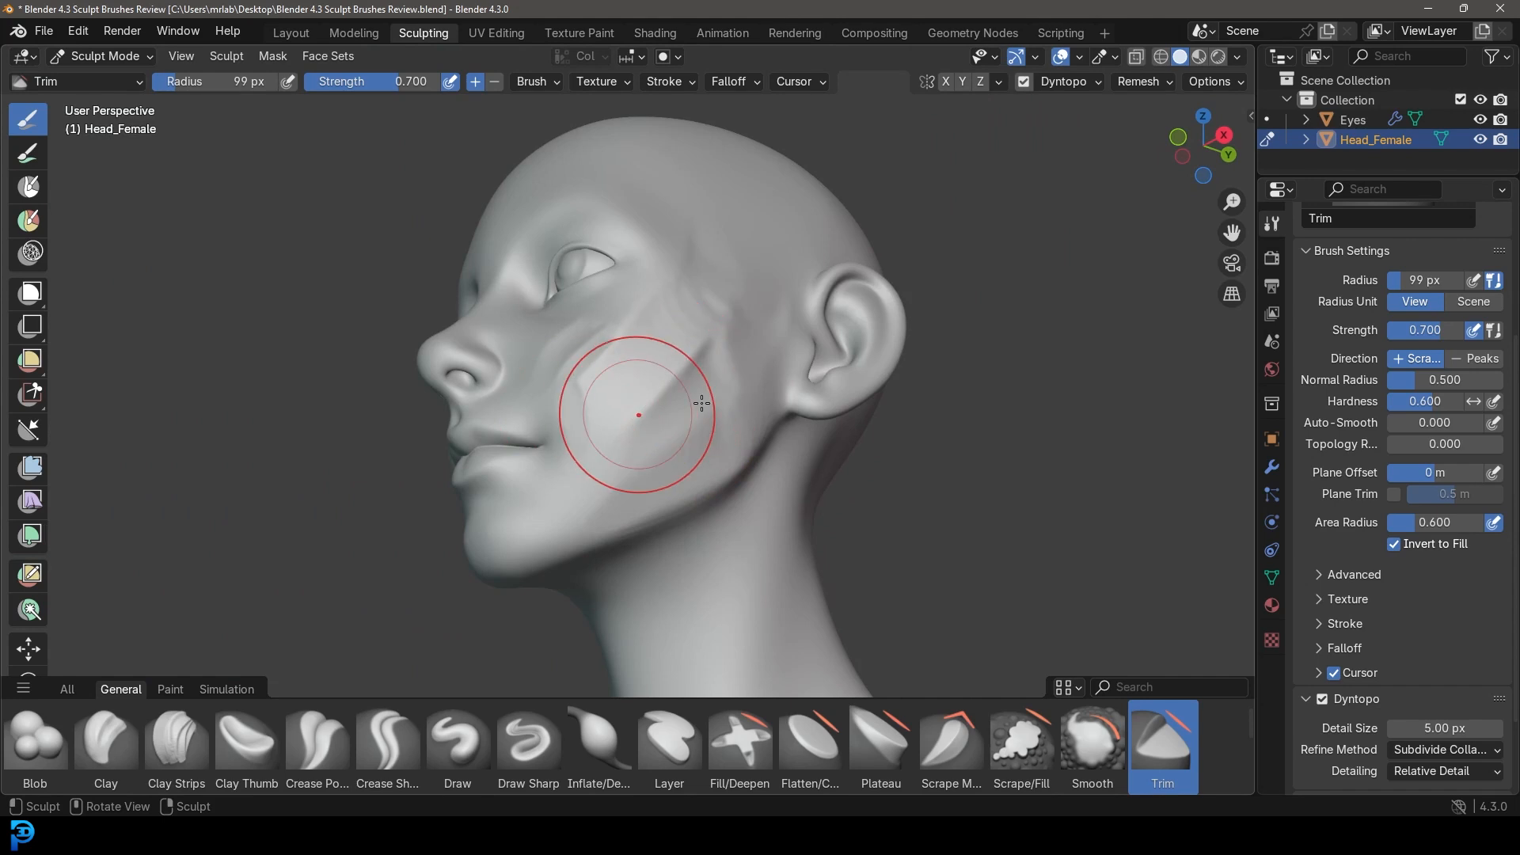
Shrink the Trim radius to 55 px and carve small strokes on the cheek.
key(f)
click(669, 455)
ctrl+middle_drag(669, 455, 673, 396)
middle_drag(673, 396, 681, 440)
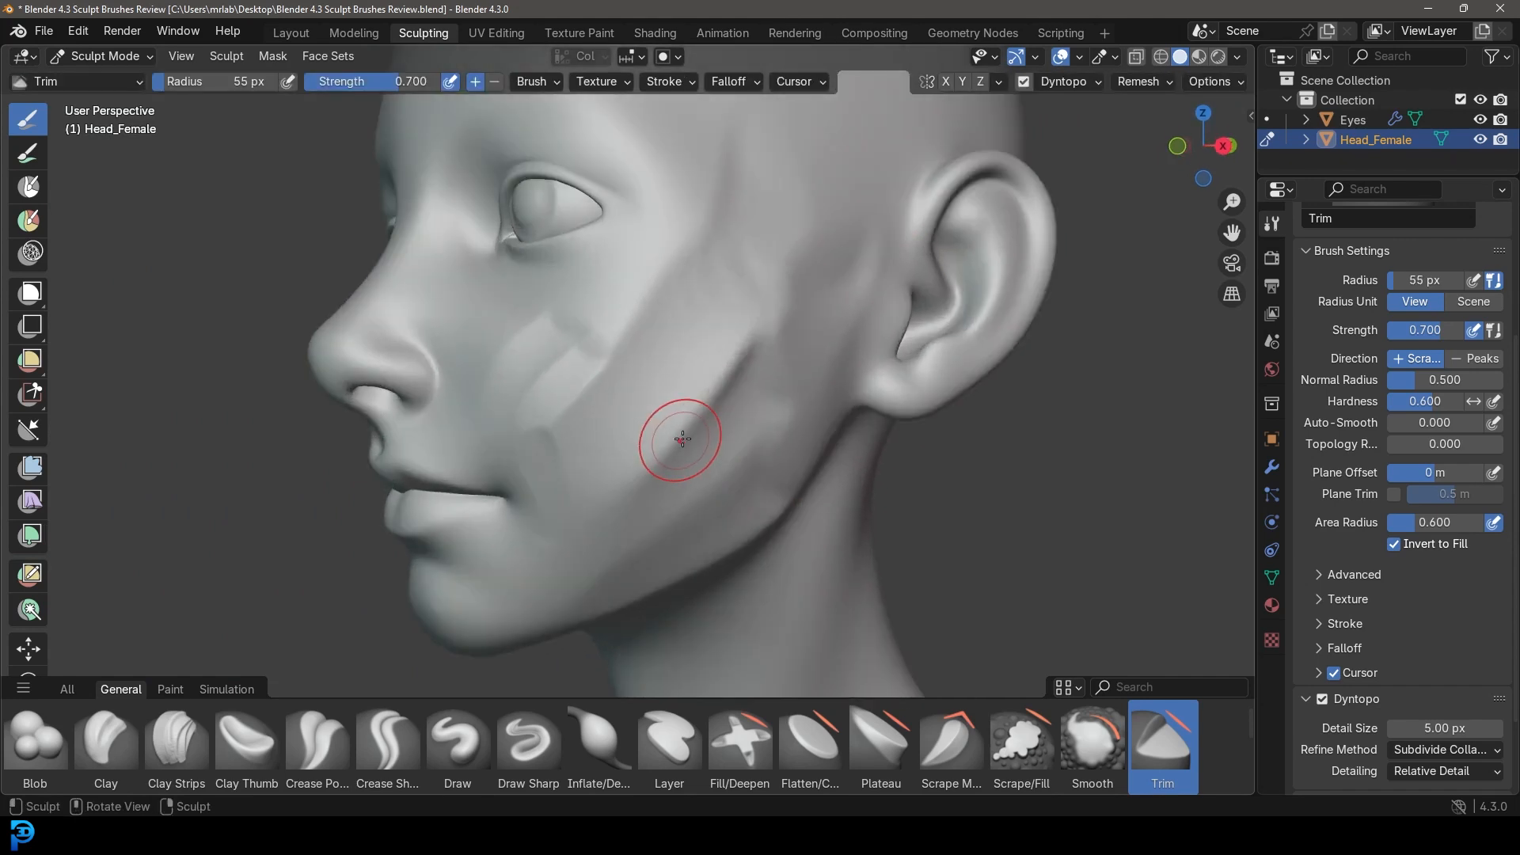
drag(730, 282, 736, 274)
scroll(736, 317, down, 3)
middle_drag(780, 411, 716, 419)
scroll(716, 424, up, 3)
drag(753, 318, 772, 217)
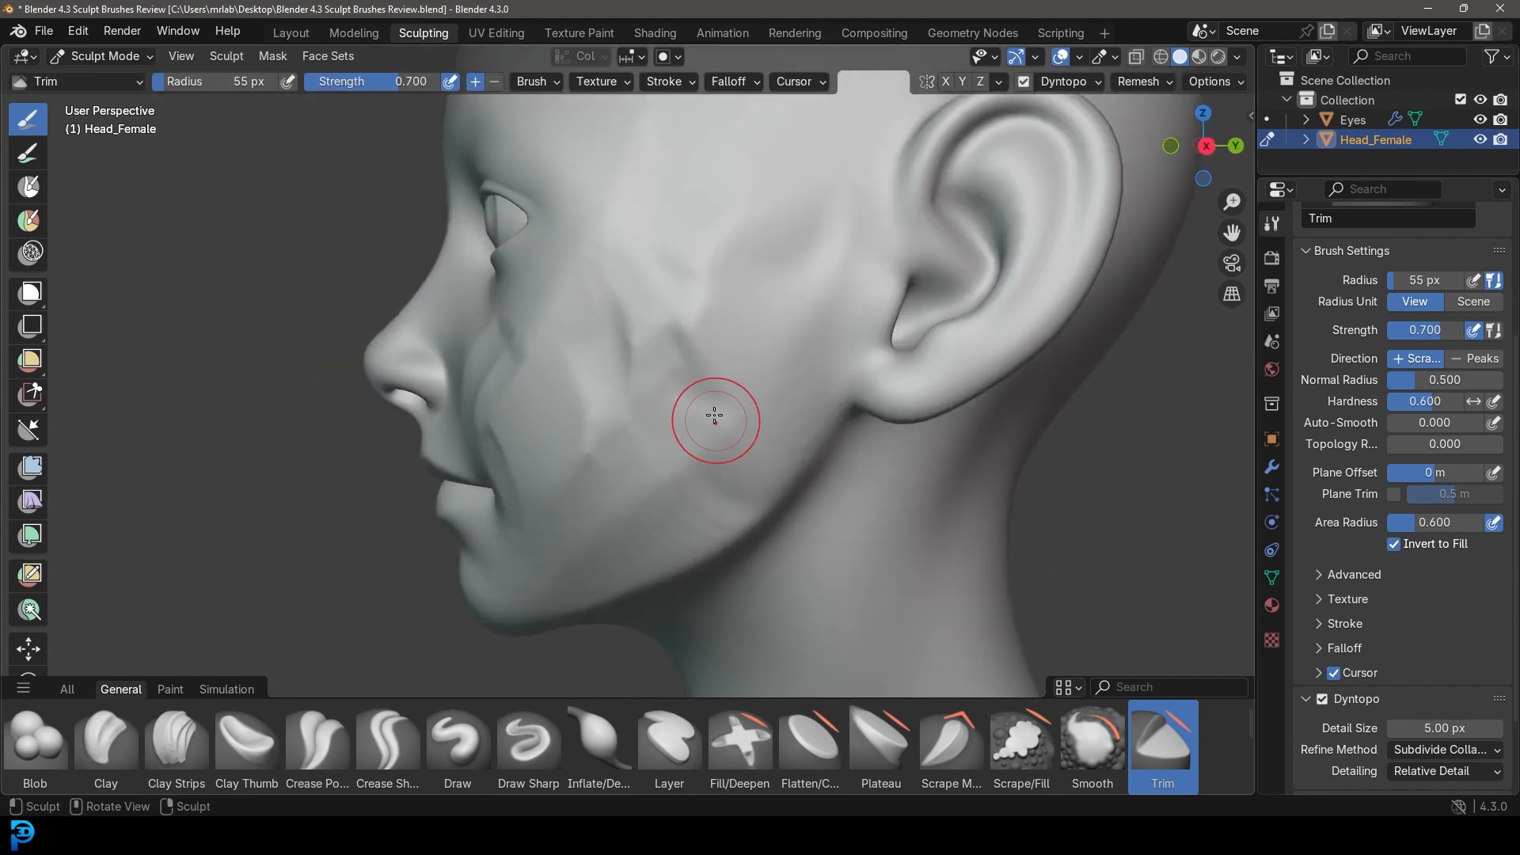
scroll(832, 285, down, 5)
mouse_move(832, 286)
middle_down()
mouse_move(867, 396)
mouse_move(815, 449)
middle_up()
ctrl+middle_drag(815, 449, 792, 365)
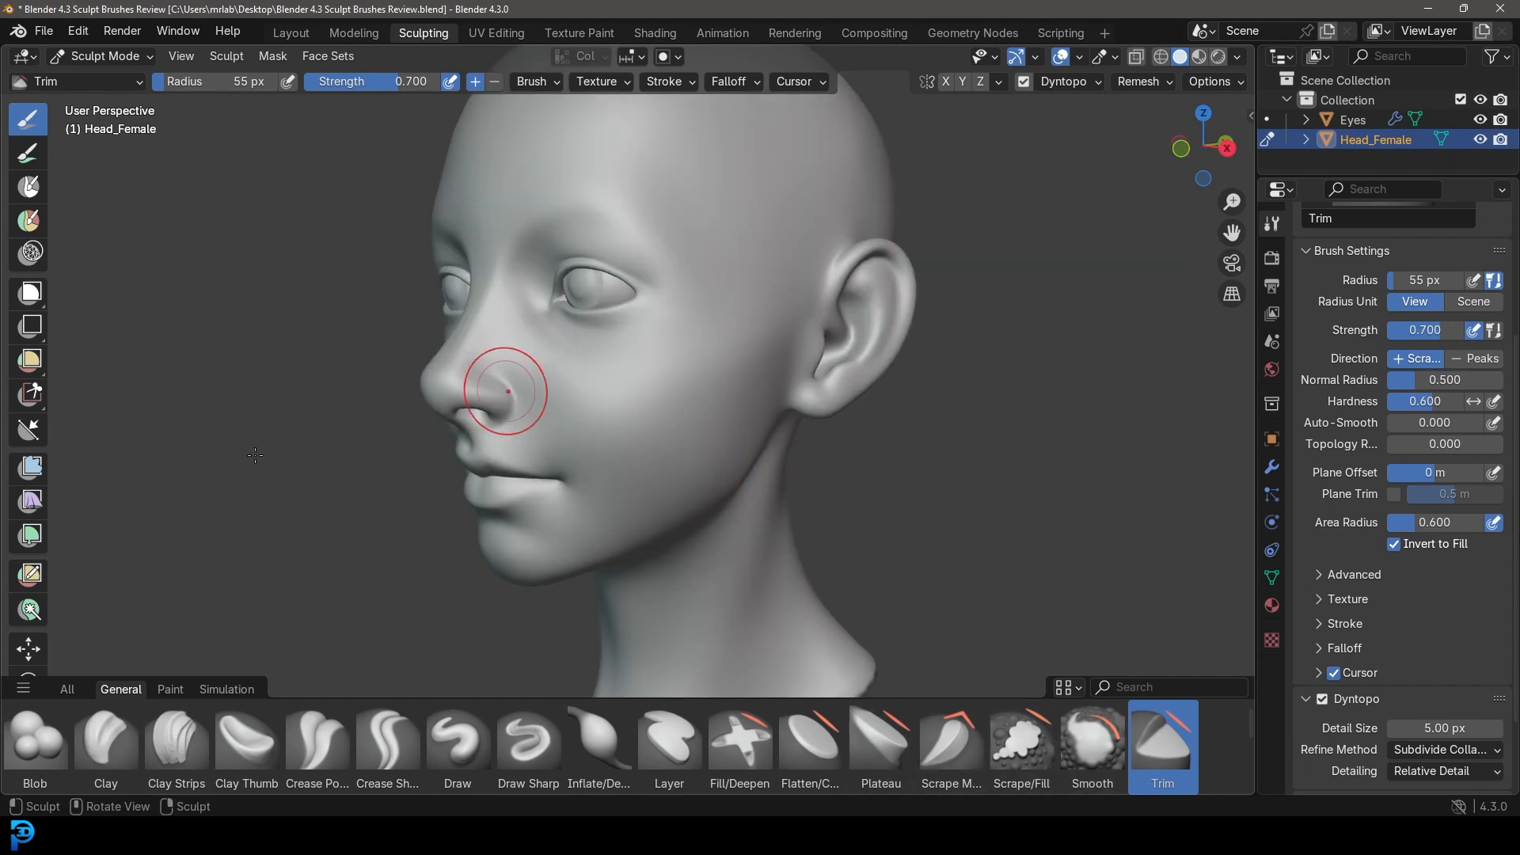
scroll(701, 404, down, 2)
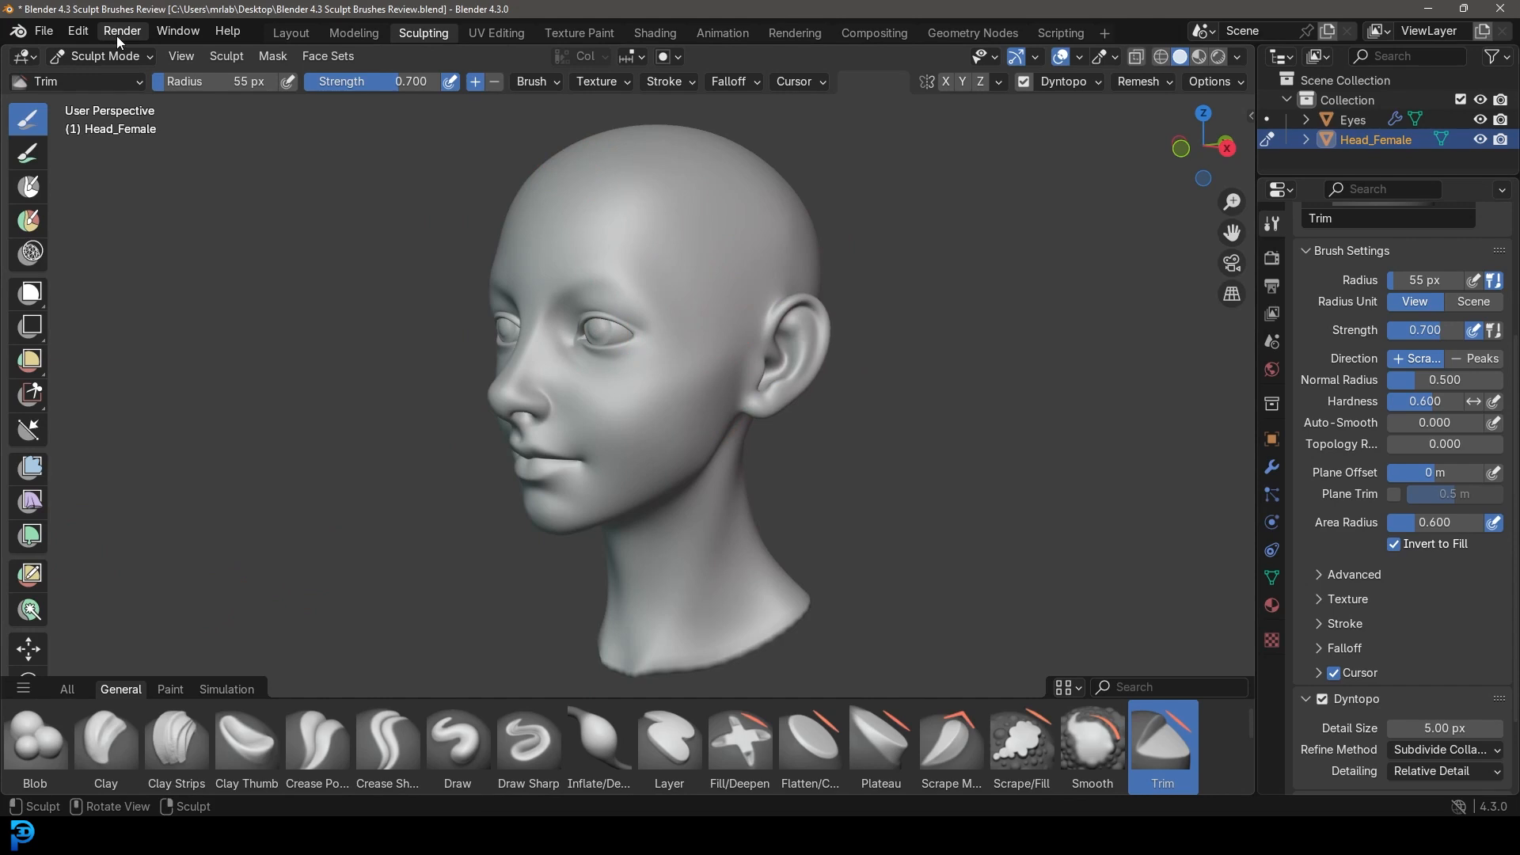
In the Layout workspace, hide the head and then the eyes.
click(283, 30)
scroll(681, 334, down, 4)
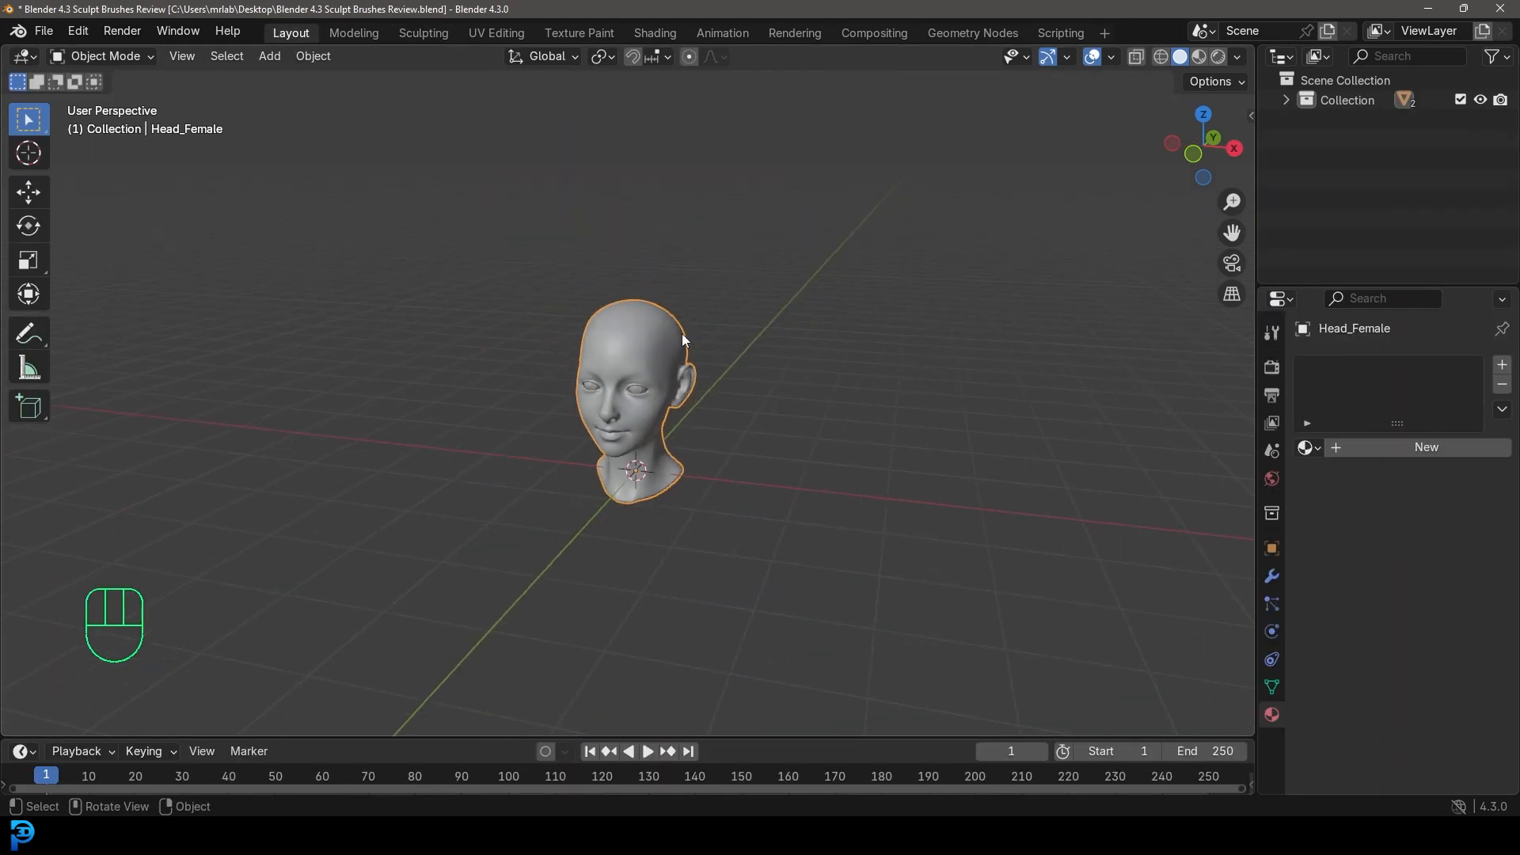
scroll(666, 312, up, 2)
key(h)
middle_drag(634, 380, 640, 384)
drag(679, 420, 518, 269)
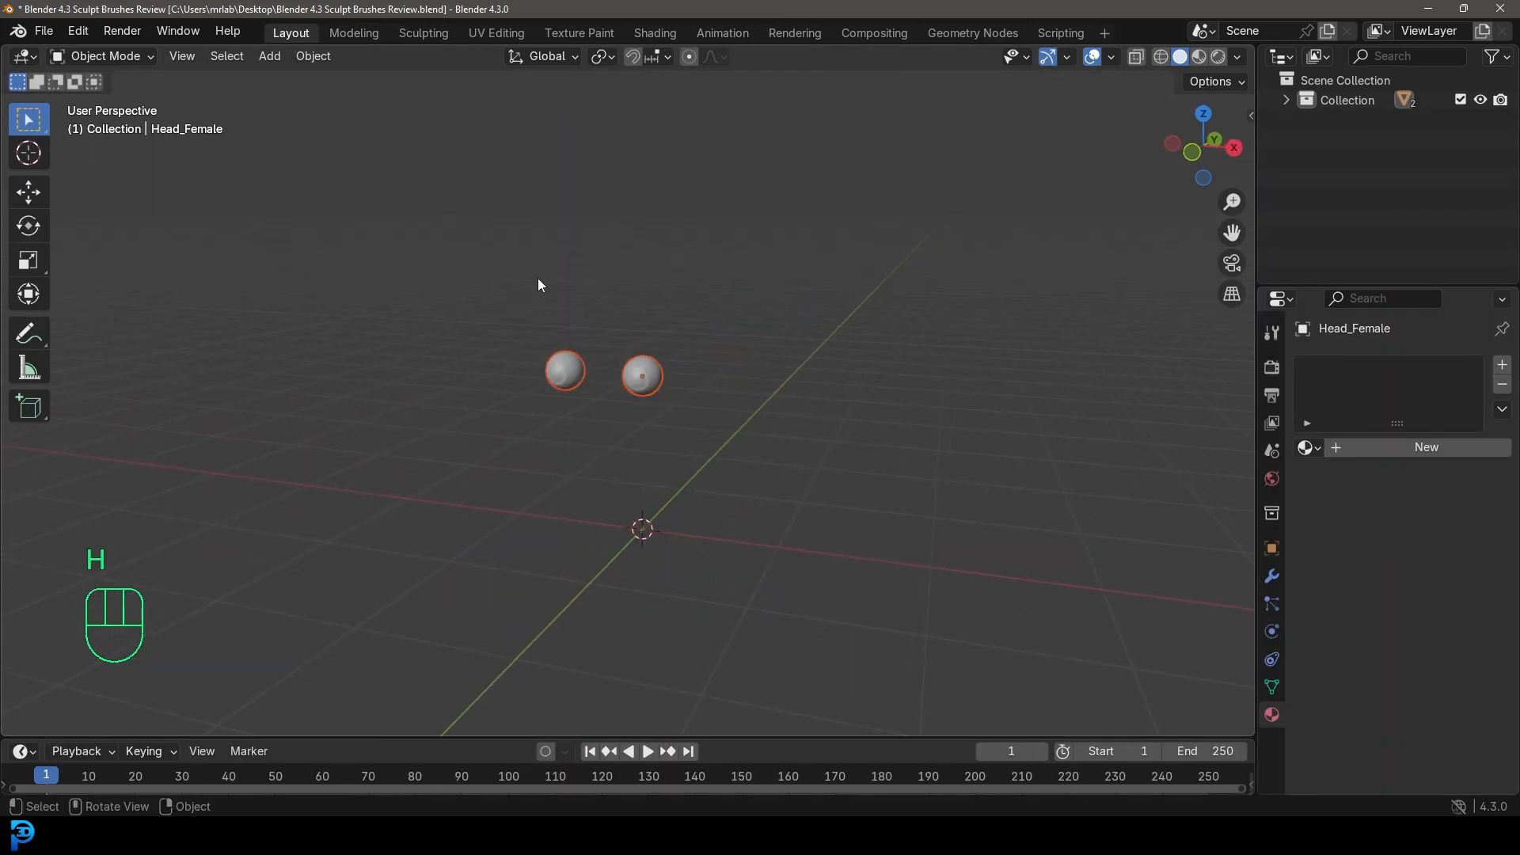
key(h)
scroll(596, 375, up, 4)
Add a new plane mesh to the scene.
key(shift+a)
mouse_move(633, 420)
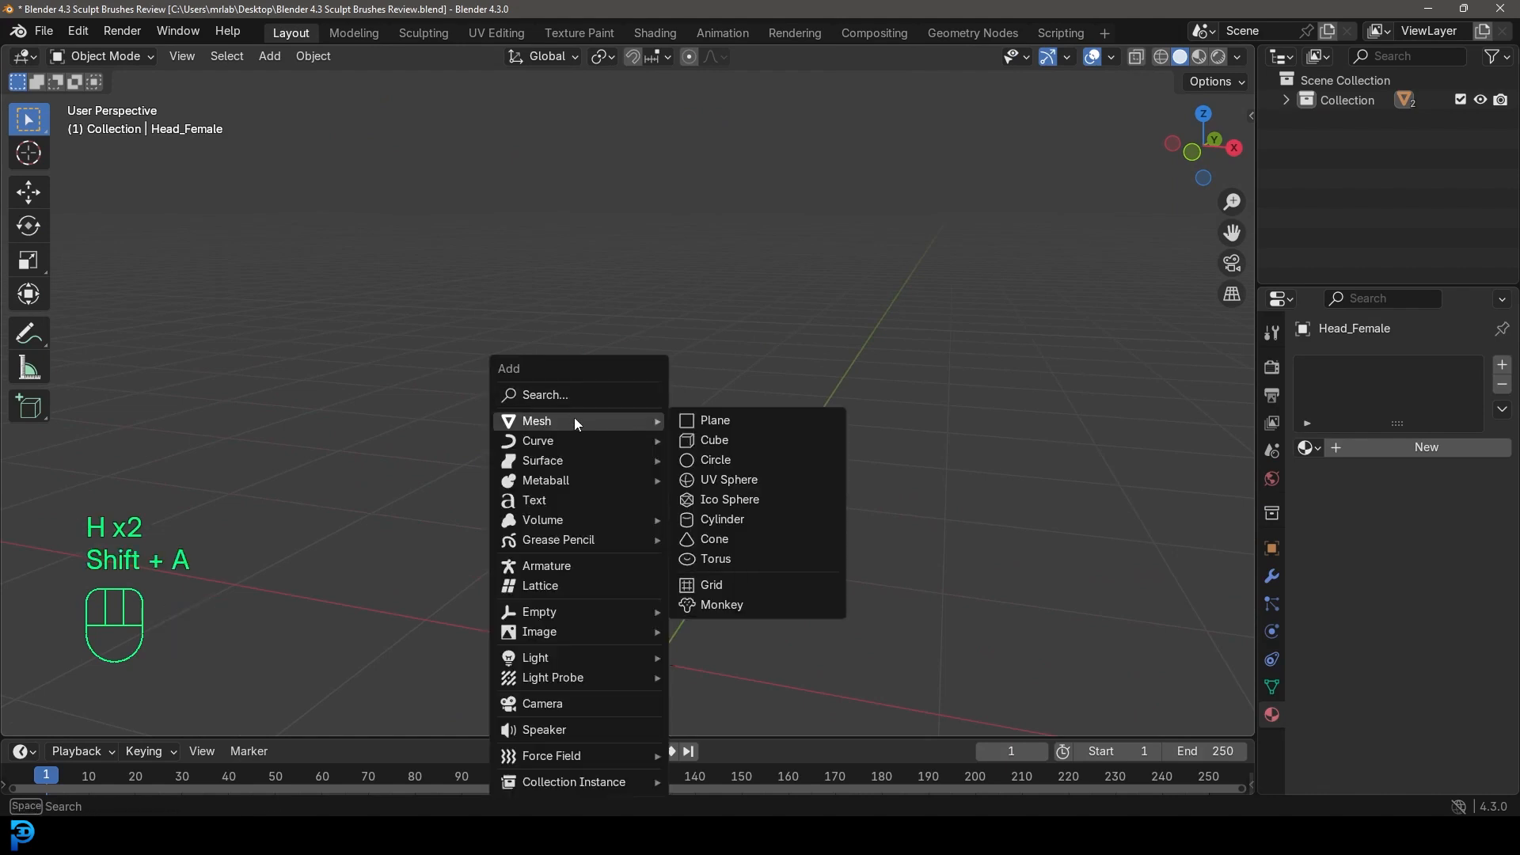
click(718, 422)
middle_drag(858, 435, 780, 342)
key(ctrl+z)
Subdivide the plane with 50 cuts in Edit Mode, then return to Object Mode.
key(Tab)
right_click(679, 347)
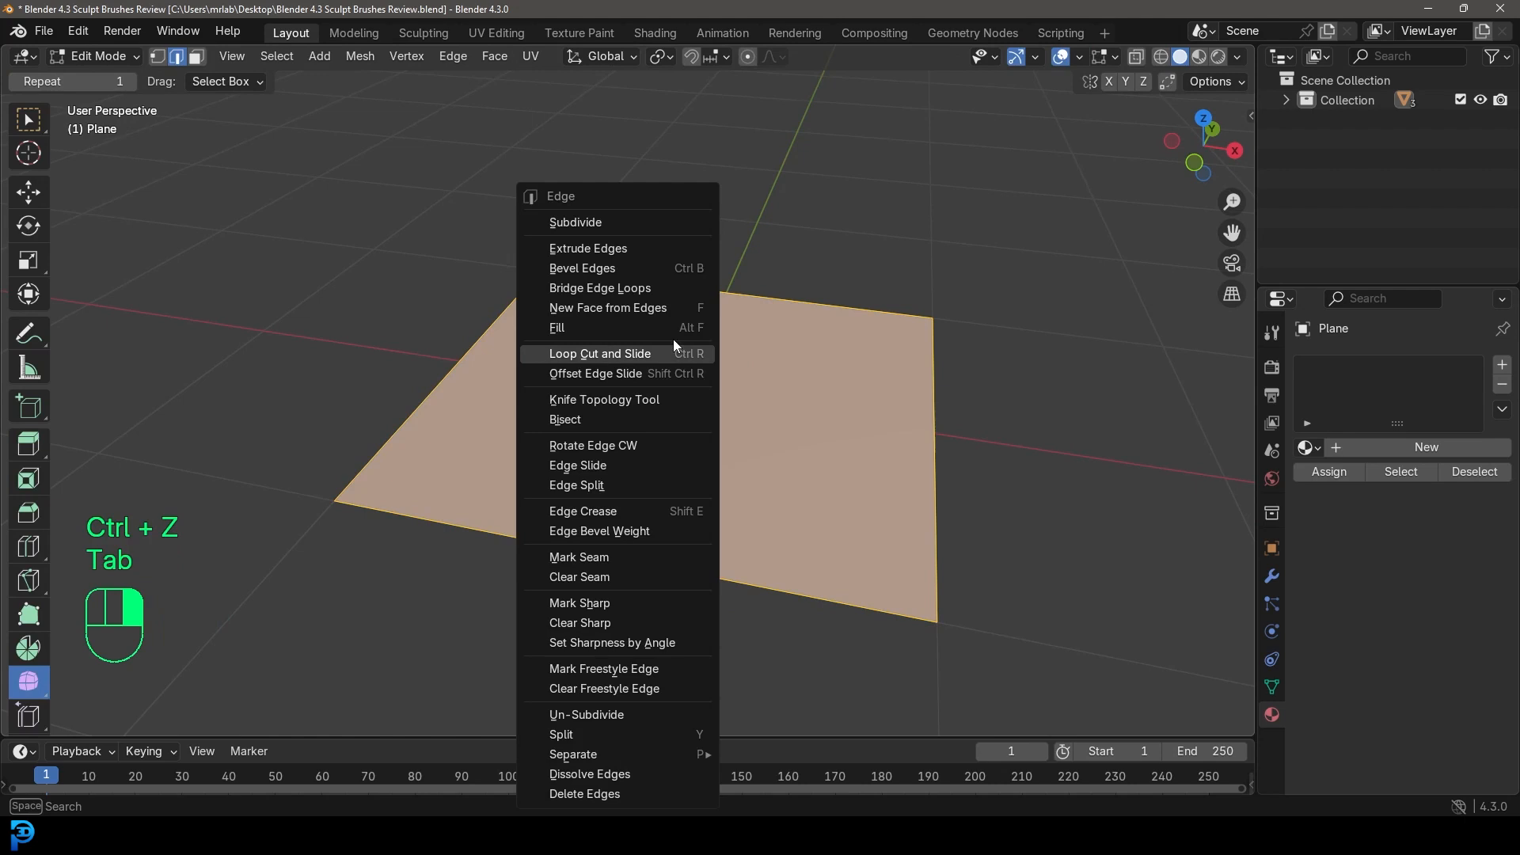
click(683, 224)
click(93, 720)
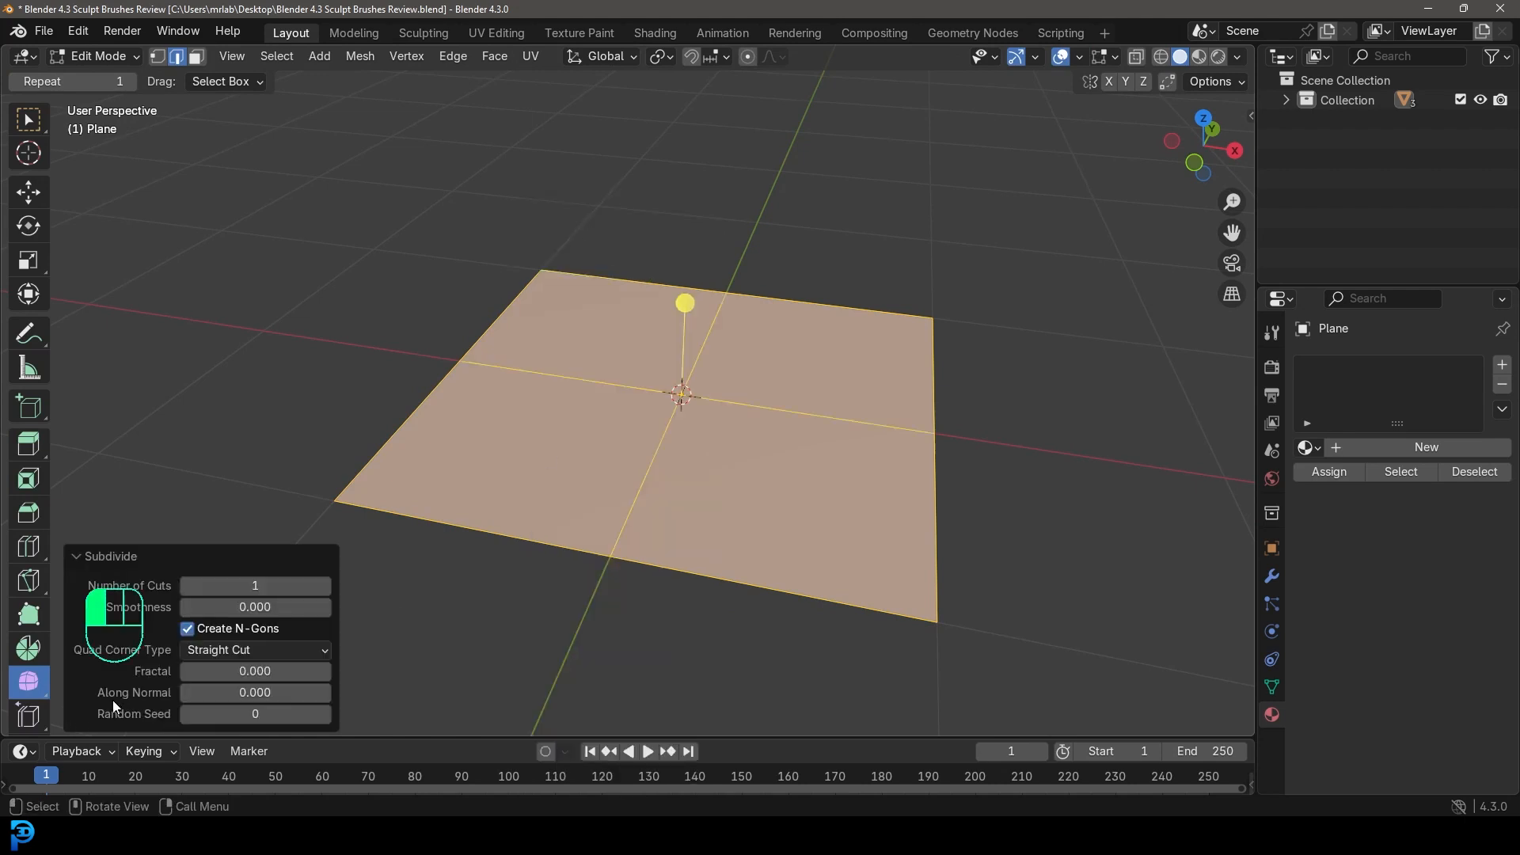
click(273, 586)
text(50)
key(Return)
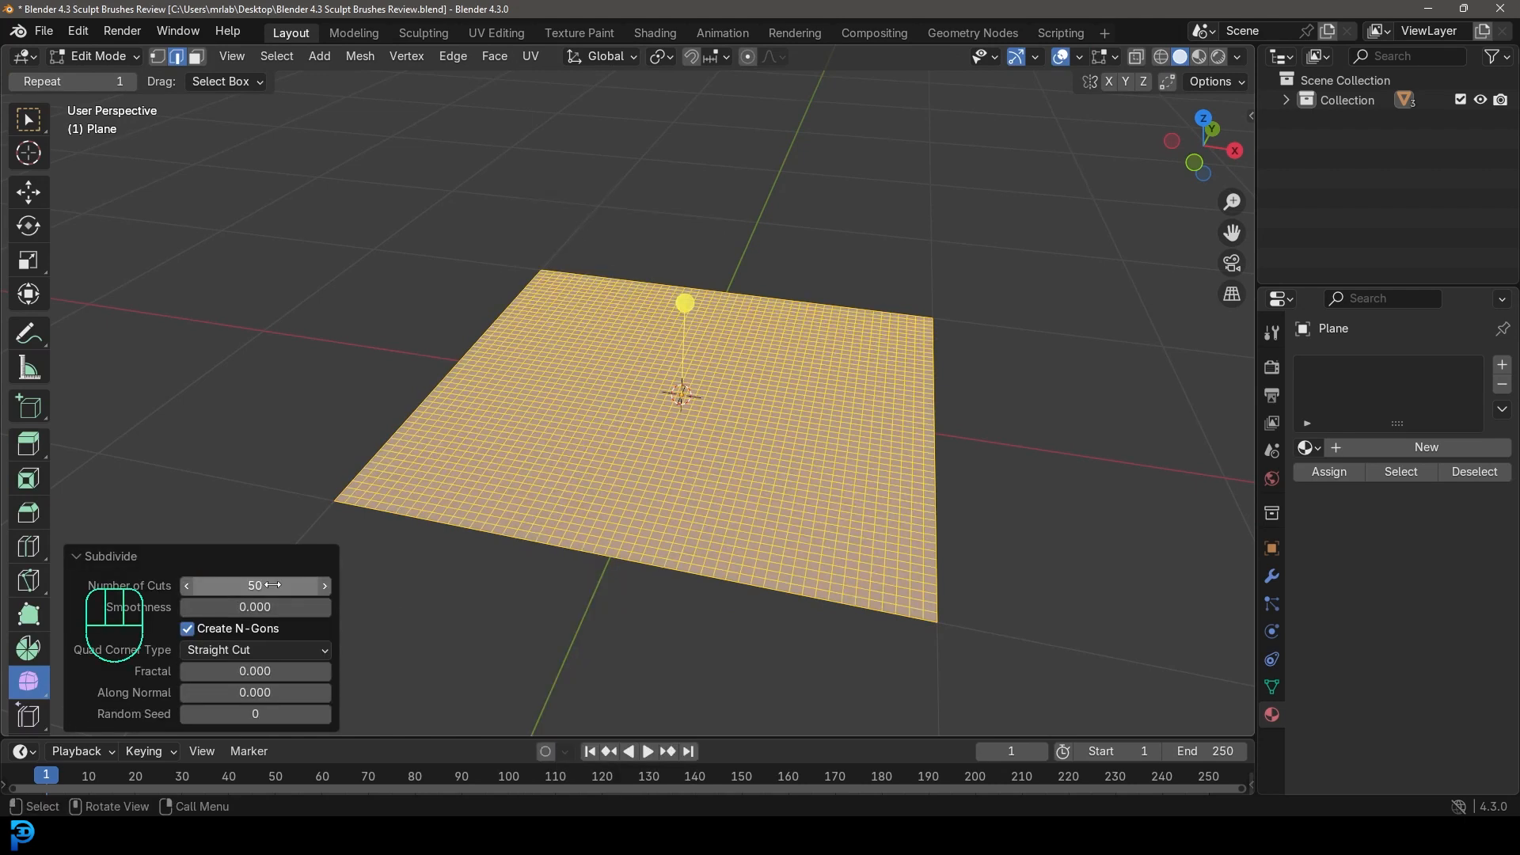
click(77, 557)
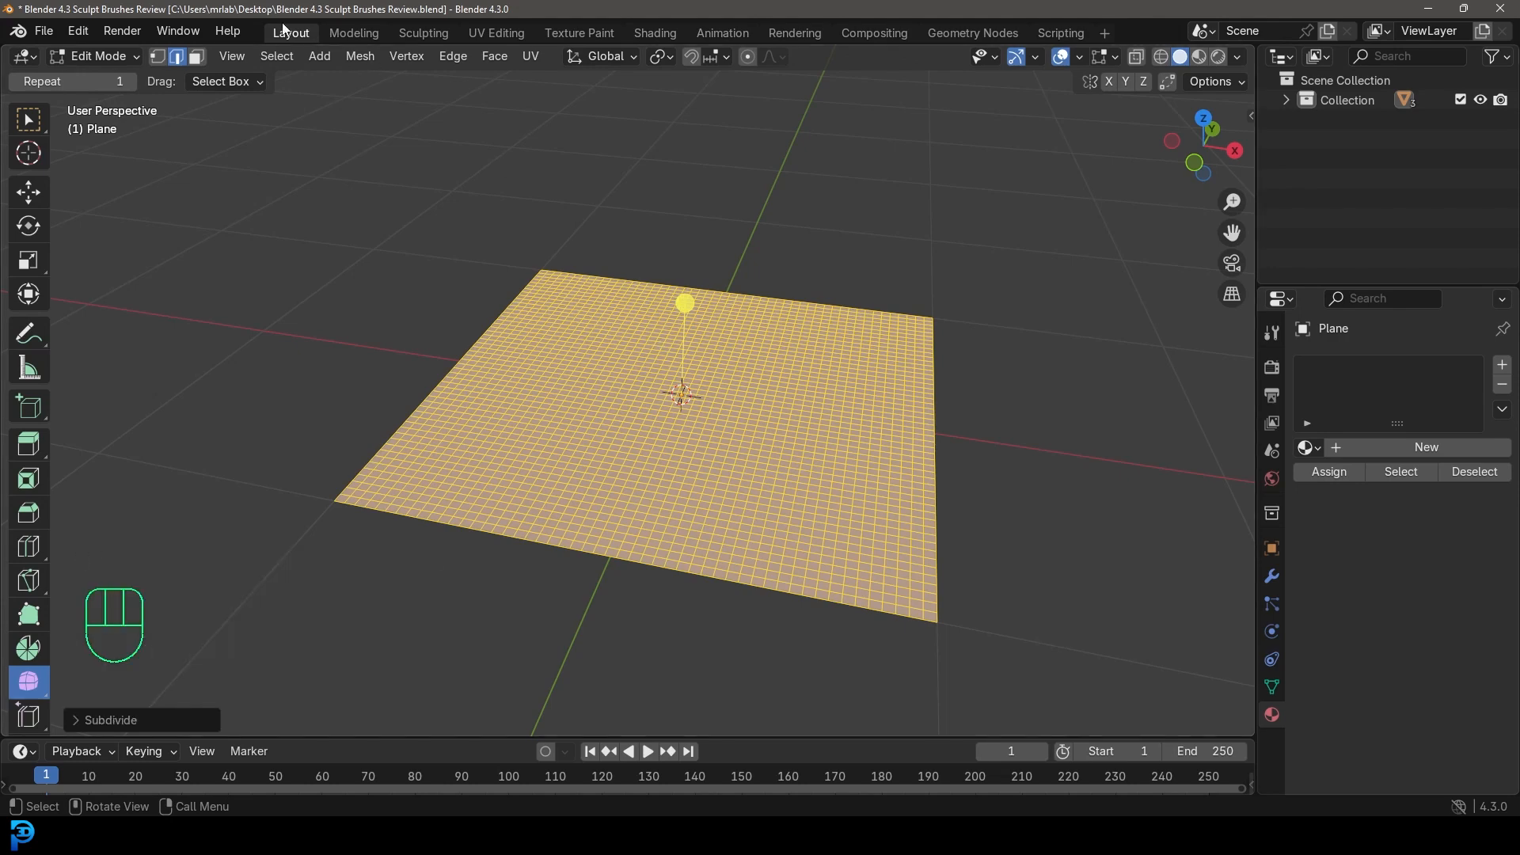
click(99, 57)
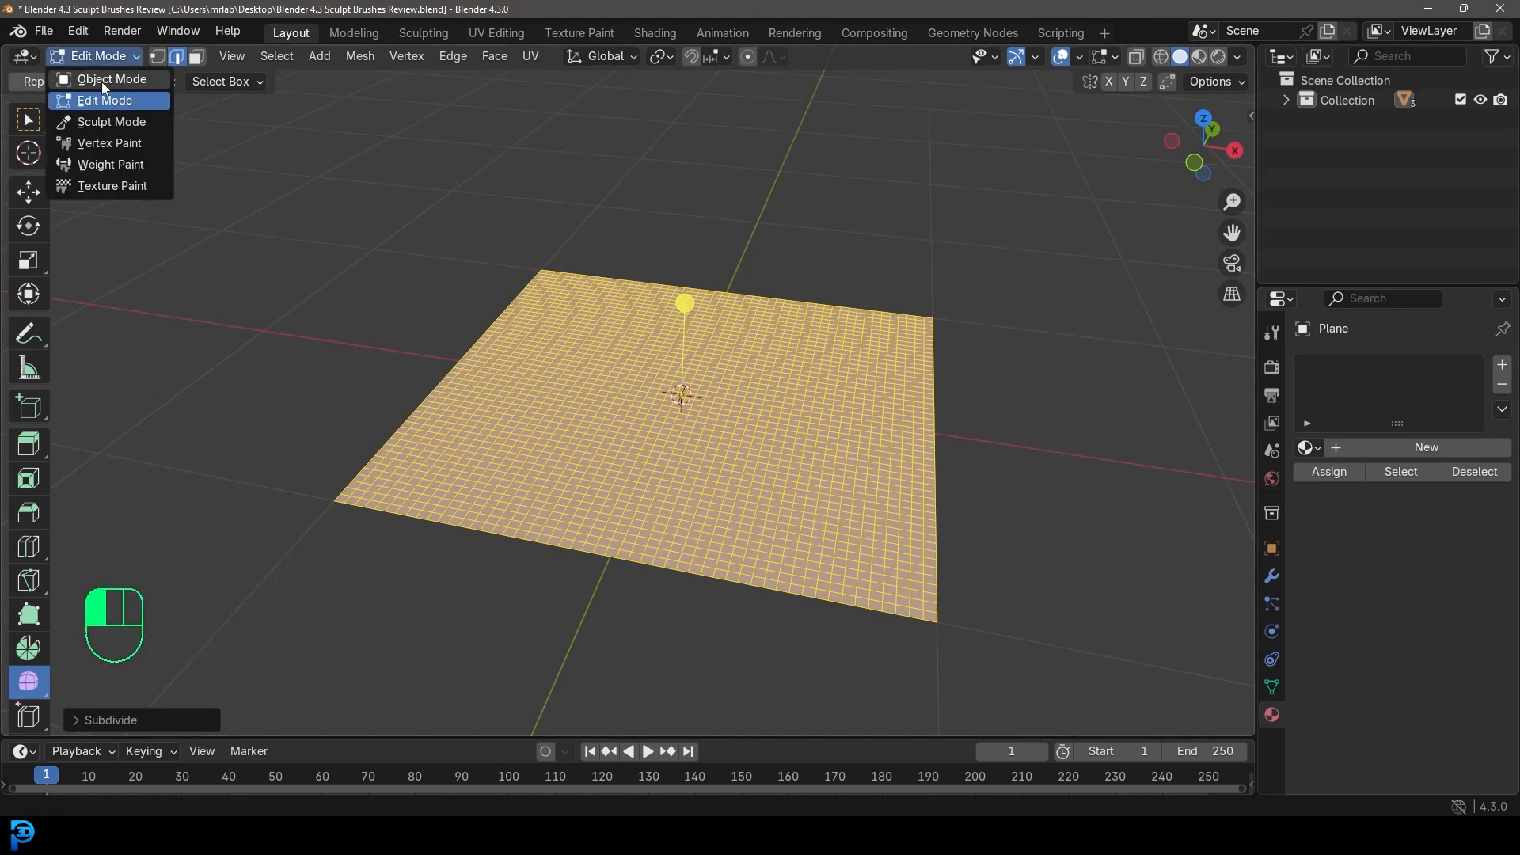
click(103, 80)
click(423, 33)
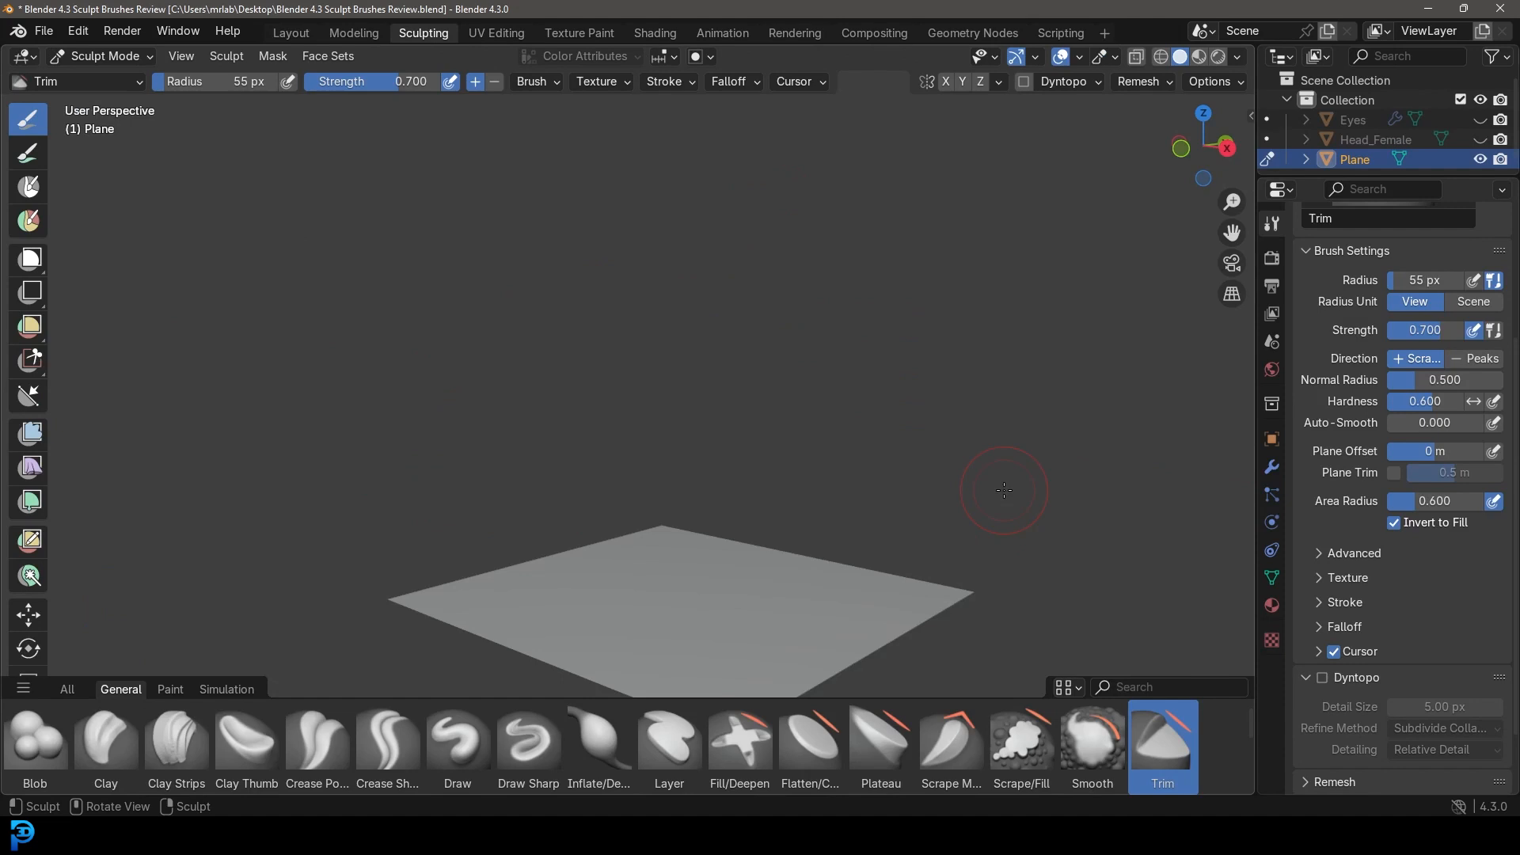
scroll(791, 515, down, 3)
middle_drag(792, 515, 866, 563)
scroll(873, 528, up, 2)
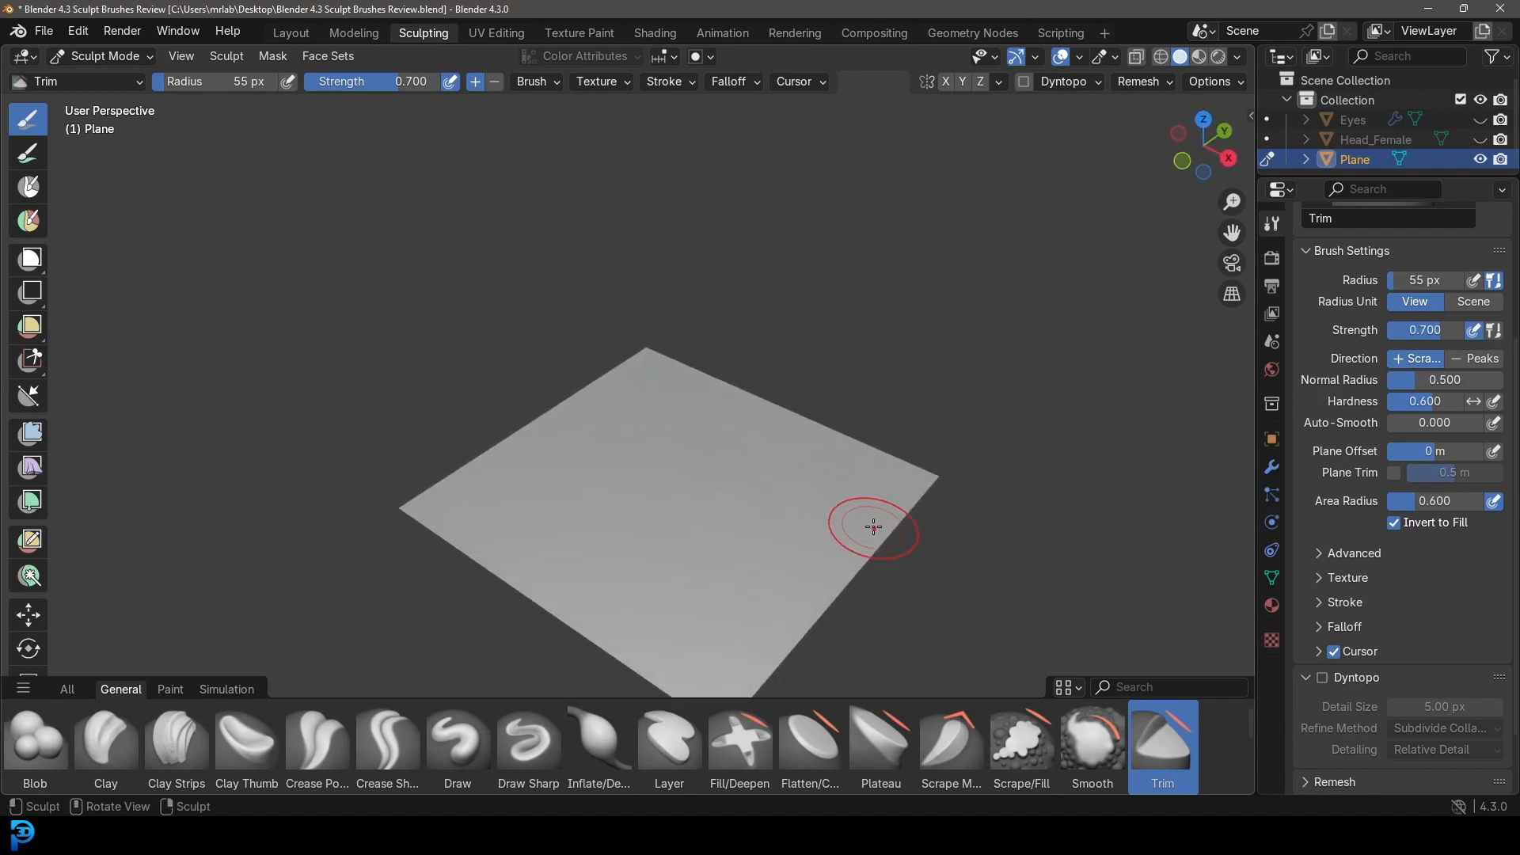
click(226, 690)
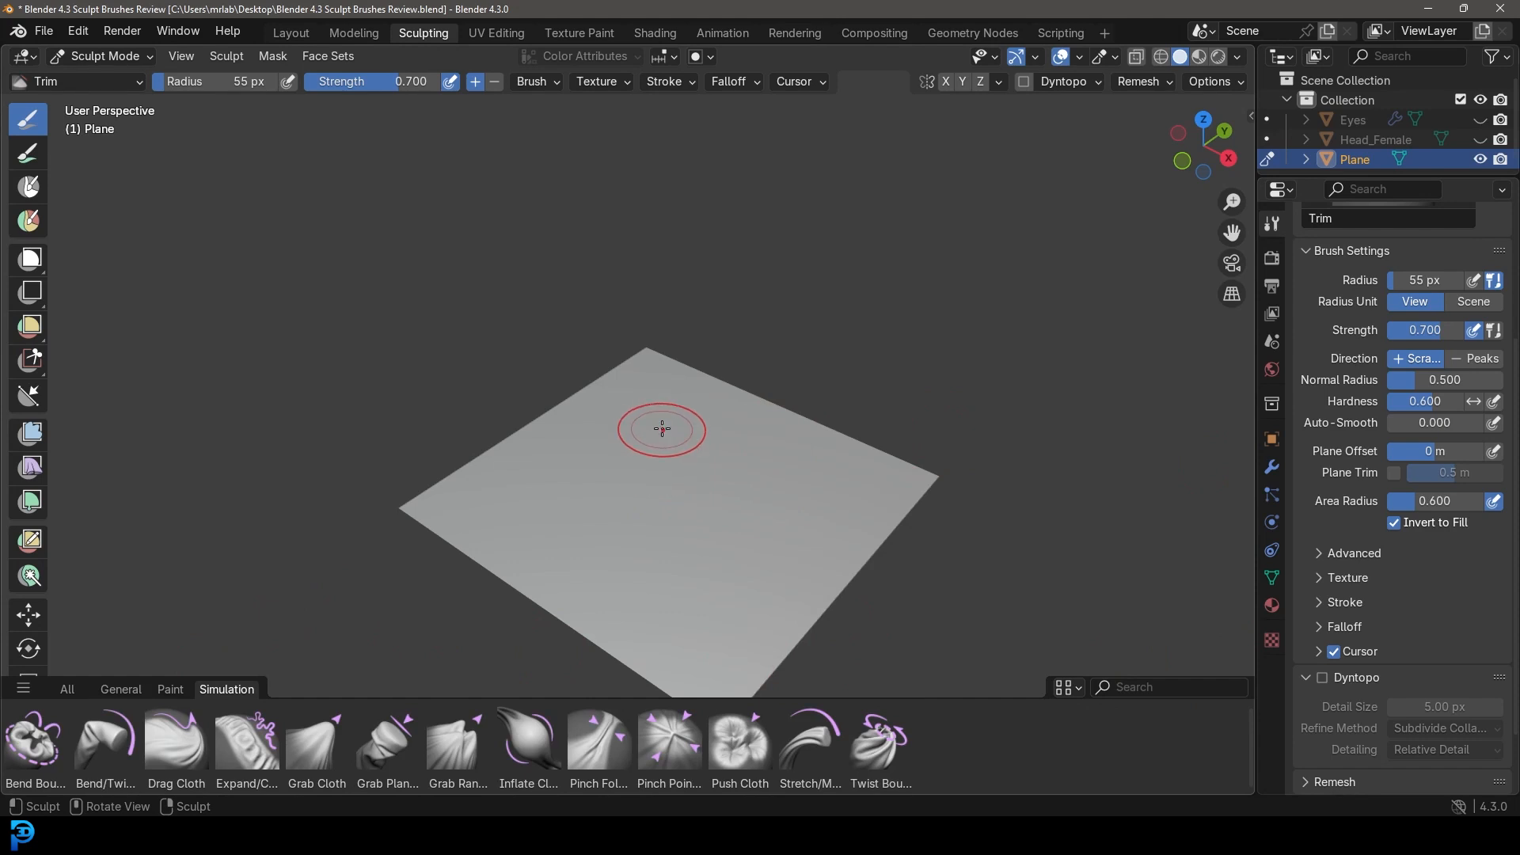
middle_drag(666, 401, 729, 533)
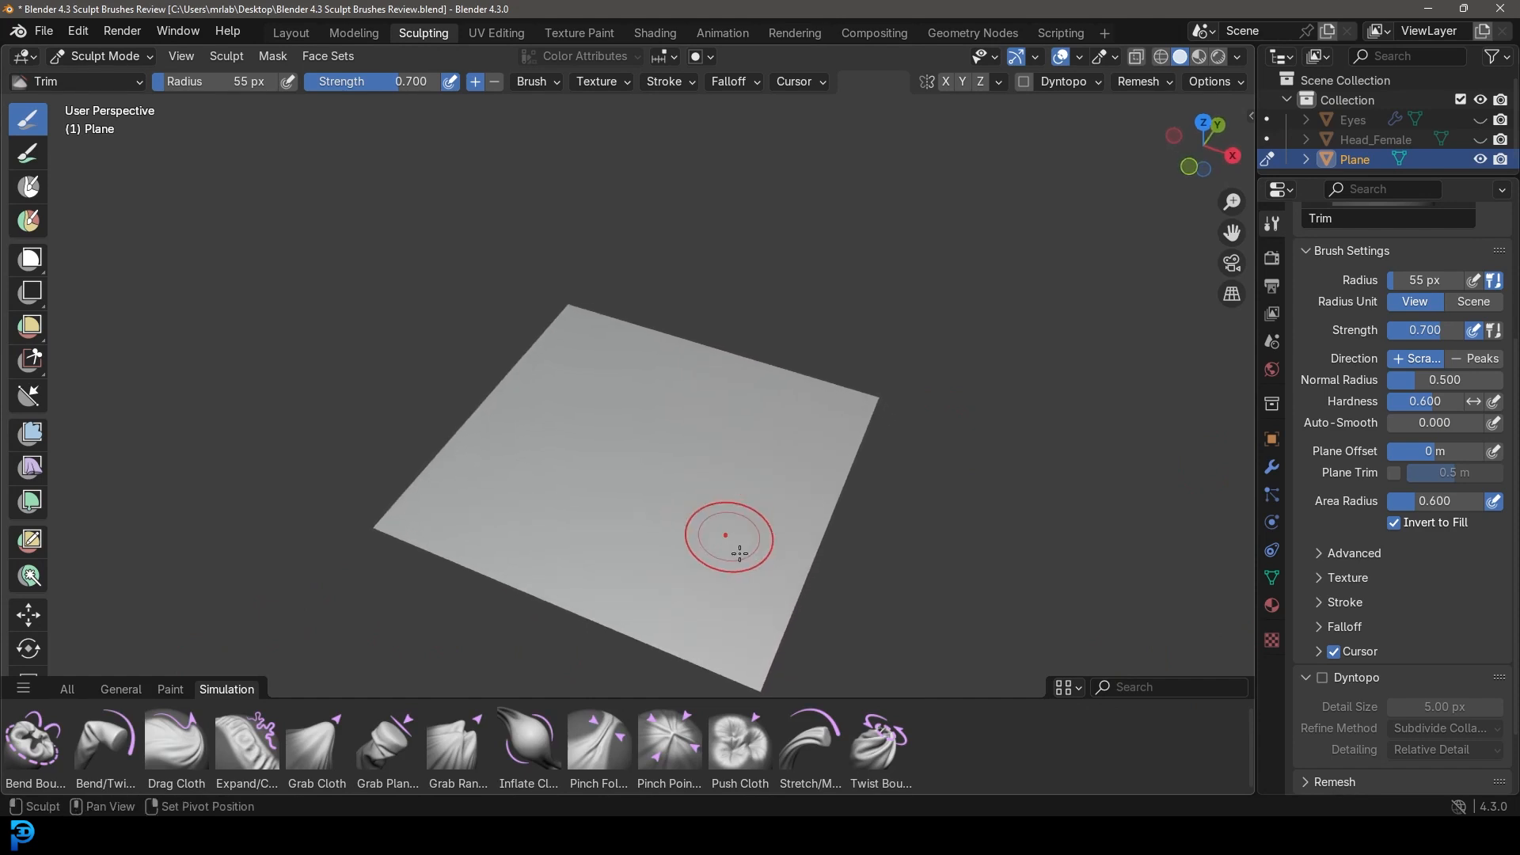
With the Twist Boundary Cloth brush, curl the plane's near edge downward.
click(871, 755)
middle_drag(675, 367, 665, 407)
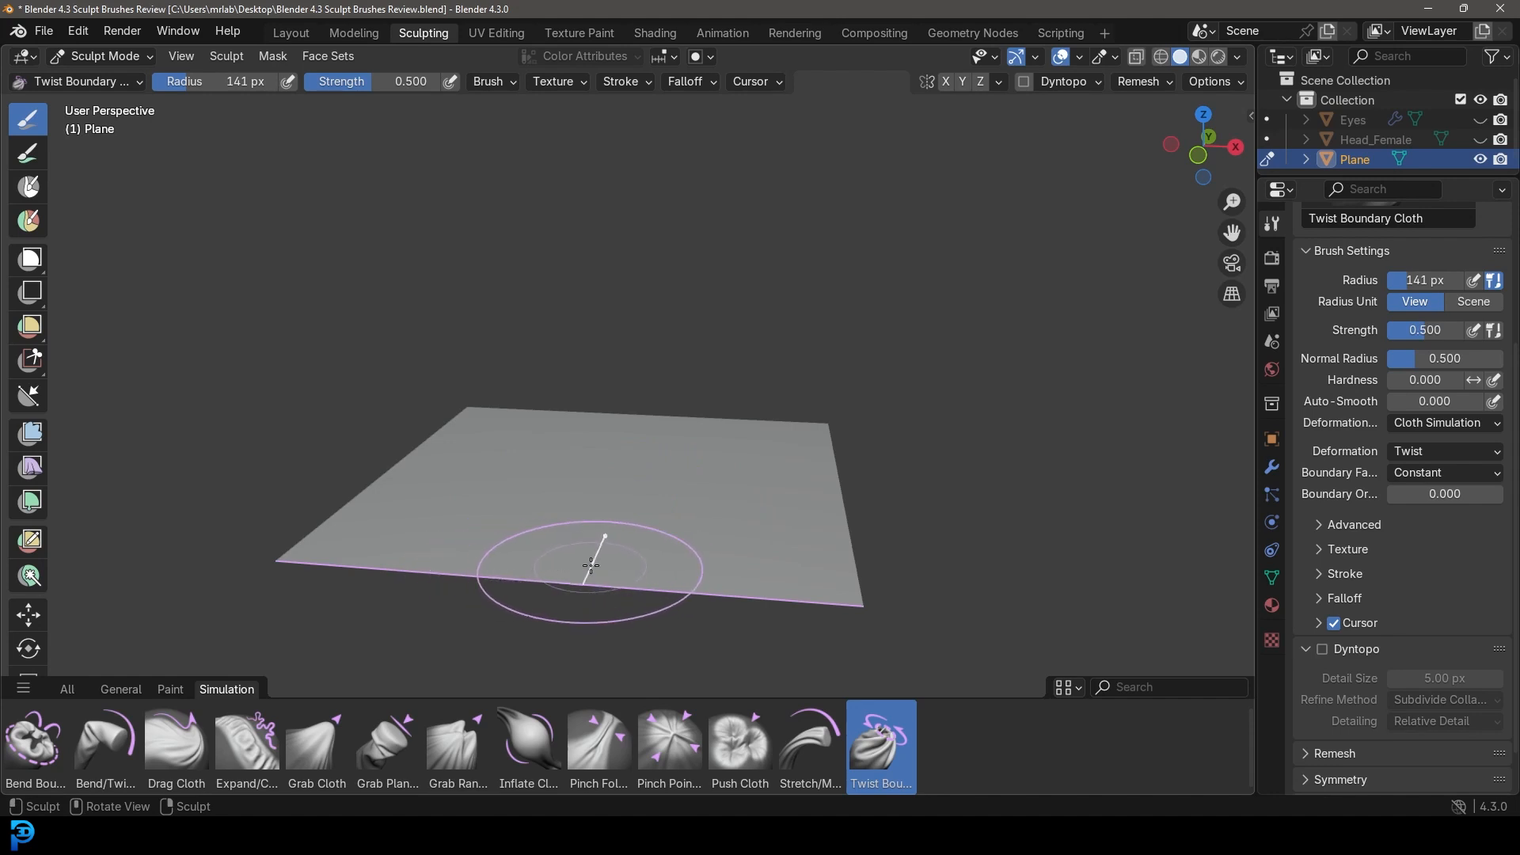
drag(591, 565, 577, 542)
mouse_move(520, 482)
mouse_down()
mouse_move(502, 430)
mouse_move(560, 677)
mouse_move(763, 540)
mouse_up()
middle_drag(763, 541, 792, 576)
scroll(525, 511, up, 3)
scroll(792, 577, down, 2)
mouse_move(792, 576)
shift+middle_down()
mouse_move(698, 500)
mouse_move(679, 507)
shift+middle_up()
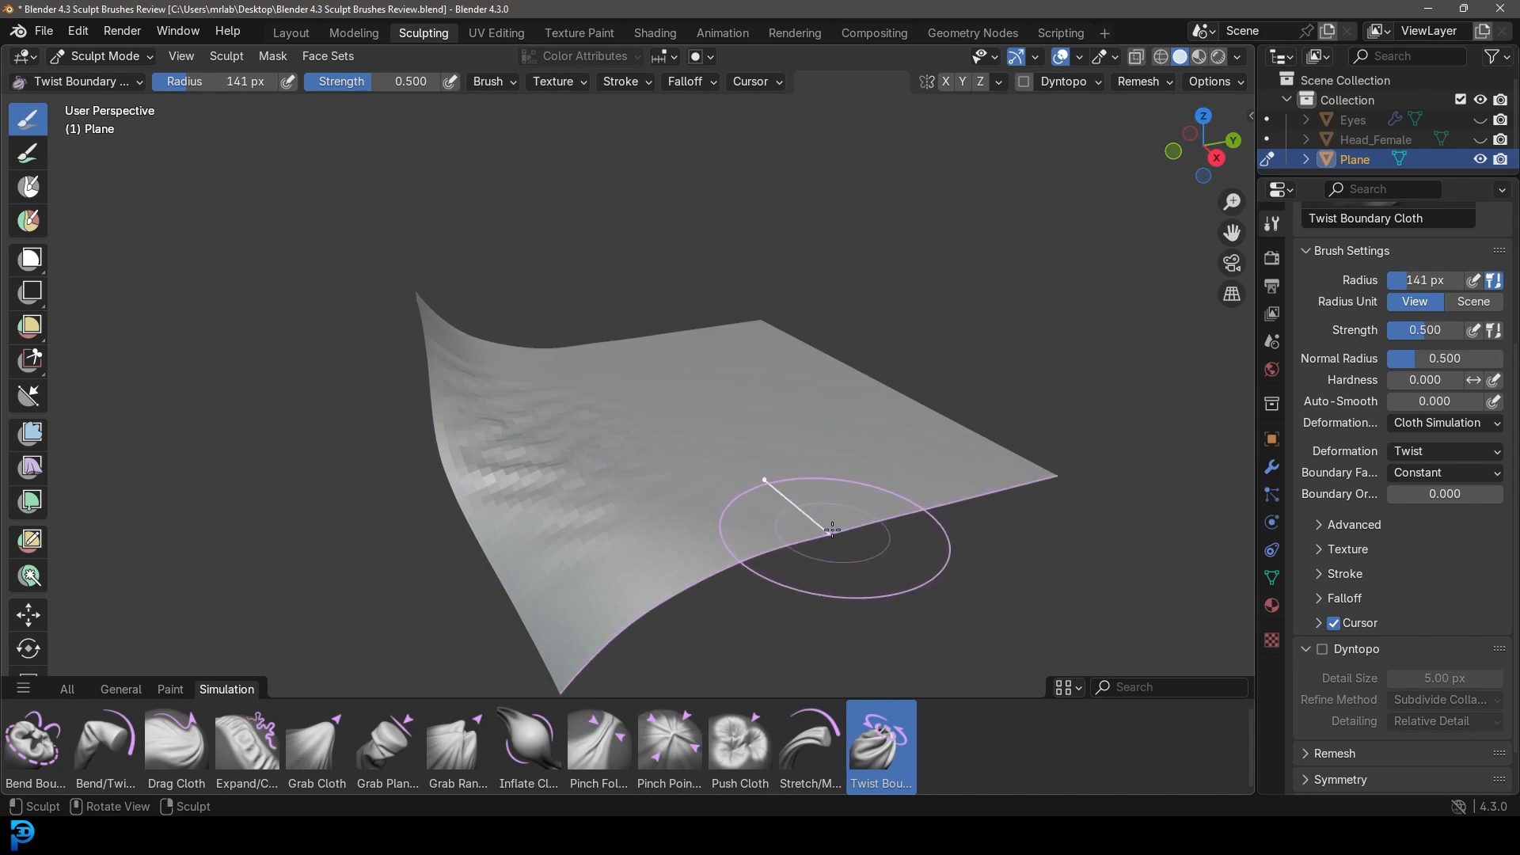
Twist the other edges into upward curls and folds, then choose the Grab Cloth brush.
mouse_move(832, 530)
mouse_down()
mouse_move(773, 441)
mouse_move(1028, 511)
mouse_up()
middle_drag(1028, 511, 986, 510)
mouse_move(516, 514)
middle_down()
mouse_move(574, 508)
mouse_move(577, 468)
middle_up()
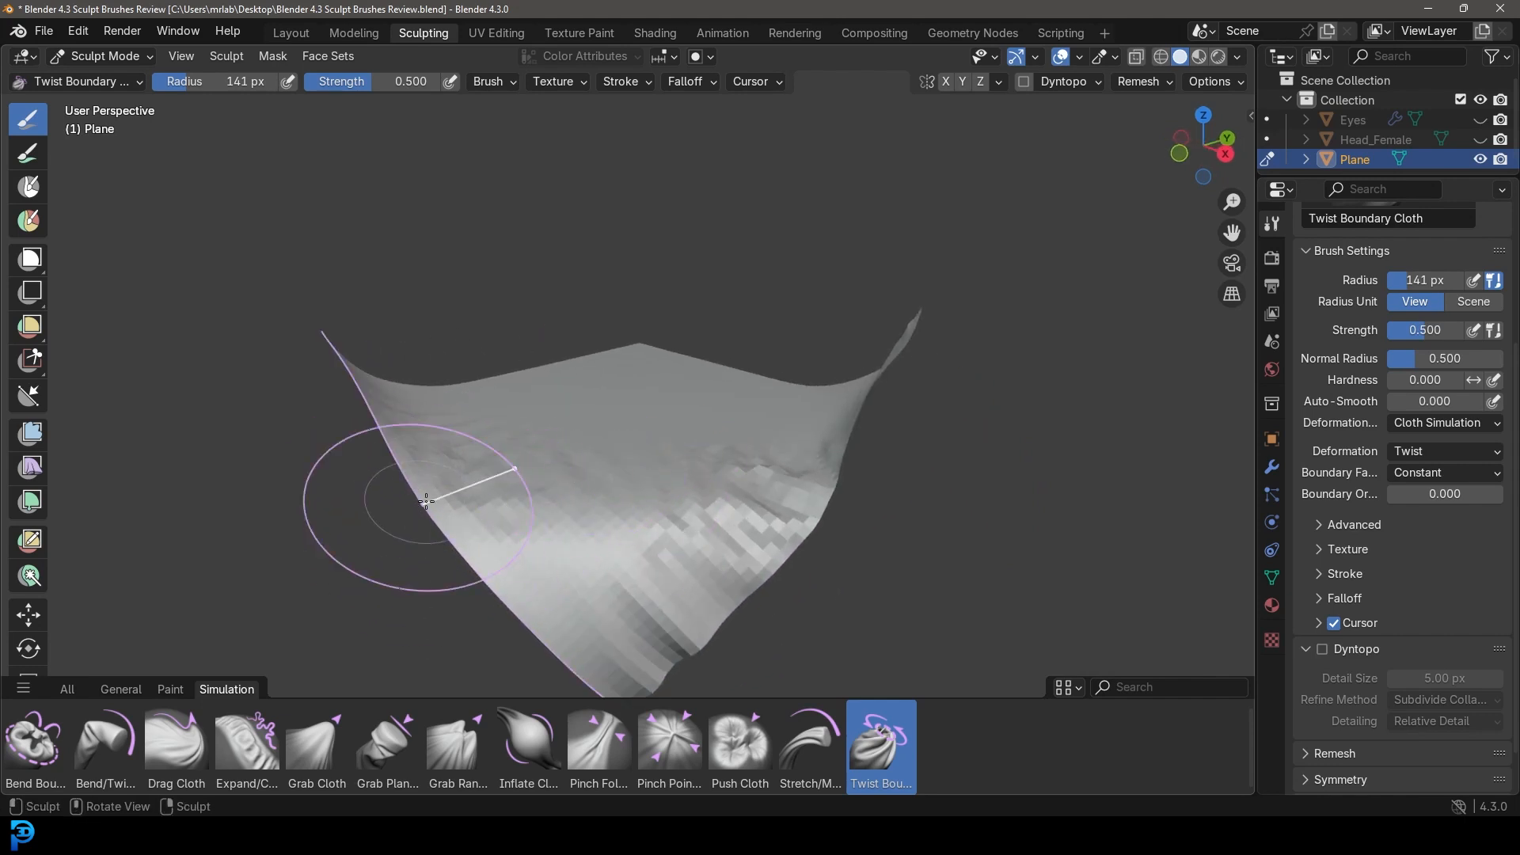
mouse_move(441, 526)
middle_down()
mouse_move(507, 522)
mouse_move(475, 443)
middle_up()
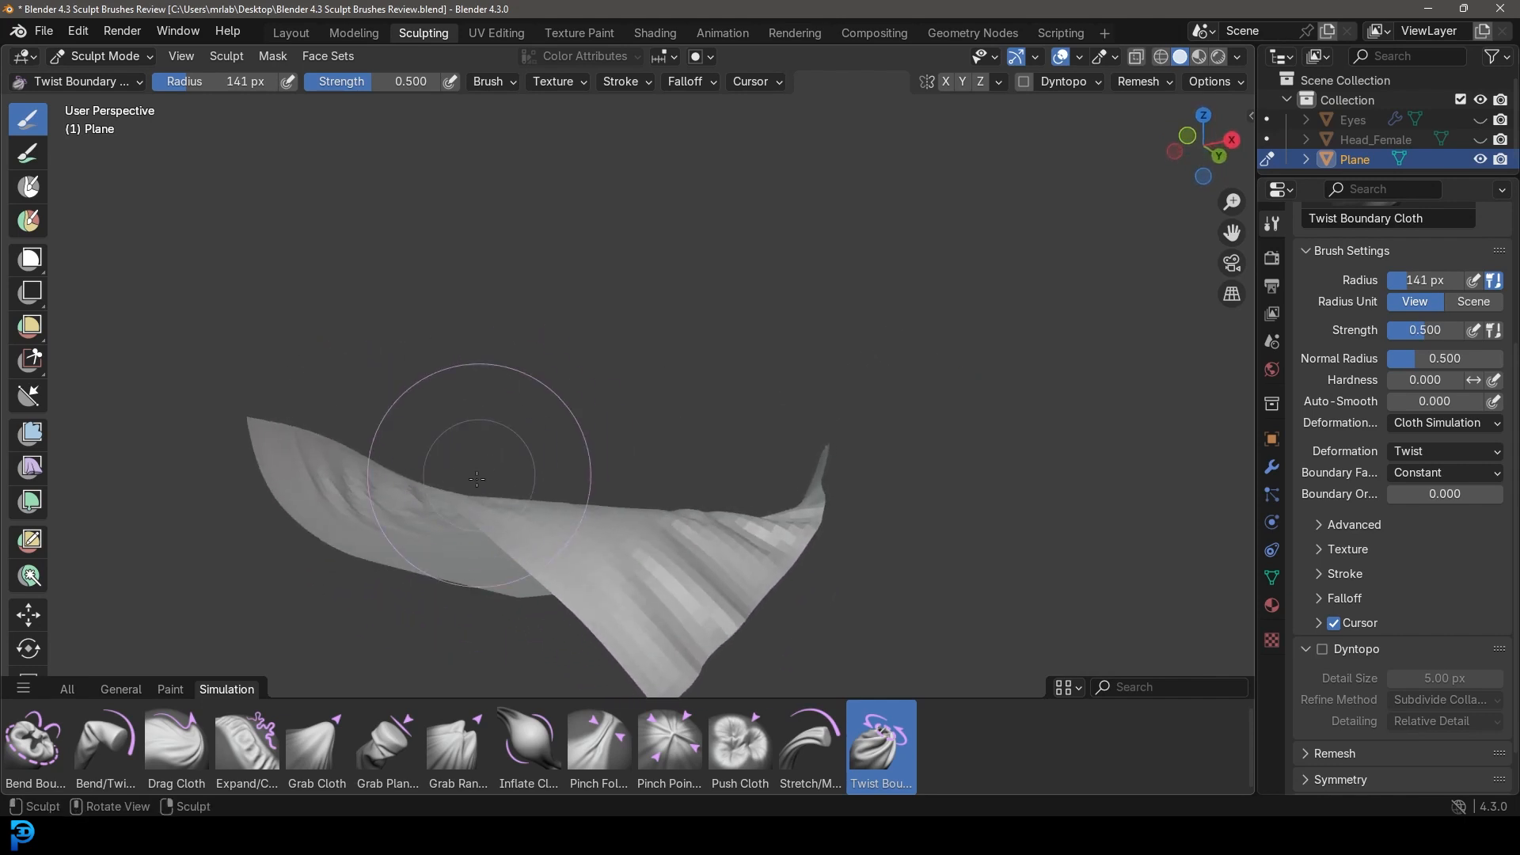
mouse_move(471, 501)
mouse_down()
mouse_move(605, 432)
mouse_move(553, 363)
mouse_up()
mouse_move(553, 363)
middle_down()
mouse_move(512, 552)
mouse_move(586, 576)
middle_up()
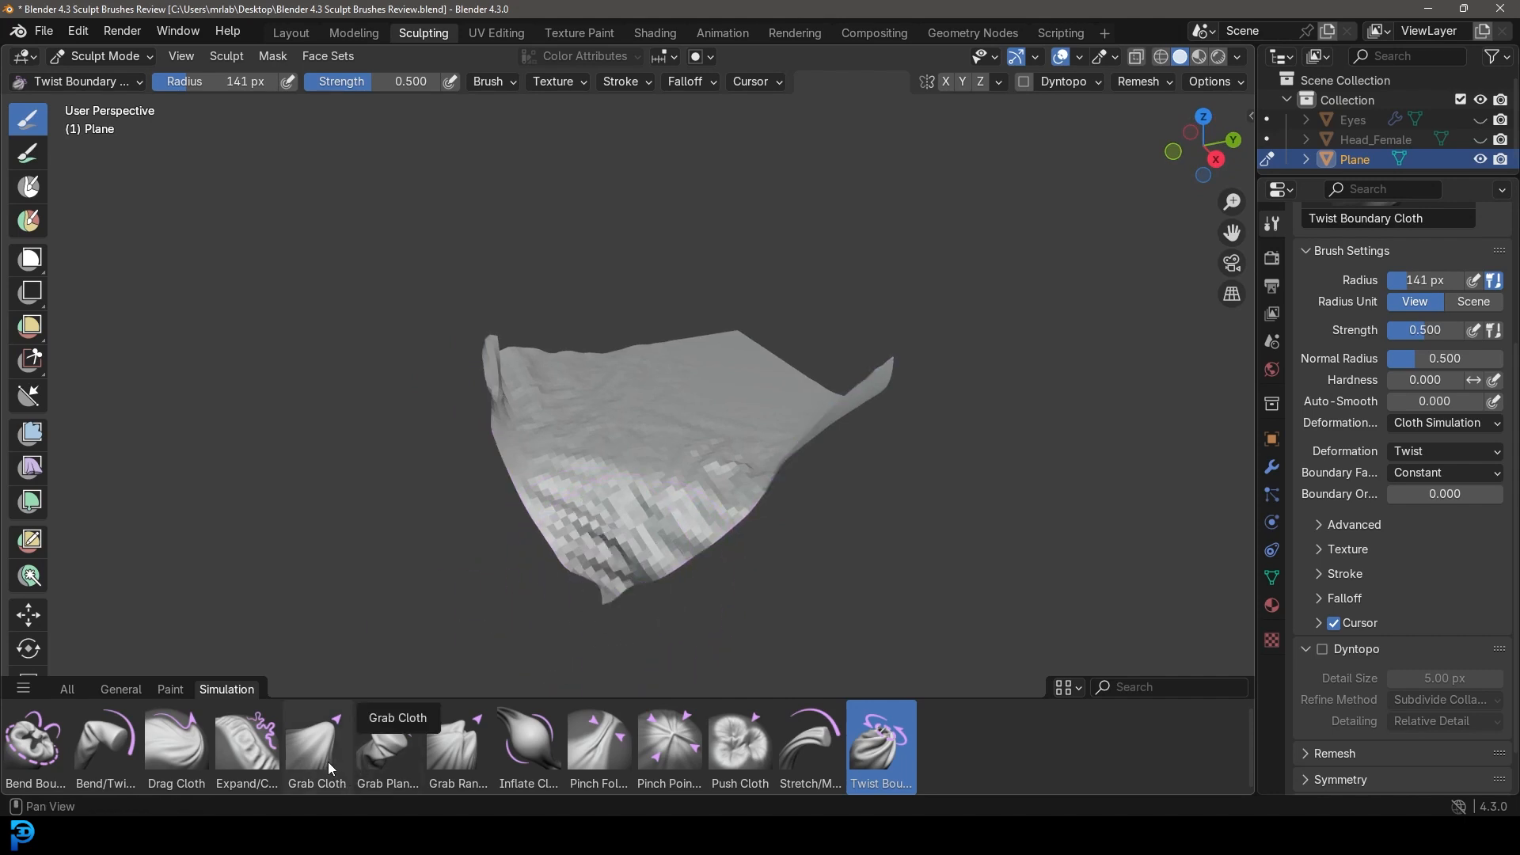
click(316, 744)
middle_drag(898, 372, 747, 438)
Reduce the Grab Cloth brush radius to 56 px.
scroll(746, 437, up, 1)
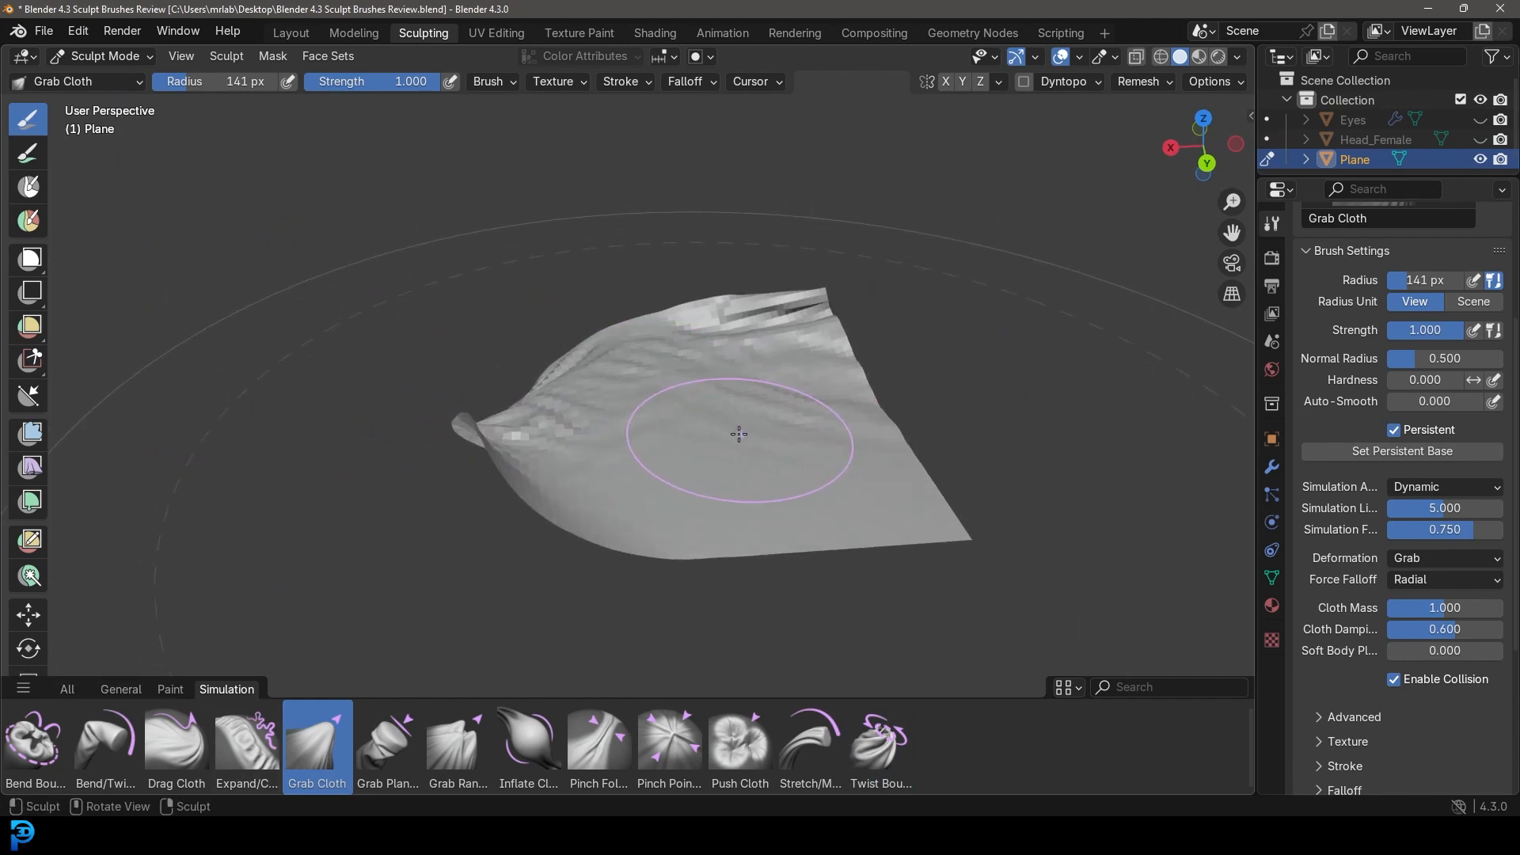
key(f)
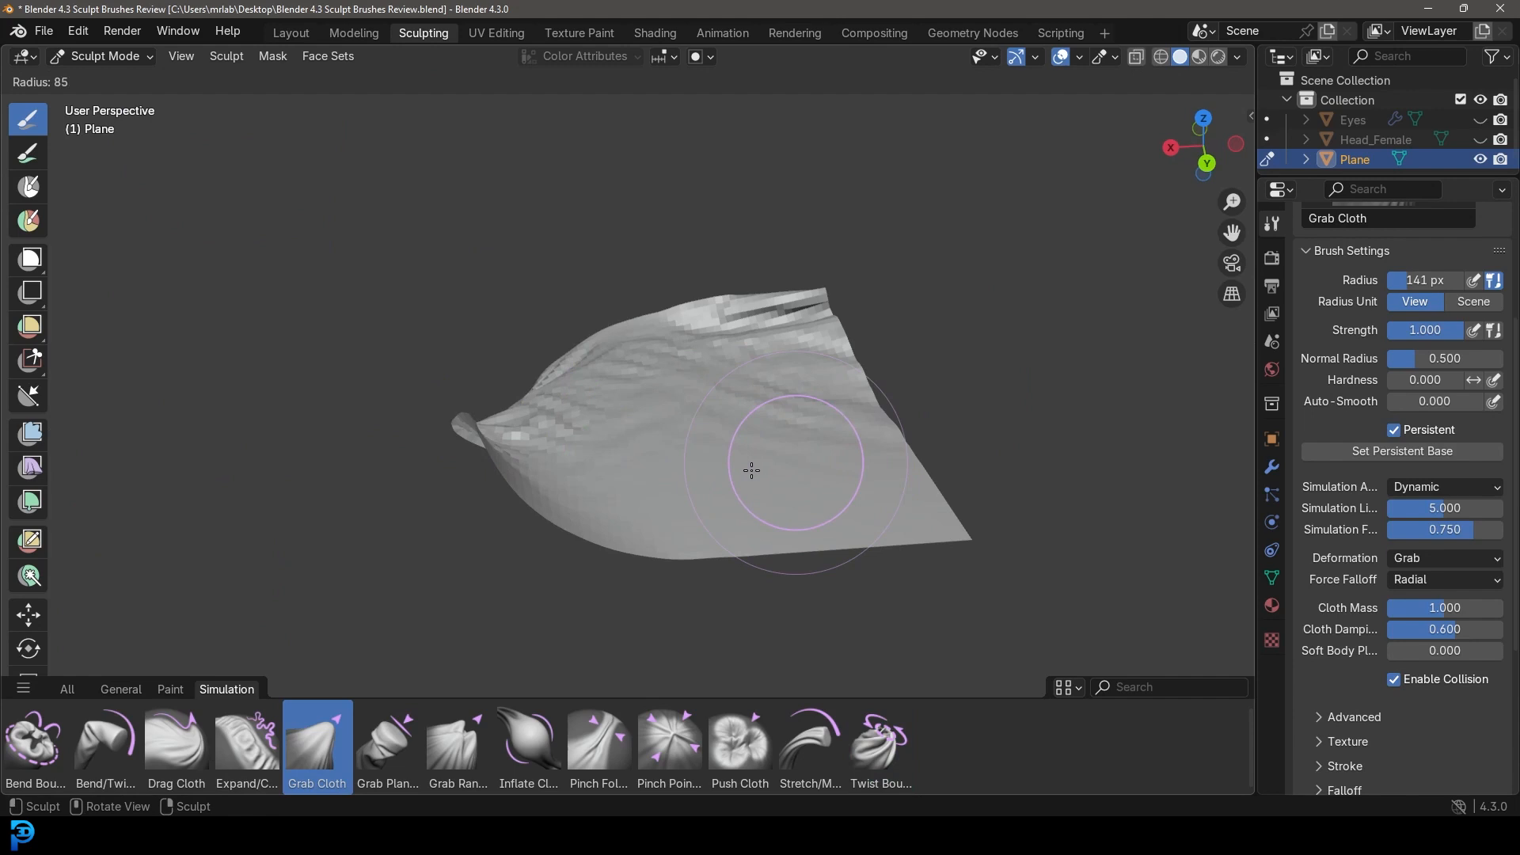
click(702, 443)
Pull the middle of the sheet up into a tall tented peak and orbit around it.
middle_drag(715, 421, 684, 404)
drag(701, 429, 703, 415)
mouse_move(717, 281)
mouse_down()
mouse_move(741, 134)
mouse_move(792, 39)
mouse_up()
middle_drag(903, 147, 724, 135)
scroll(427, 428, up, 5)
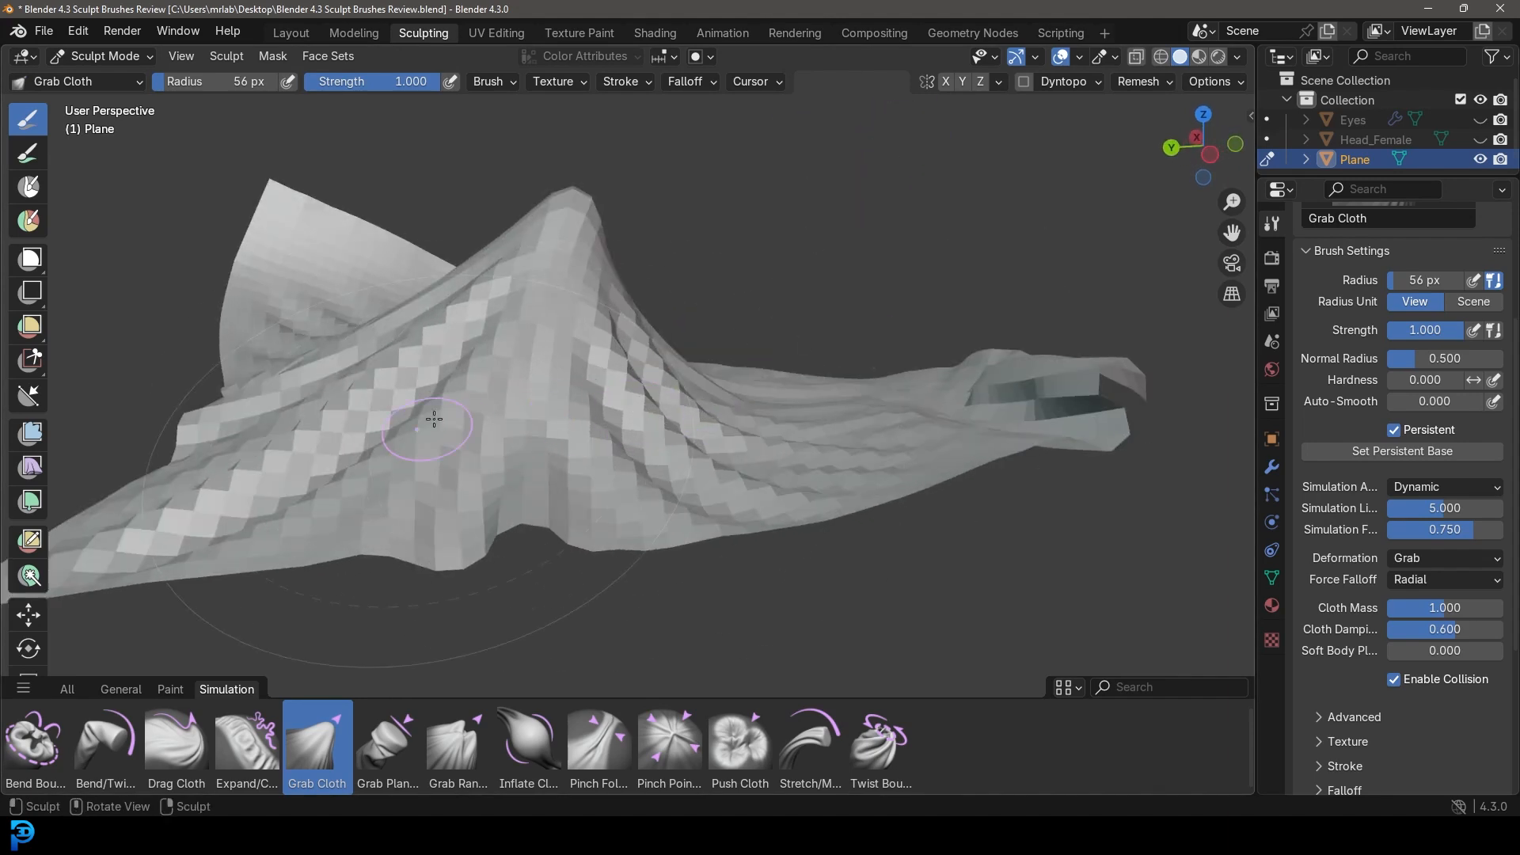
middle_drag(572, 138, 701, 323)
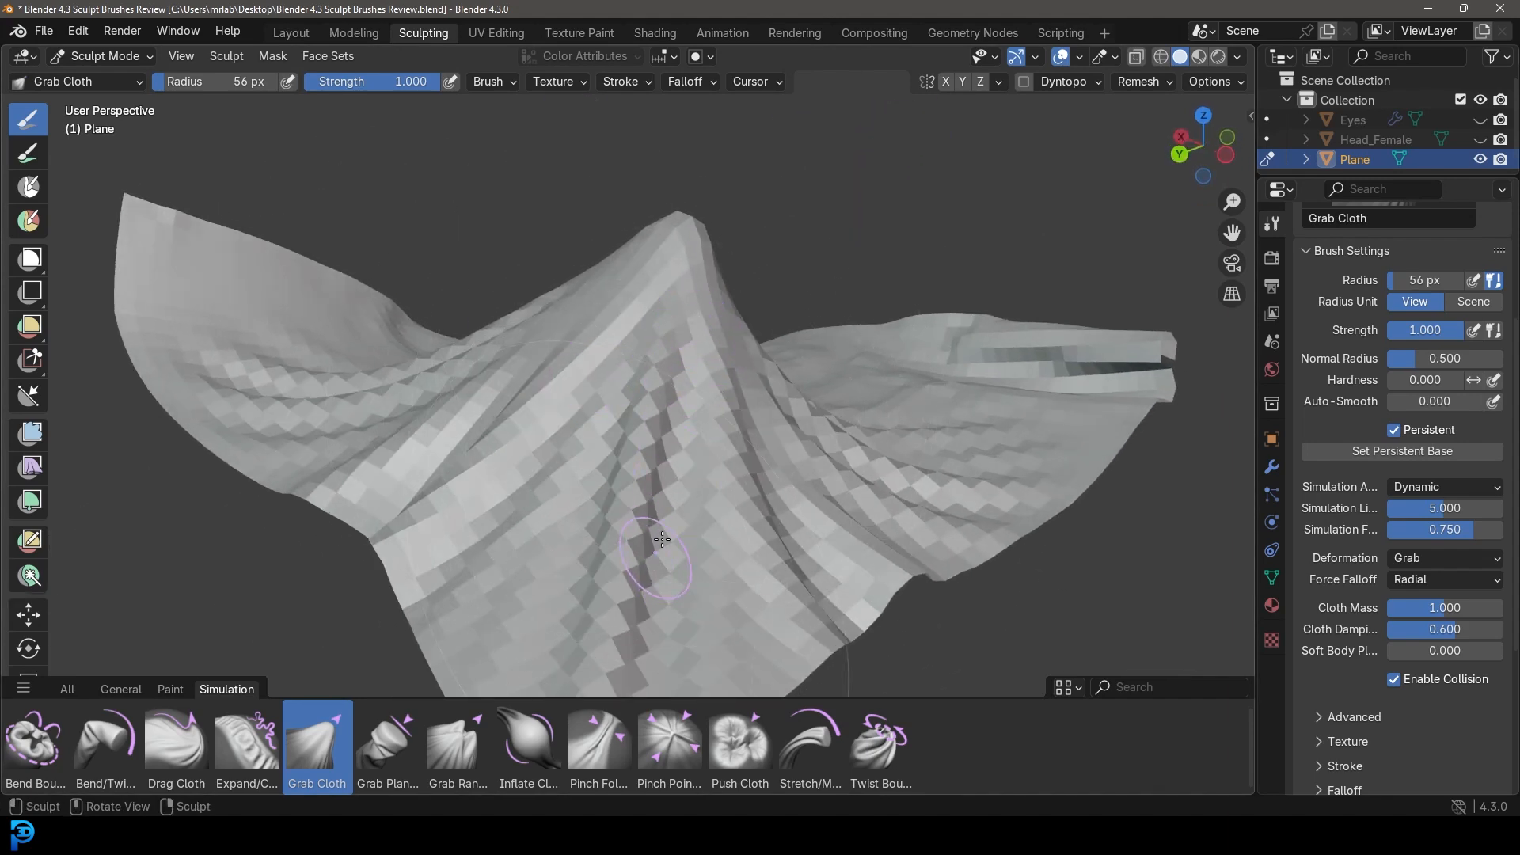
middle_drag(641, 566, 526, 499)
middle_drag(588, 582, 752, 499)
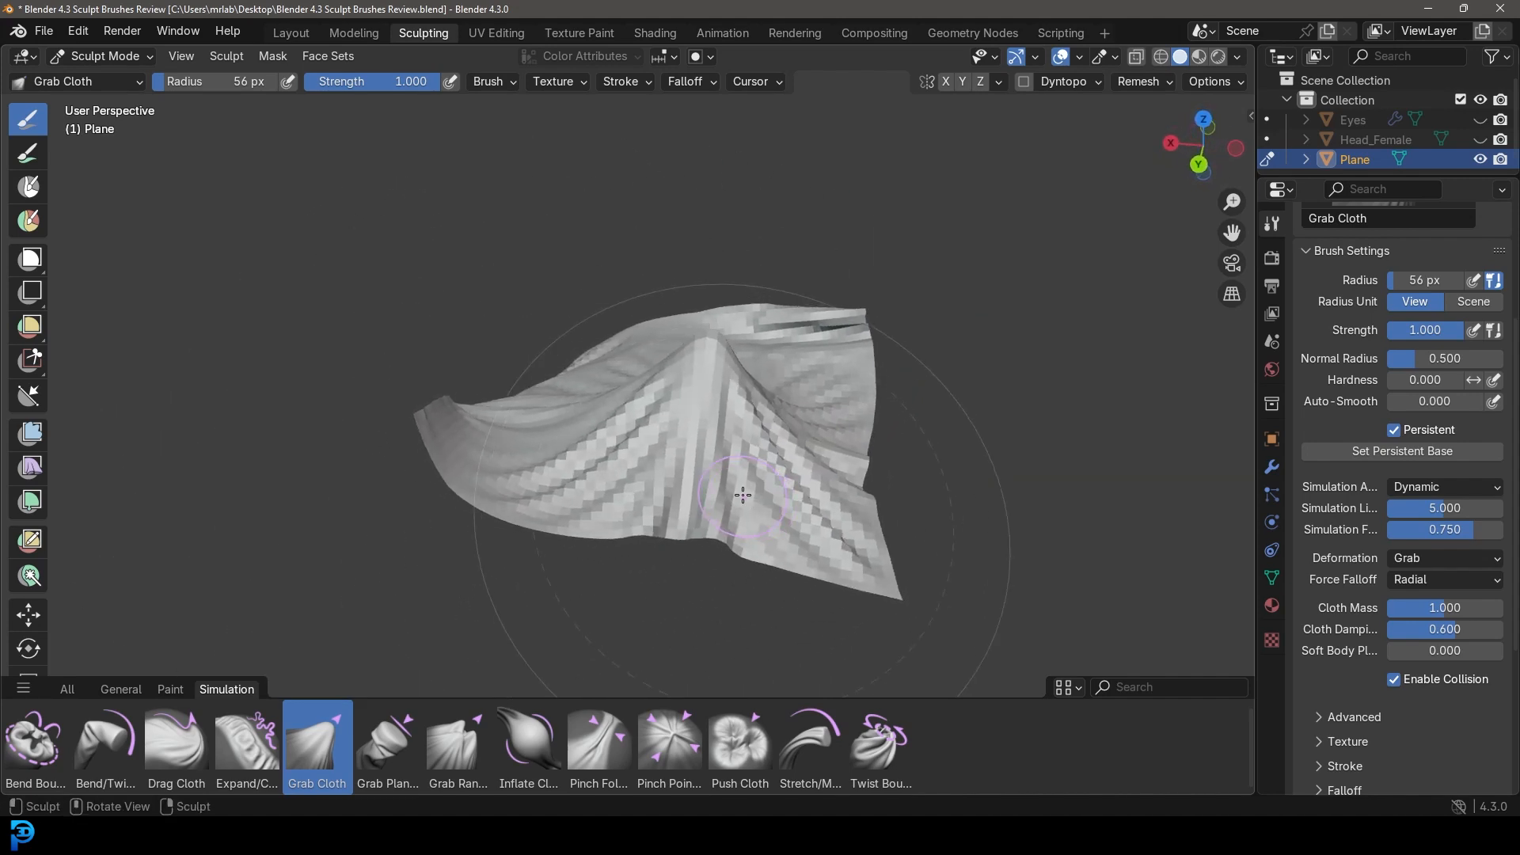
Inflate the cloth to the right of the ridge with the Inflate Cloth brush.
click(537, 761)
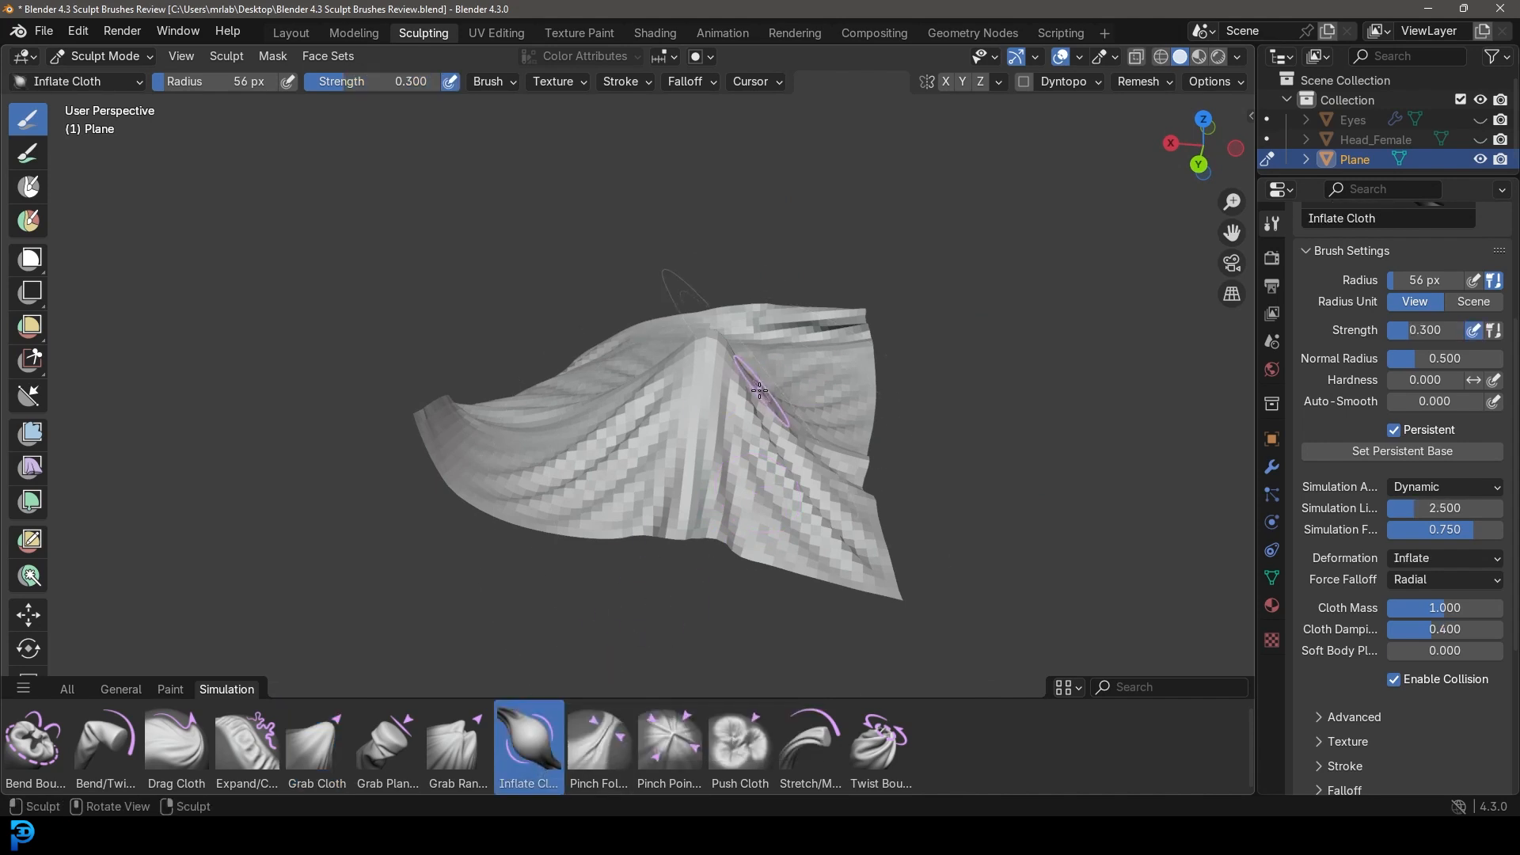
mouse_move(712, 396)
middle_down()
mouse_move(701, 352)
mouse_move(638, 380)
middle_up()
scroll(702, 384, up, 4)
mouse_move(774, 470)
mouse_down()
mouse_move(791, 424)
mouse_move(821, 463)
mouse_move(752, 399)
mouse_up()
scroll(831, 475, down, 3)
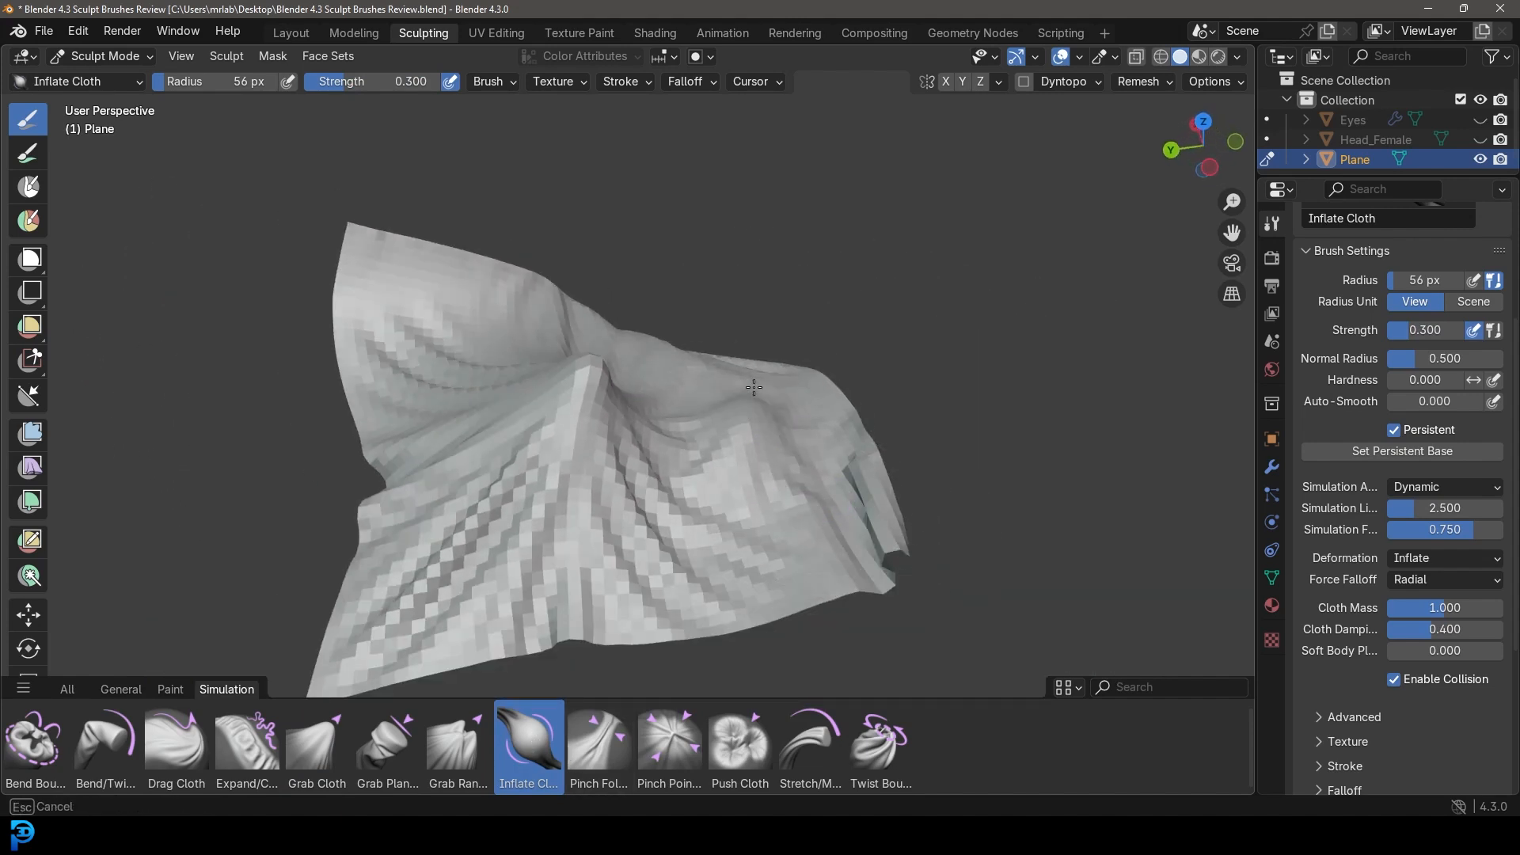
drag(716, 519, 760, 371)
mouse_move(746, 485)
middle_down()
mouse_move(556, 497)
mouse_move(639, 481)
middle_up()
Raise the brush radius to 73 px and inflate the cloth up its right side.
key(f)
click(675, 506)
mouse_move(633, 507)
mouse_down()
mouse_move(692, 419)
mouse_move(712, 236)
mouse_up()
scroll(681, 462, down, 2)
middle_drag(681, 471, 760, 472)
scroll(761, 472, up, 2)
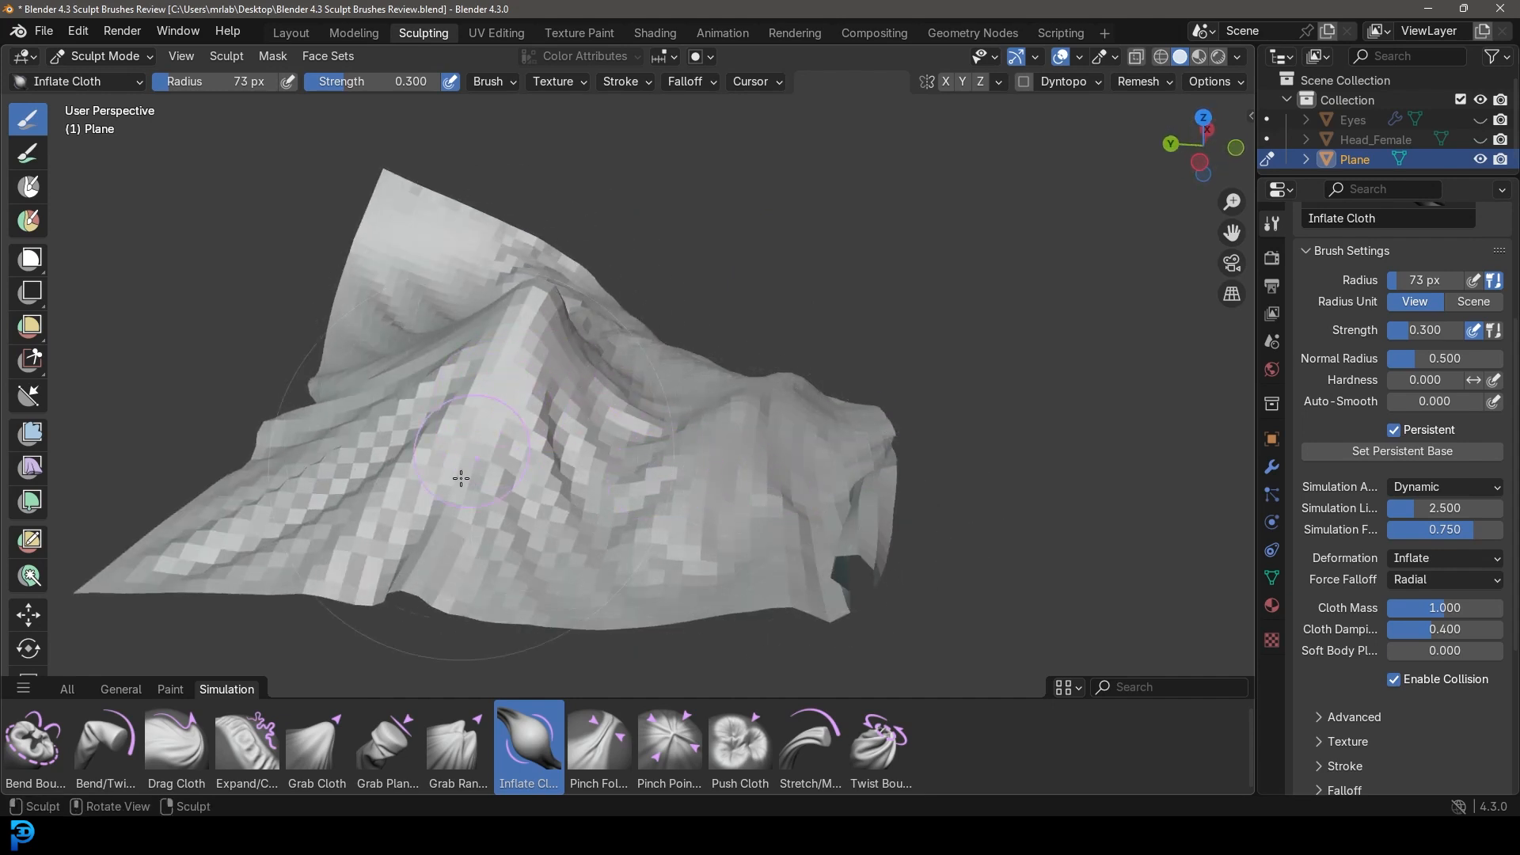
middle_drag(593, 551, 693, 542)
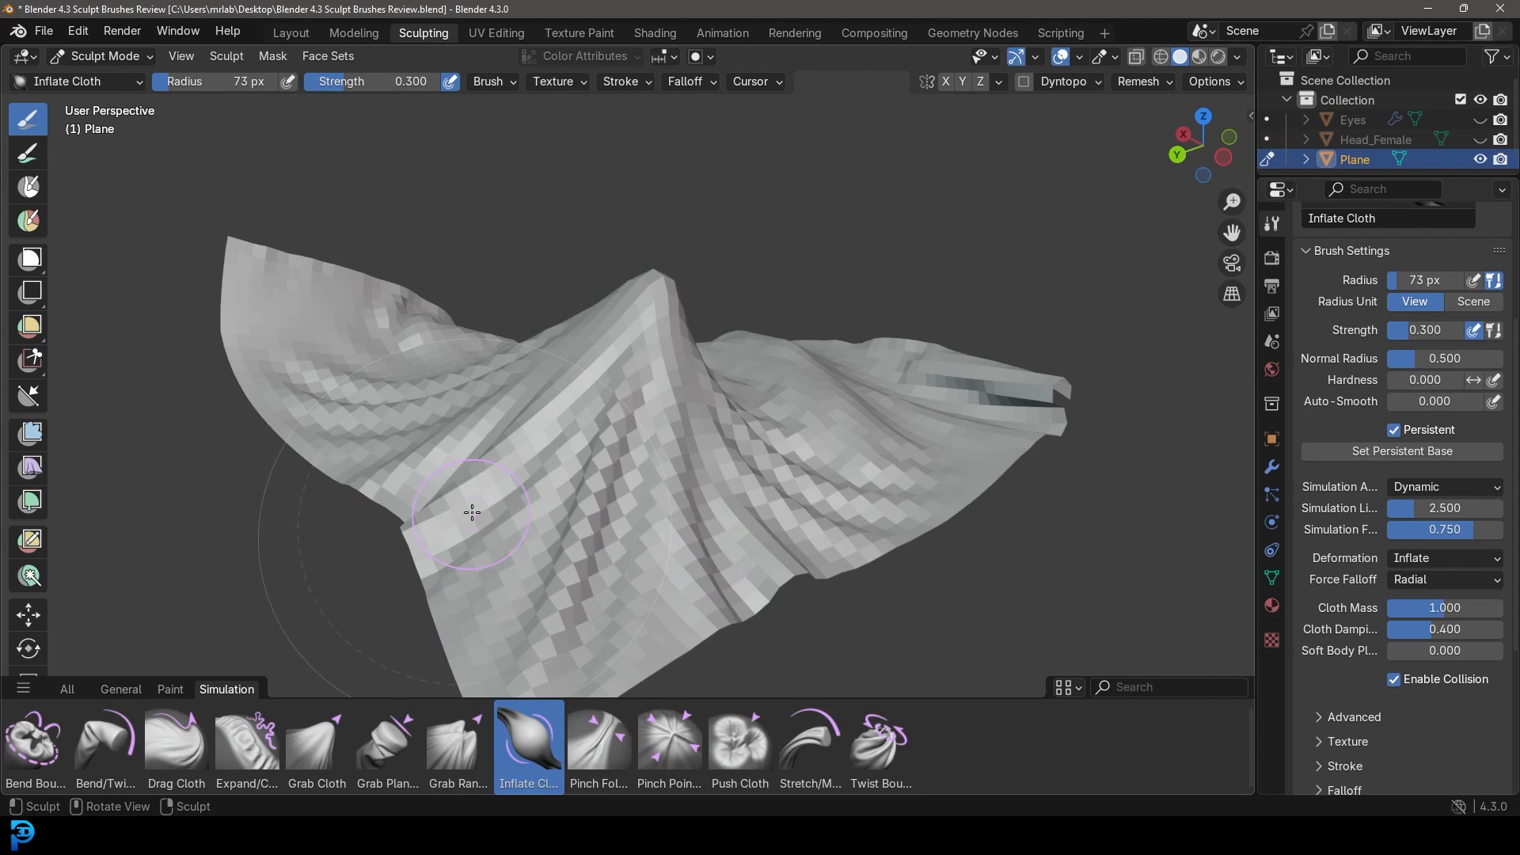
mouse_move(507, 522)
middle_down()
mouse_move(559, 467)
mouse_move(539, 491)
middle_up()
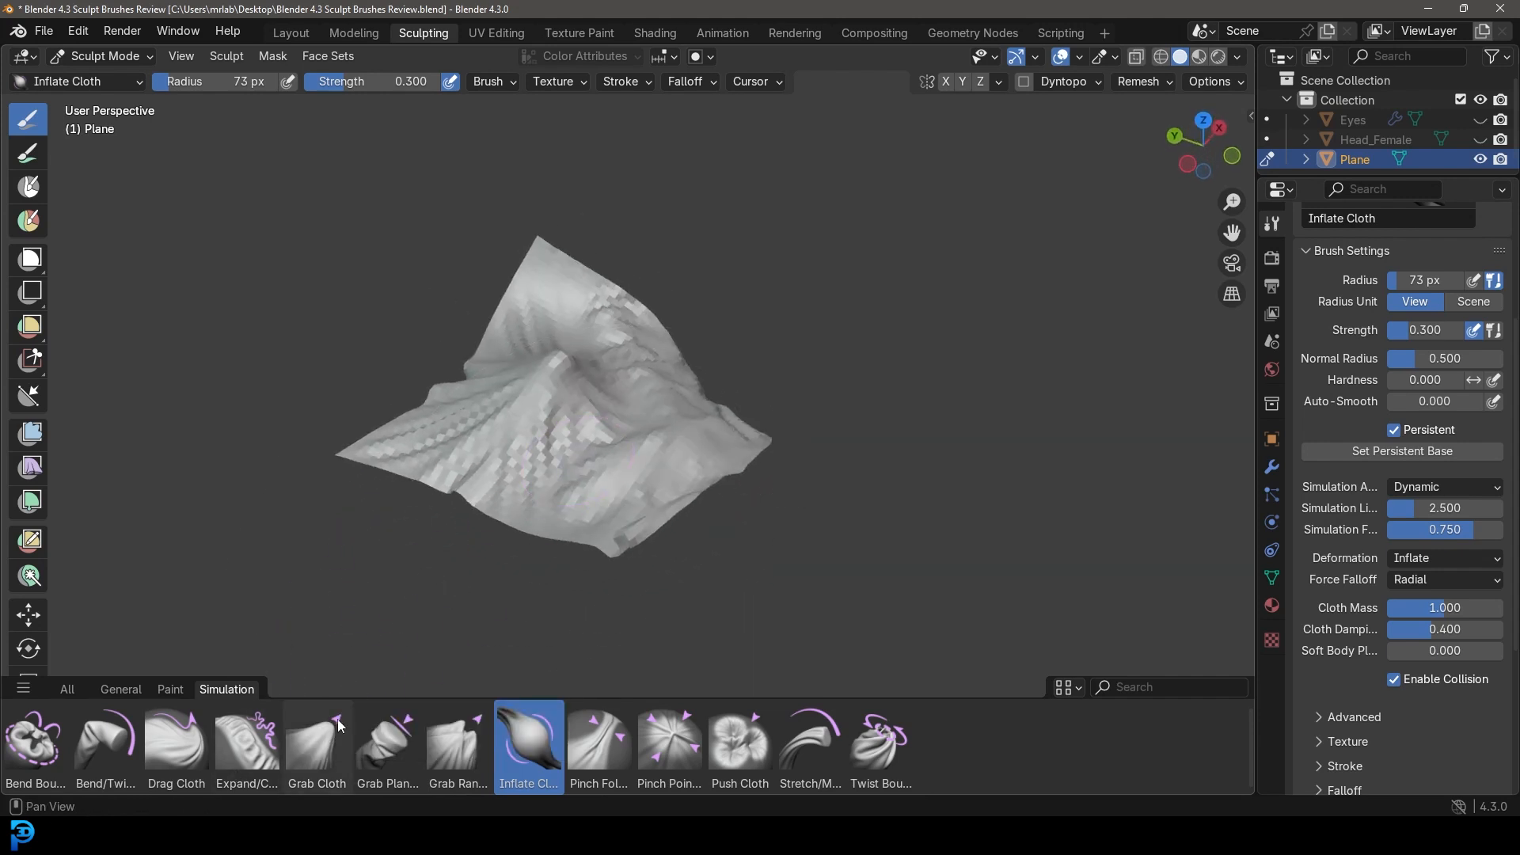
Switch to the Drag Cloth brush.
click(173, 754)
middle_drag(475, 546, 445, 546)
scroll(546, 459, up, 3)
Set the Drag Cloth radius to 137 px and pull the lower-right and top corners outward.
drag(591, 393, 726, 303)
key(f)
click(730, 428)
drag(711, 500, 807, 281)
mouse_move(626, 237)
mouse_down()
mouse_move(692, 145)
mouse_move(702, 184)
mouse_up()
Pull the cloth's left side up-left, reshape it once more, and return to Layout.
middle_drag(647, 348, 508, 342)
middle_drag(380, 323, 337, 400)
mouse_move(392, 467)
mouse_down()
mouse_move(262, 314)
mouse_move(186, 283)
mouse_up()
scroll(540, 279, down, 4)
middle_drag(590, 380, 722, 326)
scroll(728, 334, up, 1)
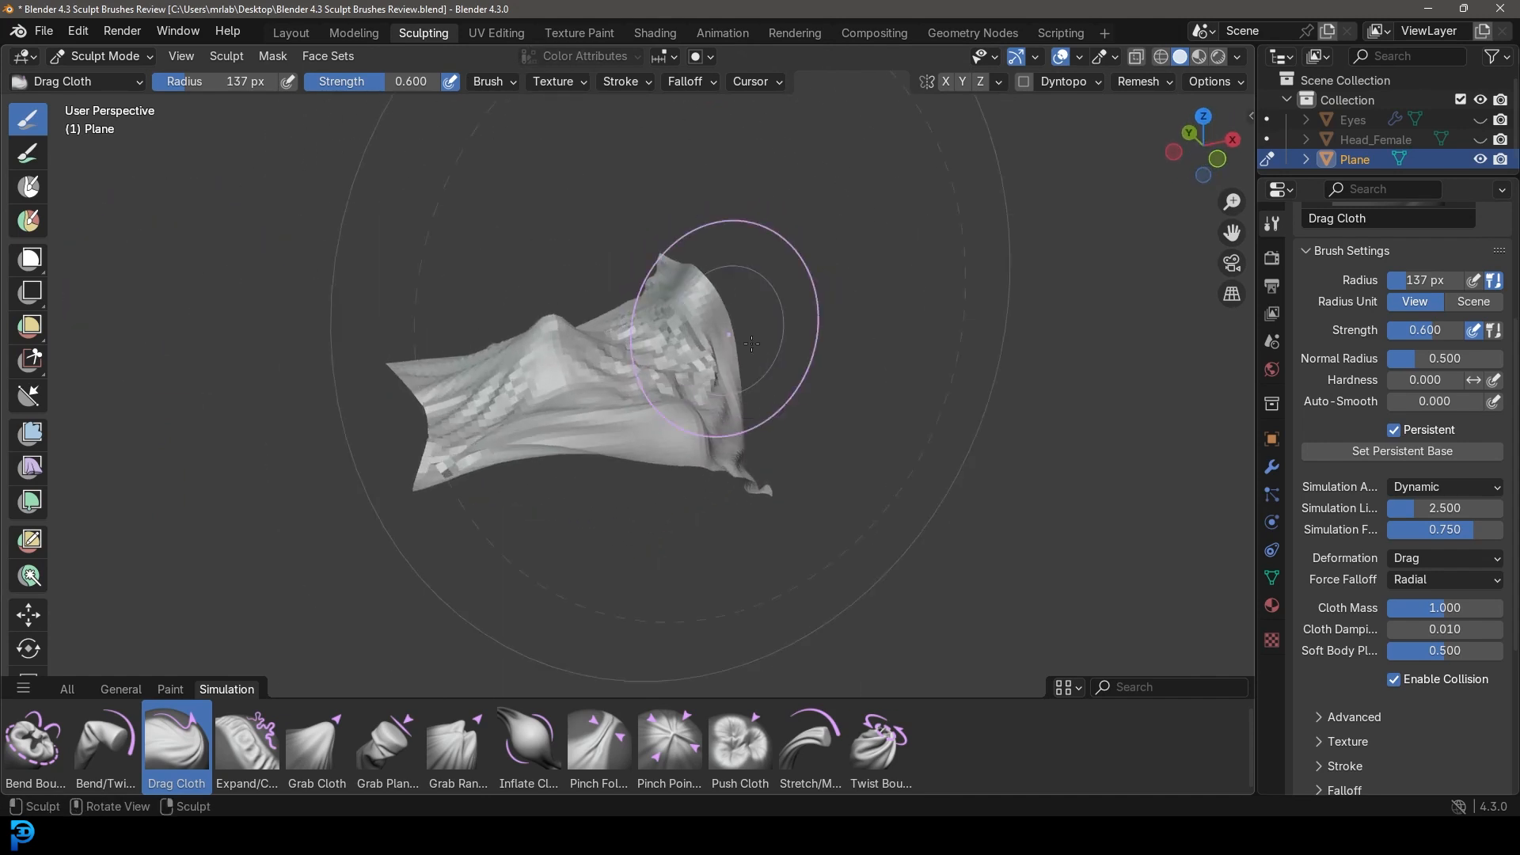
middle_drag(665, 511, 701, 516)
scroll(701, 516, up, 2)
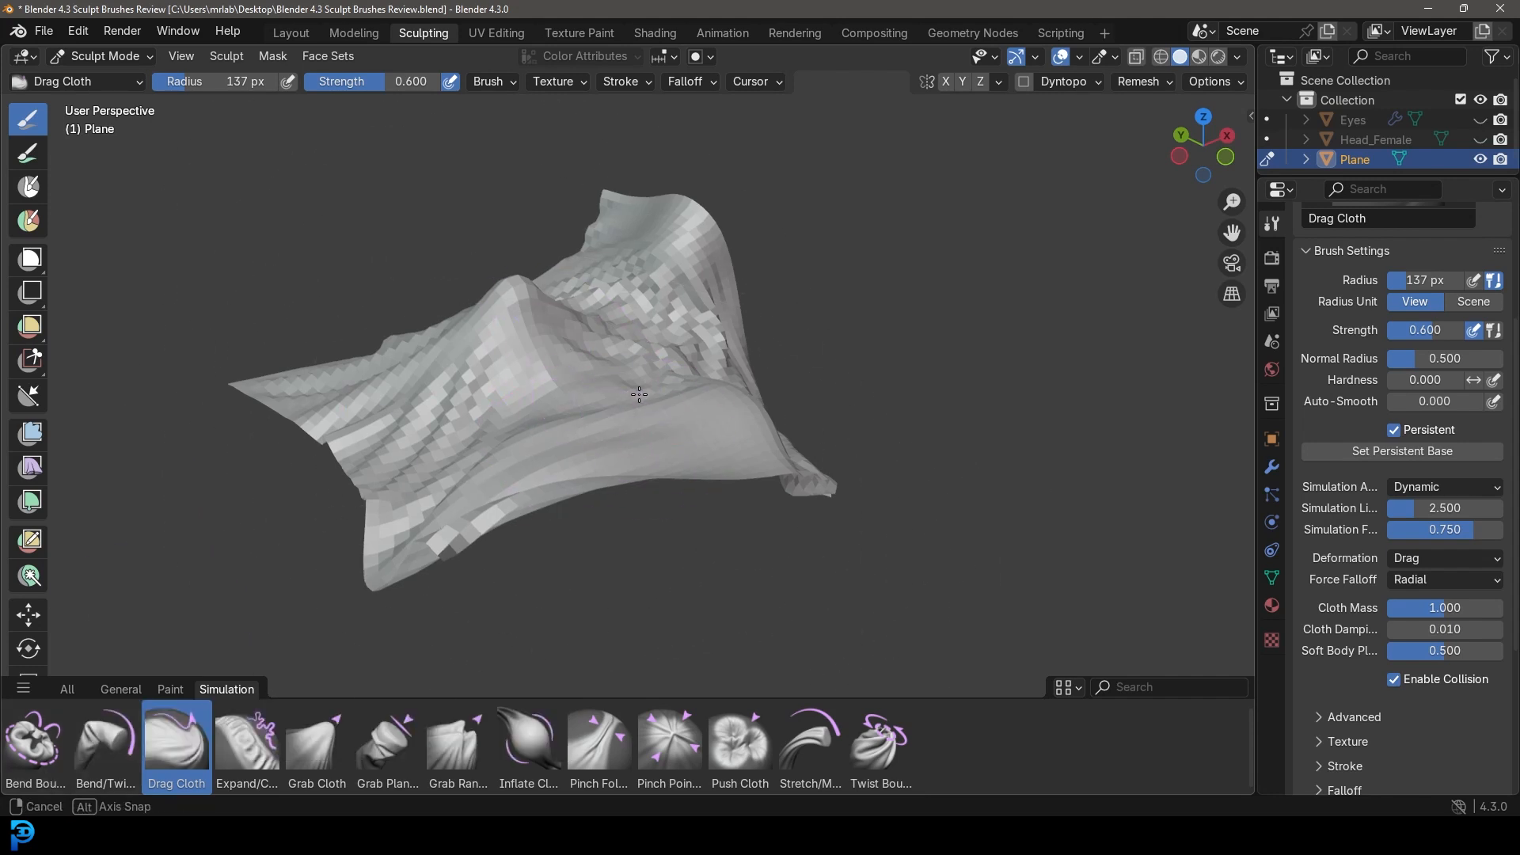
drag(635, 394, 441, 509)
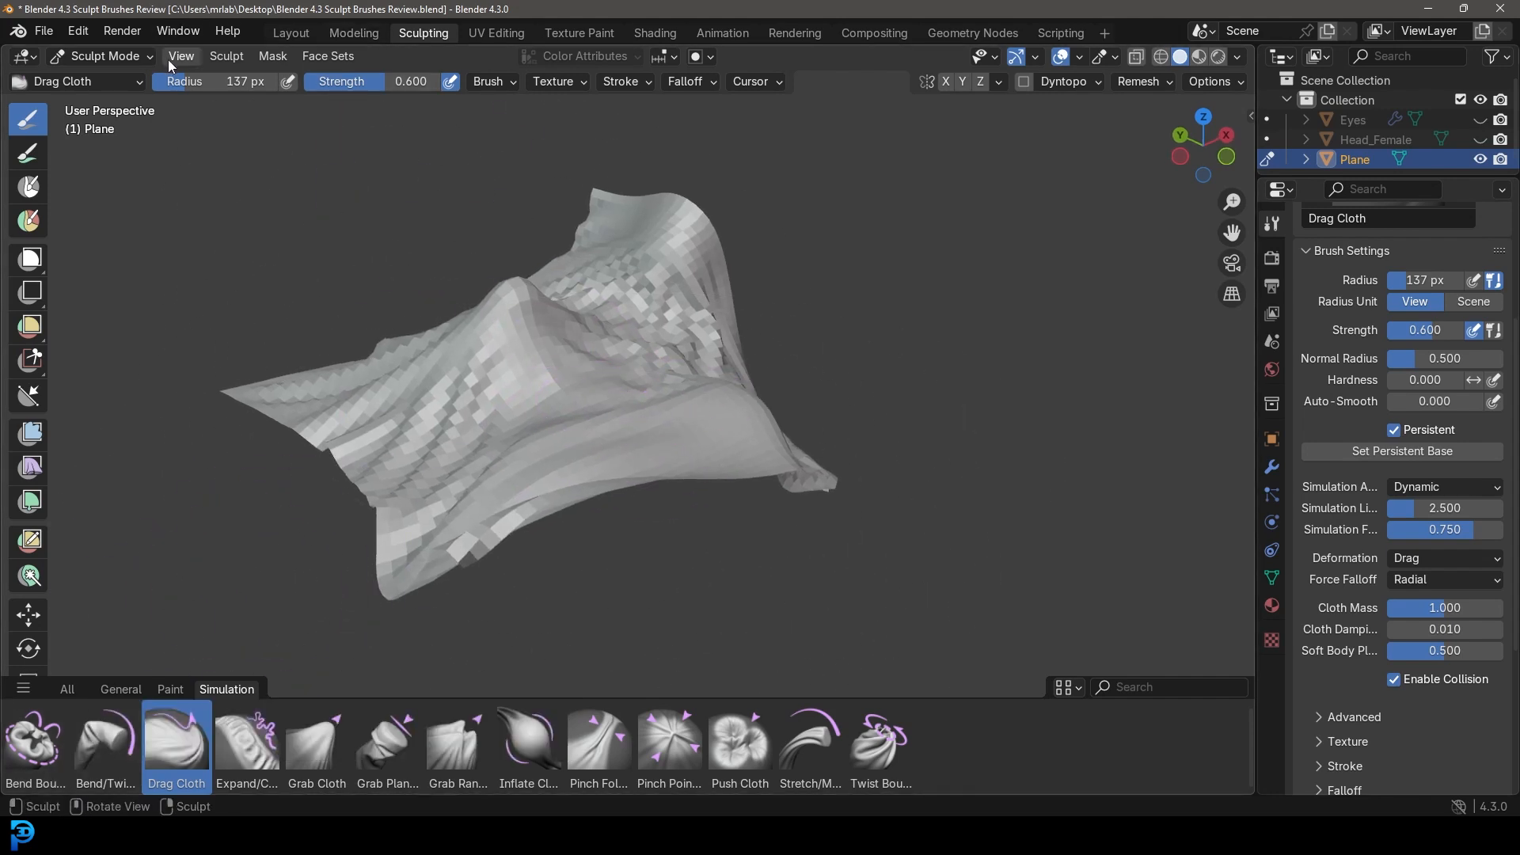
click(293, 36)
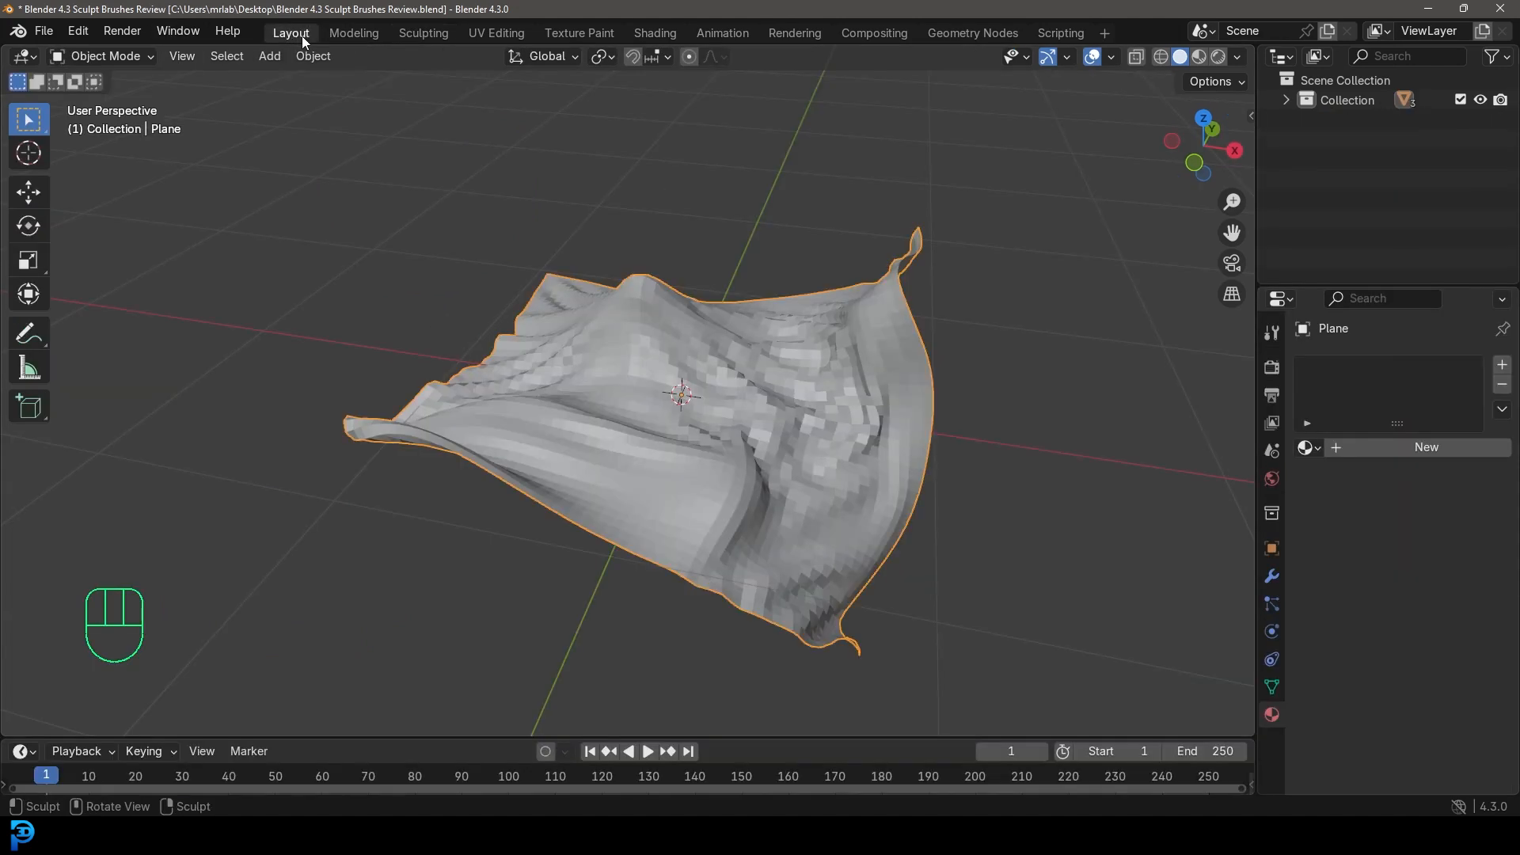
Delete the crumpled plane and add a new cylinder mesh.
scroll(643, 425, down, 3)
middle_drag(643, 425, 677, 403)
key(x)
click(672, 401)
key(shift+a)
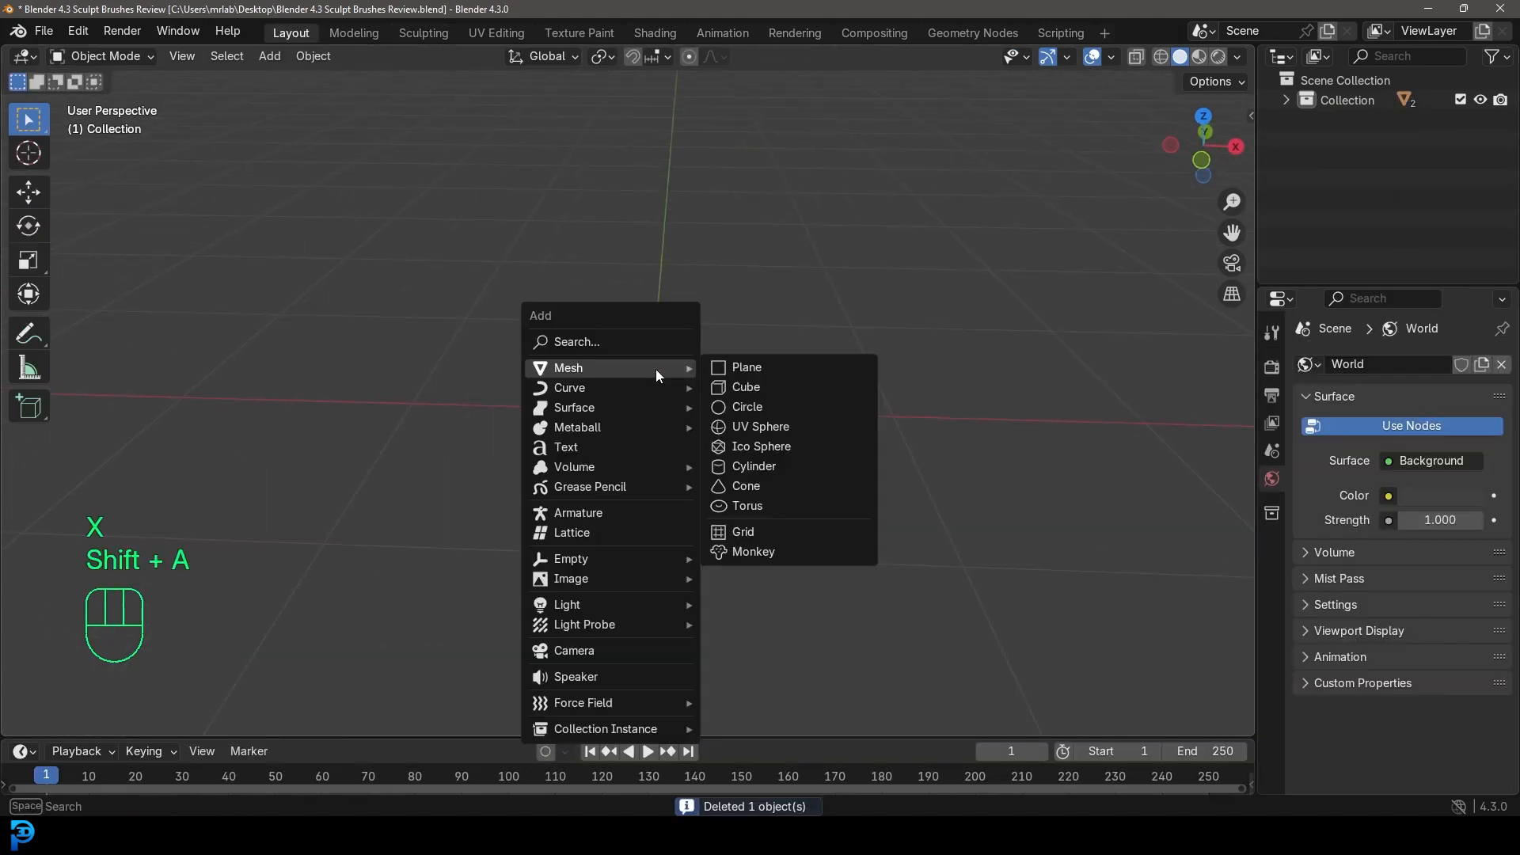
click(756, 469)
In Edit Mode, add 13 evenly spaced horizontal loop cuts to the cylinder.
scroll(771, 445, down, 4)
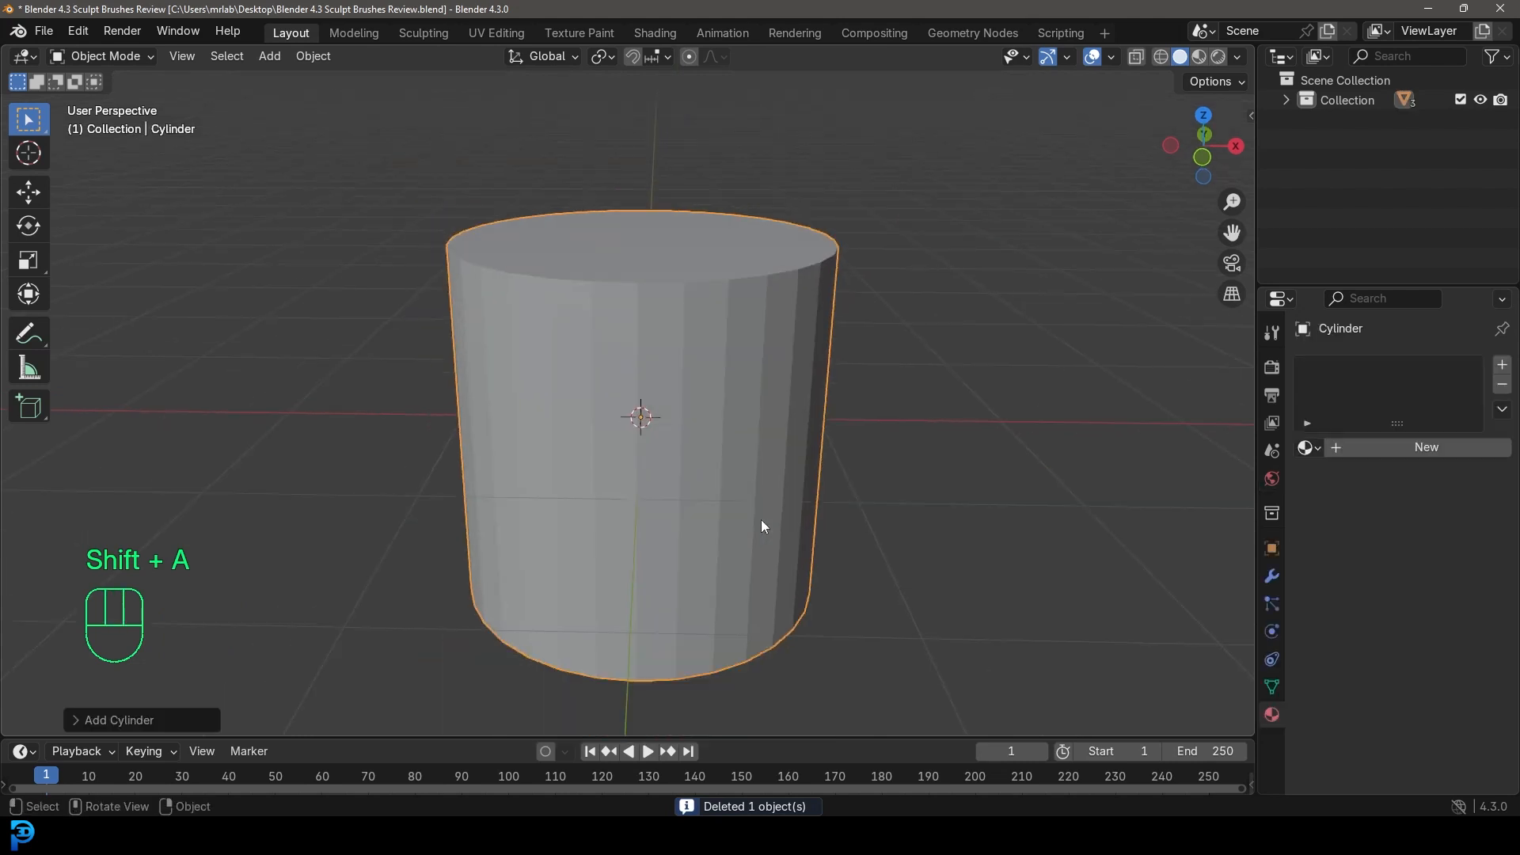
key(Tab)
middle_drag(625, 485, 628, 435)
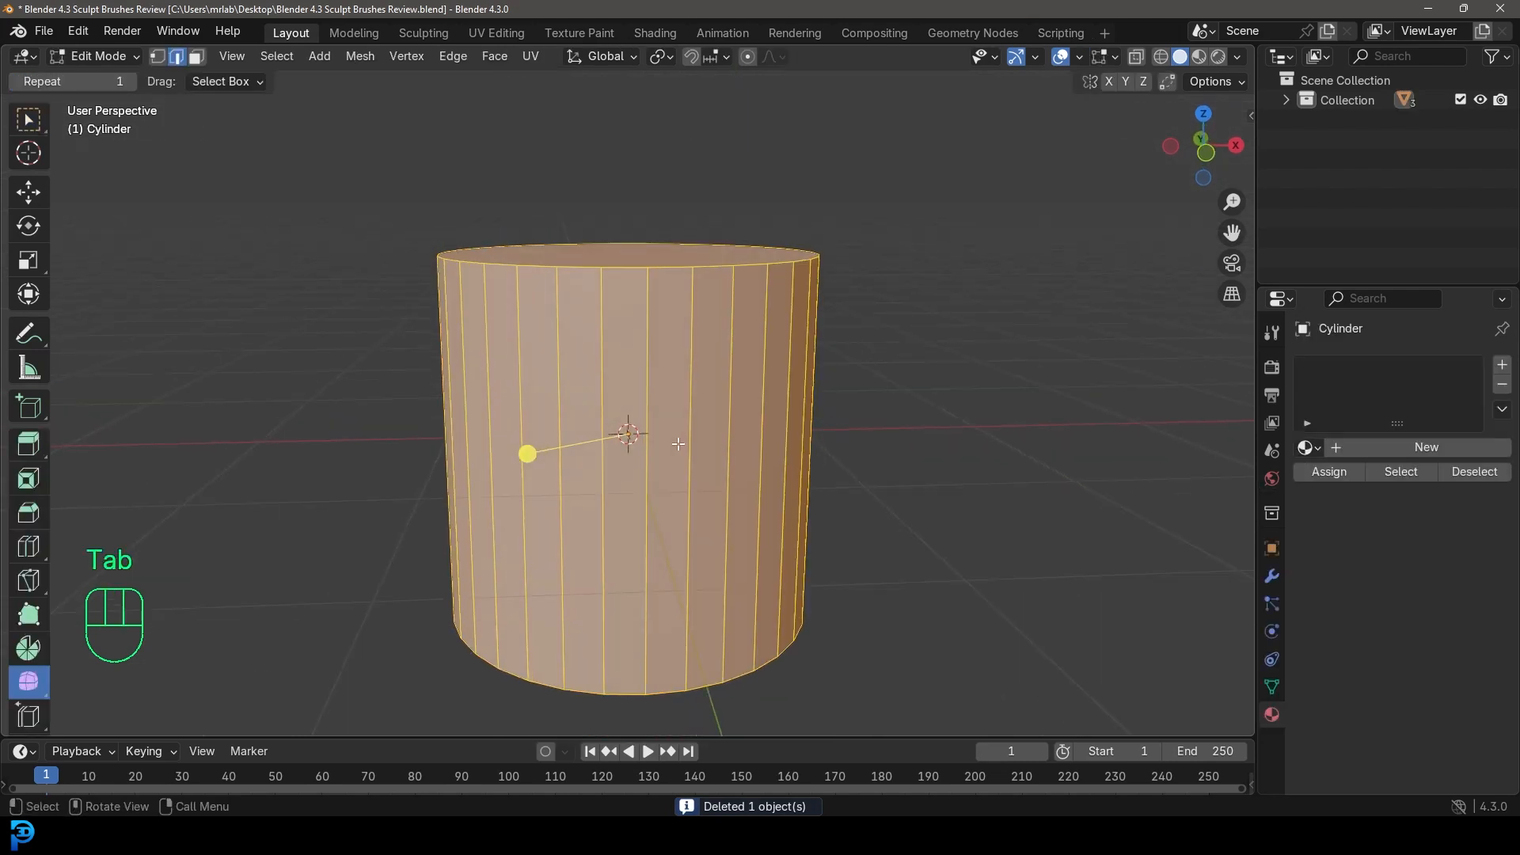
key(ctrl+r)
scroll(642, 435, up, 12)
click(656, 439)
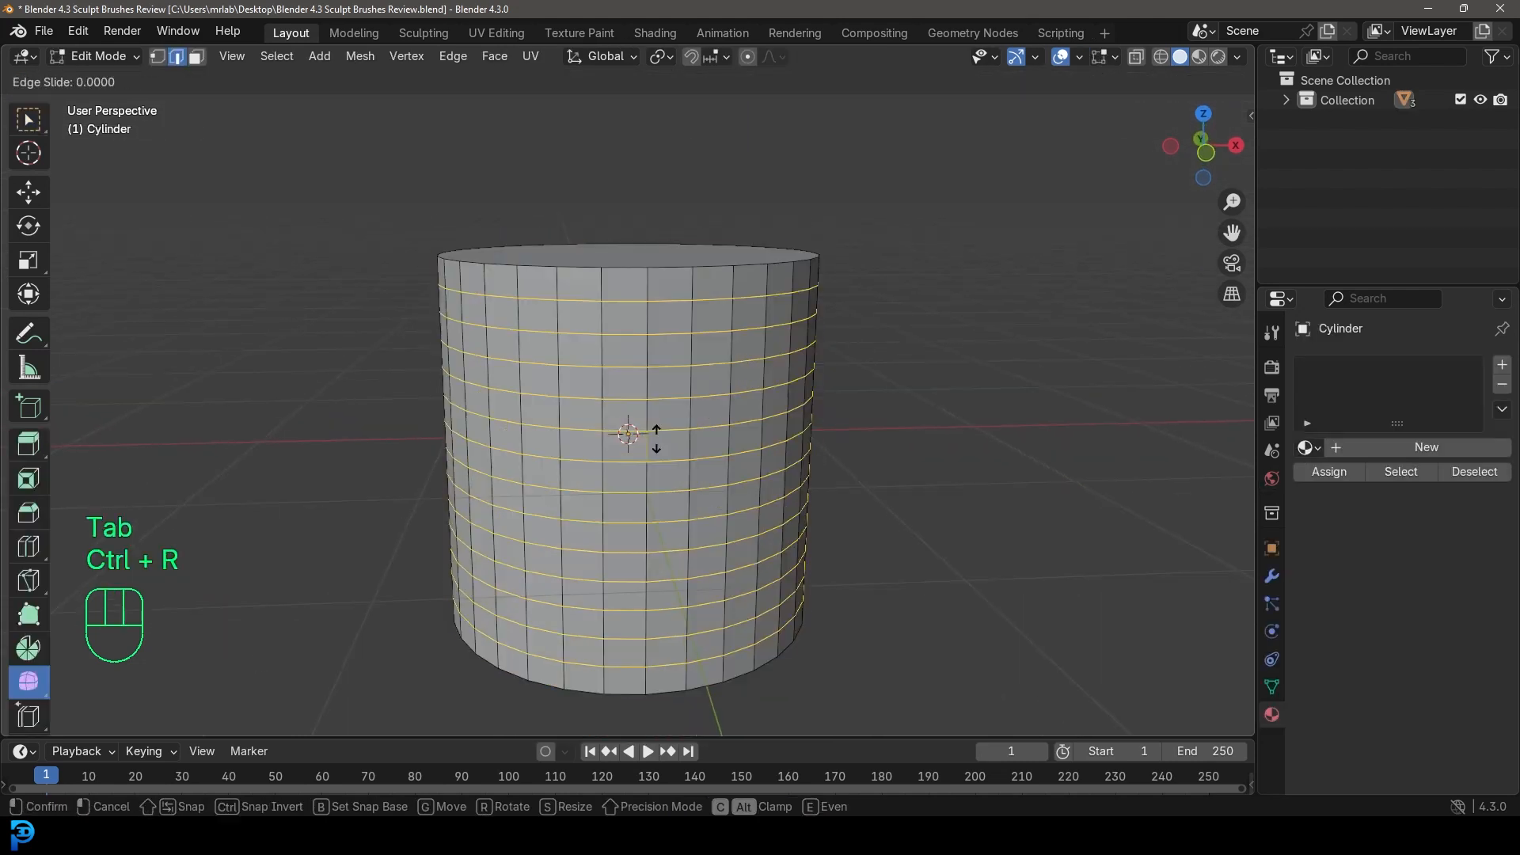
right_click(656, 435)
scroll(685, 316, down, 1)
middle_drag(688, 295, 686, 323)
Delete the cylinder's top cap face to leave an open cup.
key(alt+a)
click(197, 44)
click(654, 251)
key(x)
click(610, 247)
key(x)
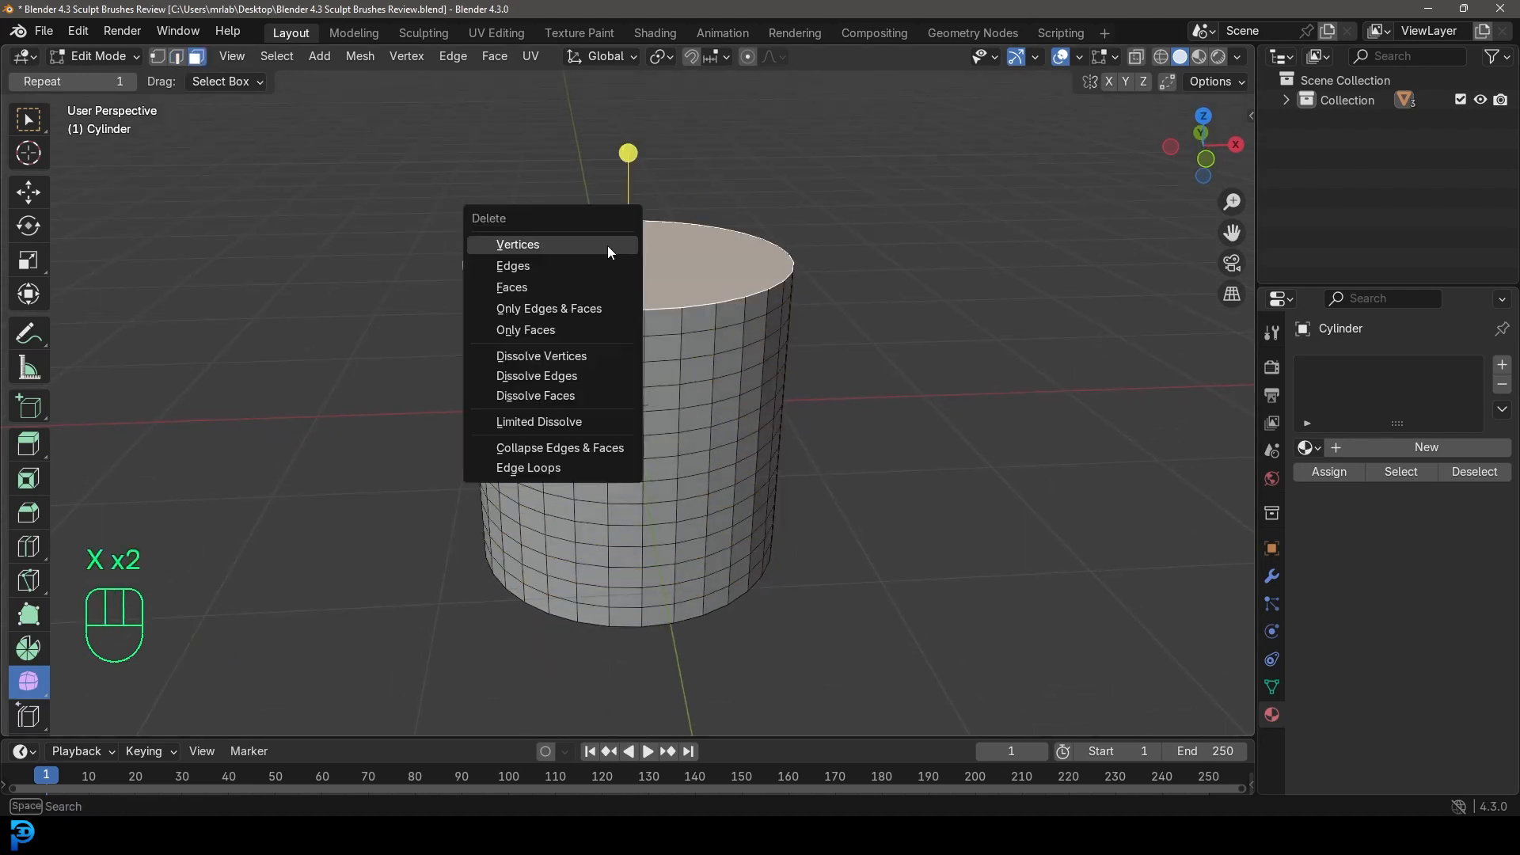
click(594, 292)
middle_drag(593, 292, 789, 331)
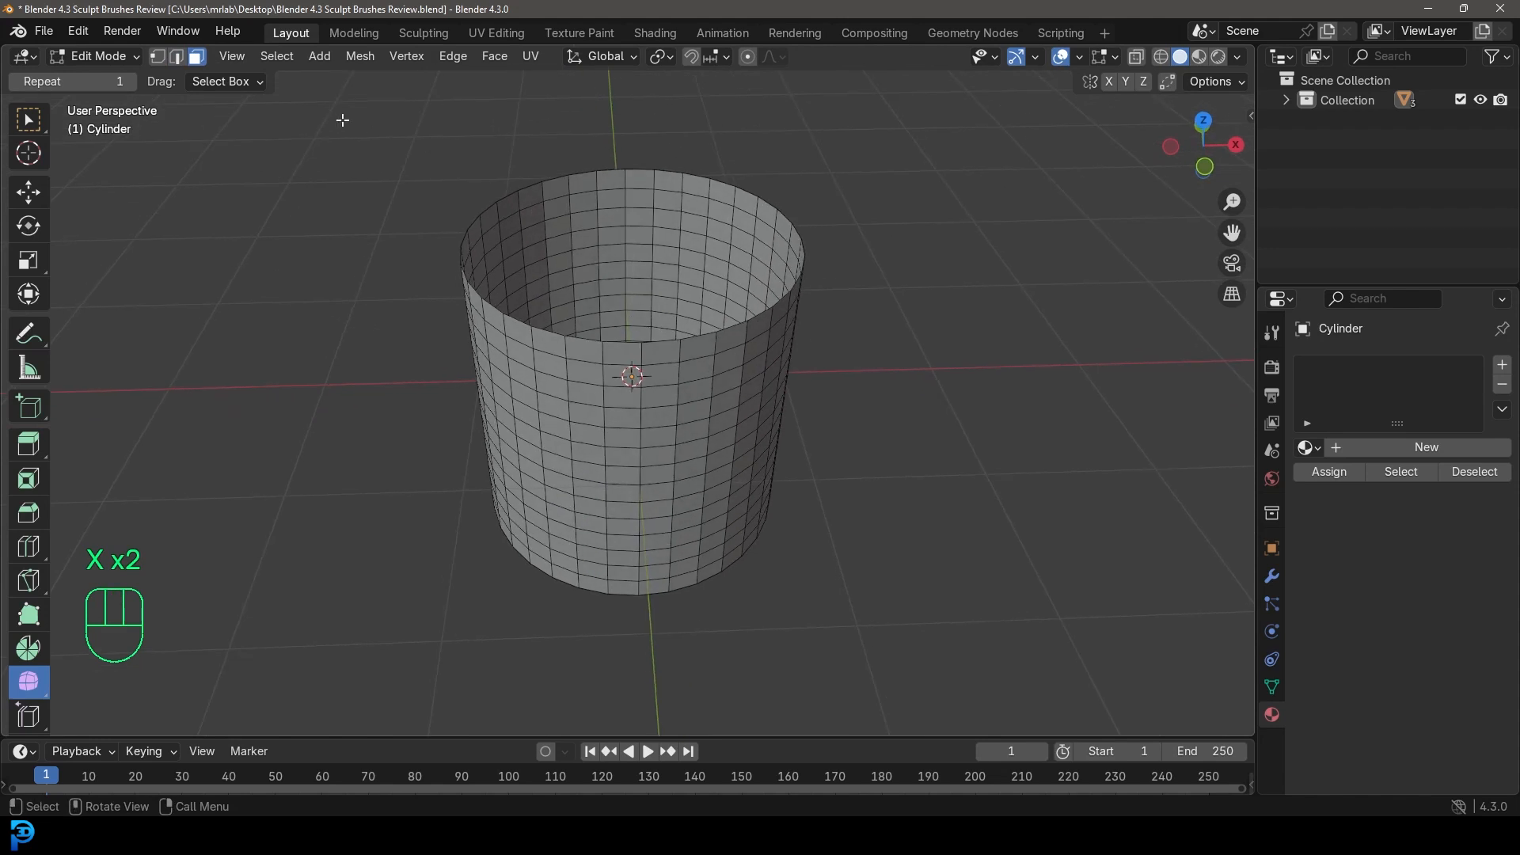
click(98, 57)
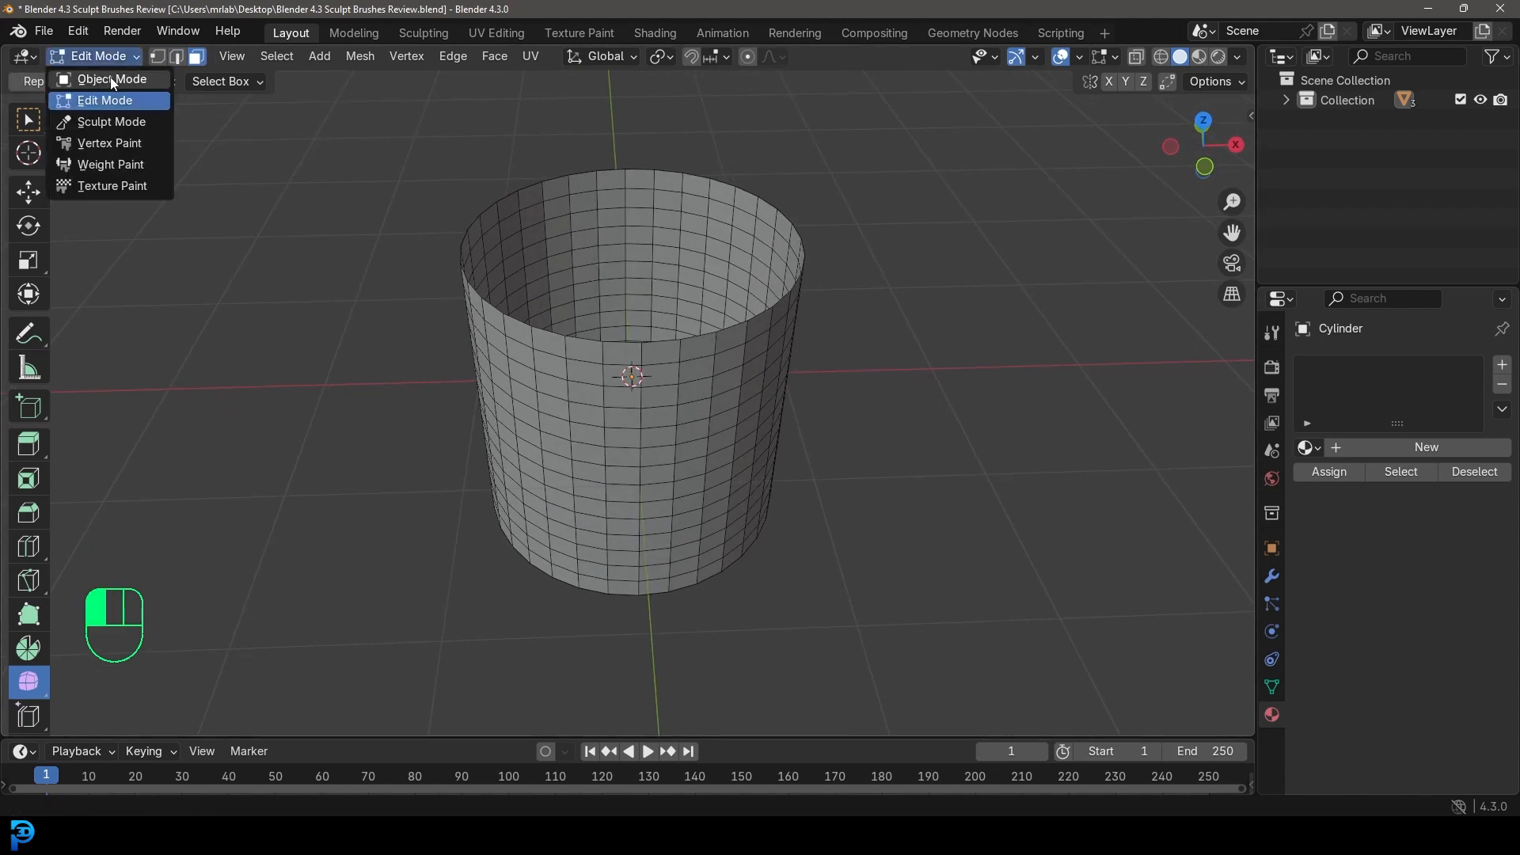
In the Sculpting workspace, bend the cylinder's rim into a fold with Bend Boundary Cloth.
click(111, 80)
click(422, 32)
middle_drag(655, 230, 726, 400)
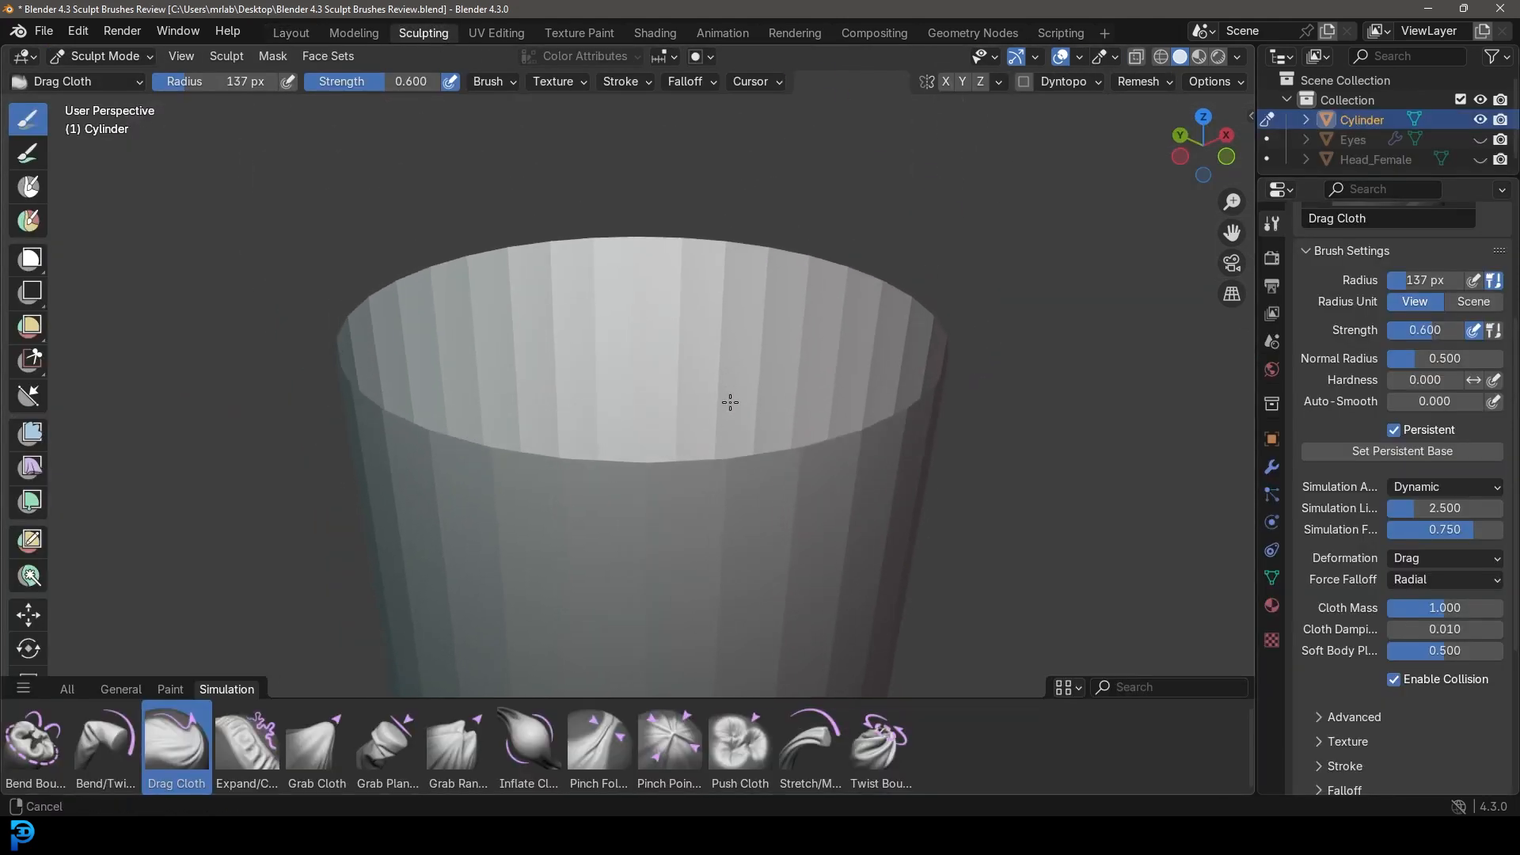
click(35, 759)
middle_drag(744, 376, 749, 386)
scroll(744, 388, down, 2)
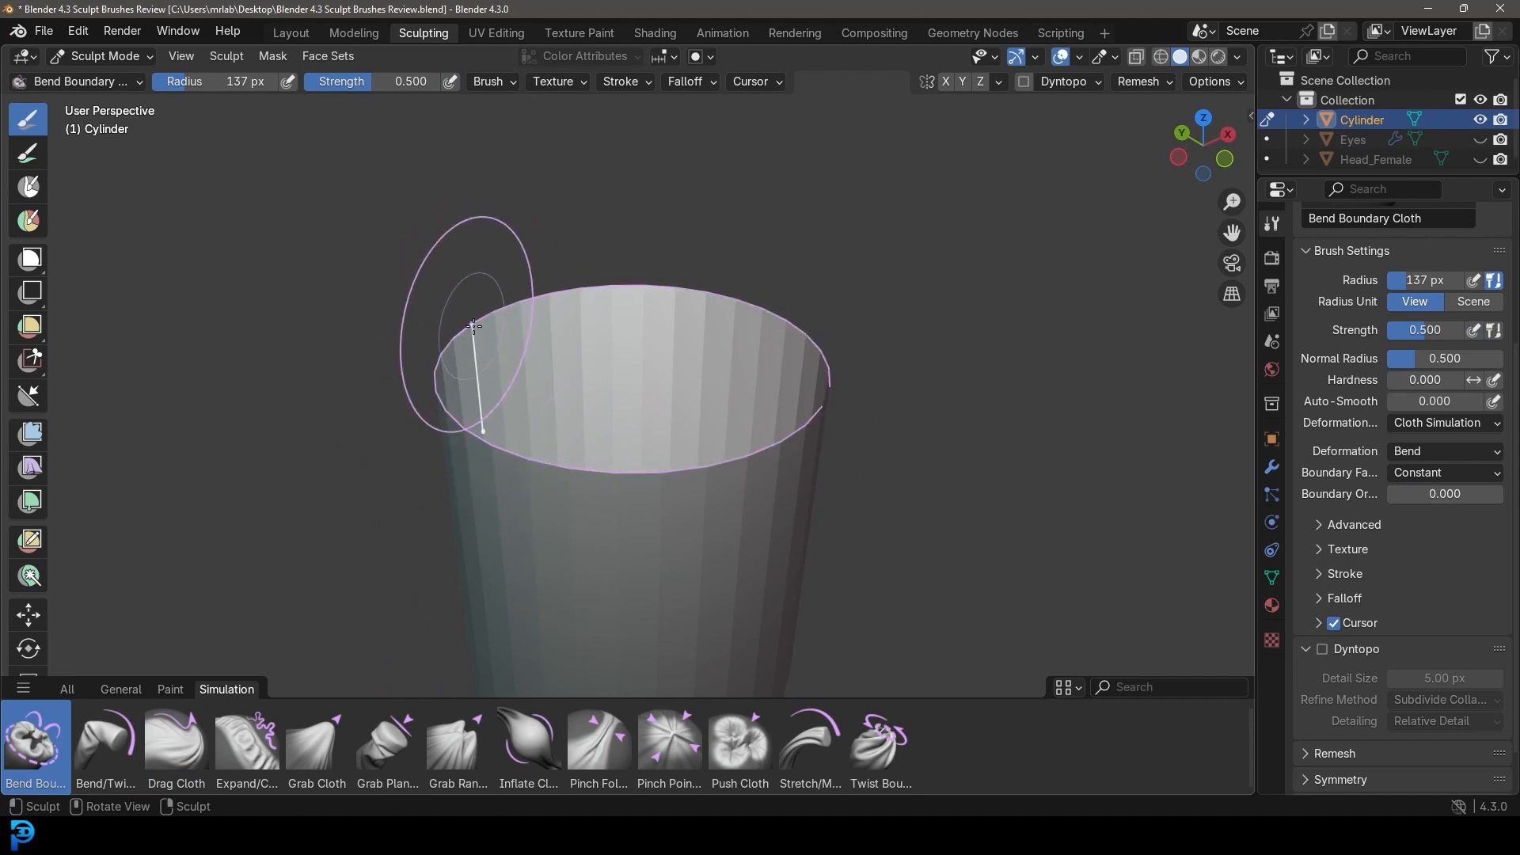
drag(826, 388, 1240, 377)
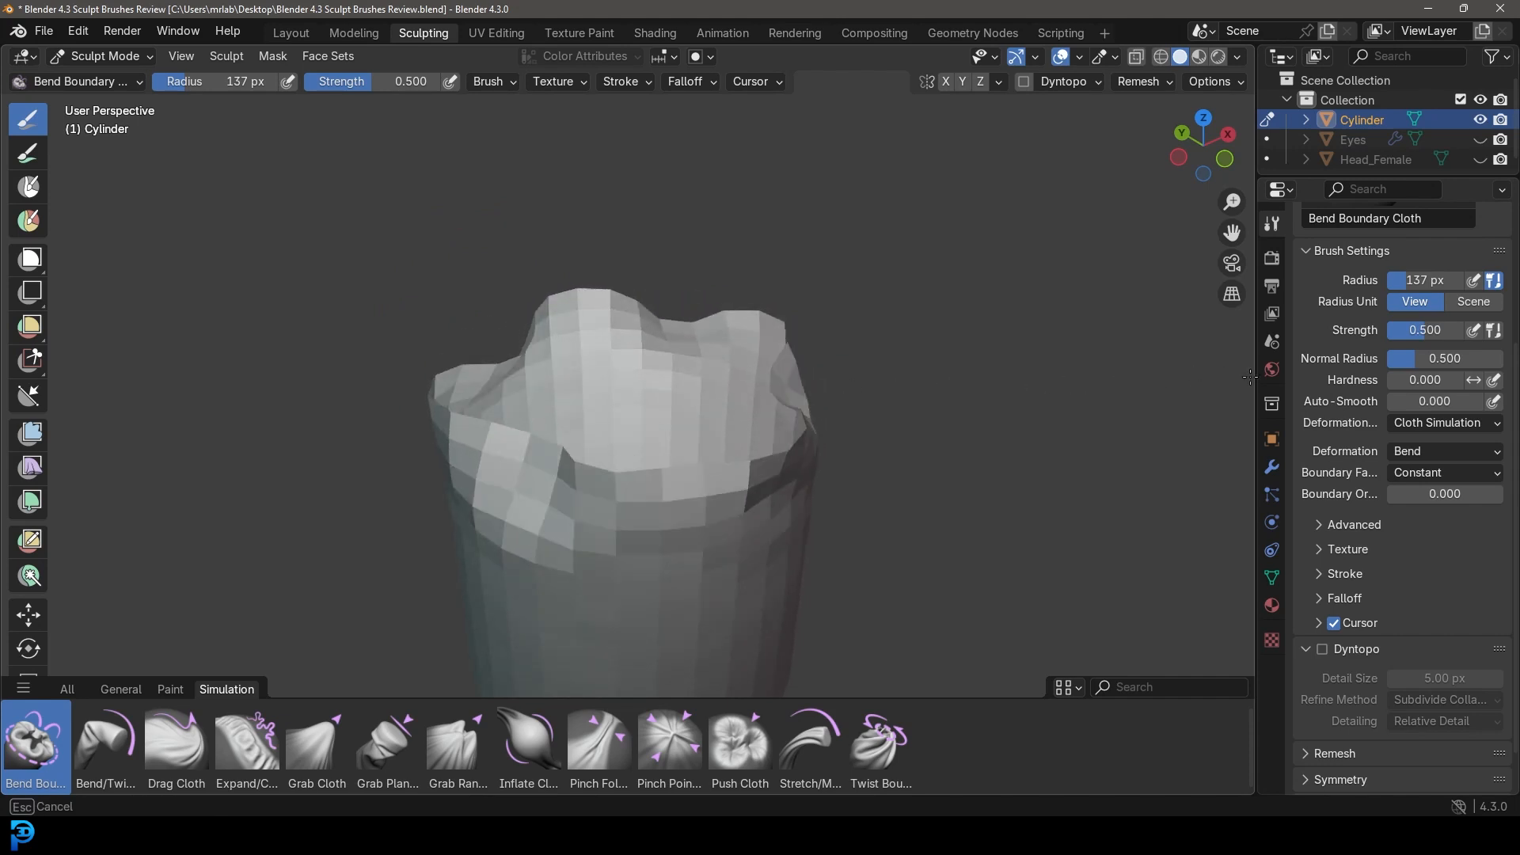
Widen the brush radius to 235 px, bend another rim fold, and return to Layout.
scroll(928, 372, down, 5)
middle_drag(928, 372, 767, 389)
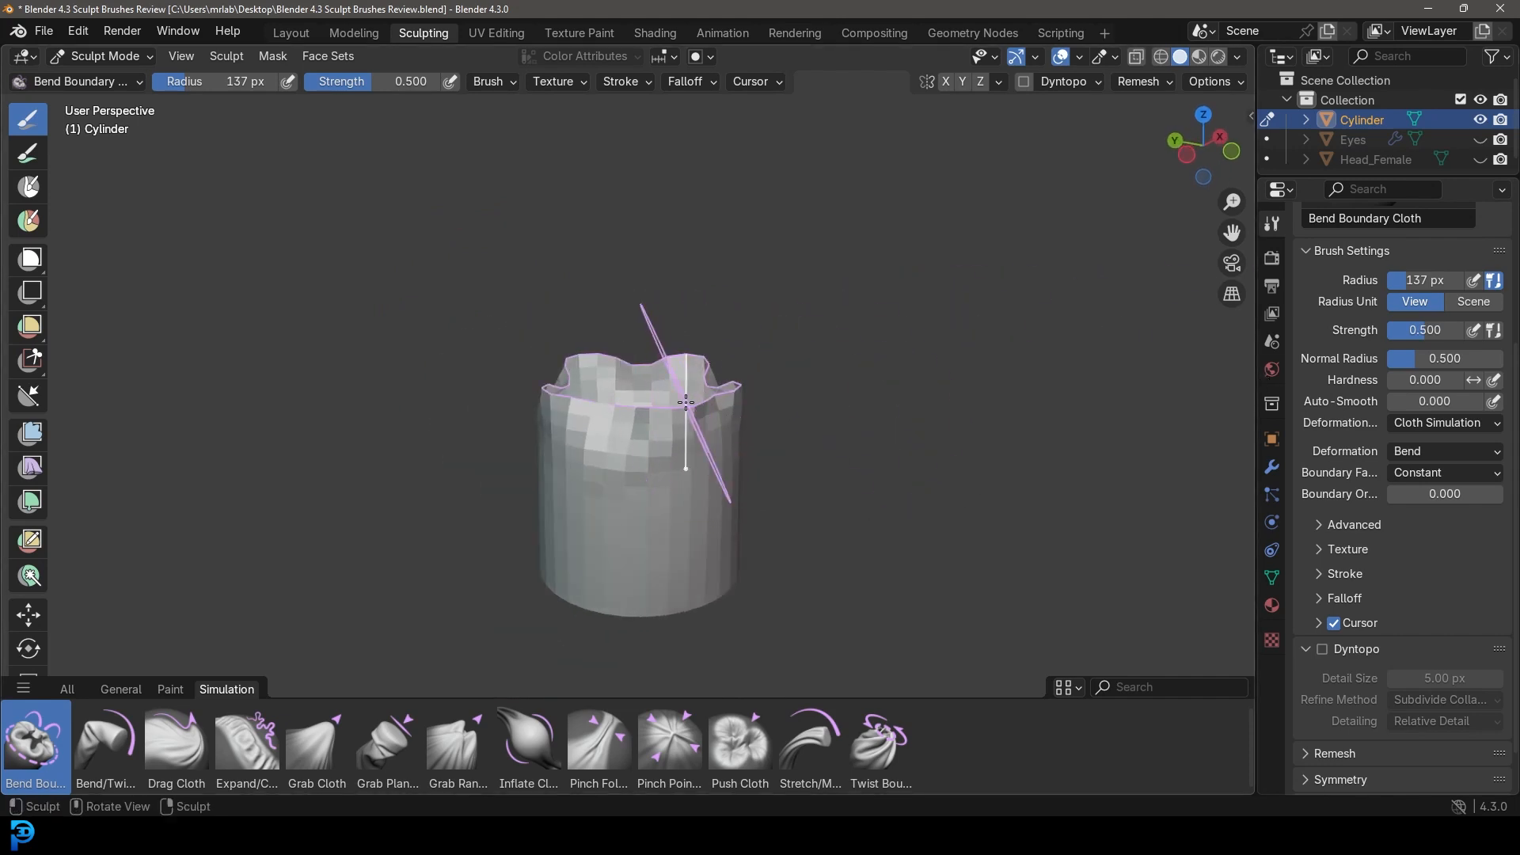
key(f)
click(767, 478)
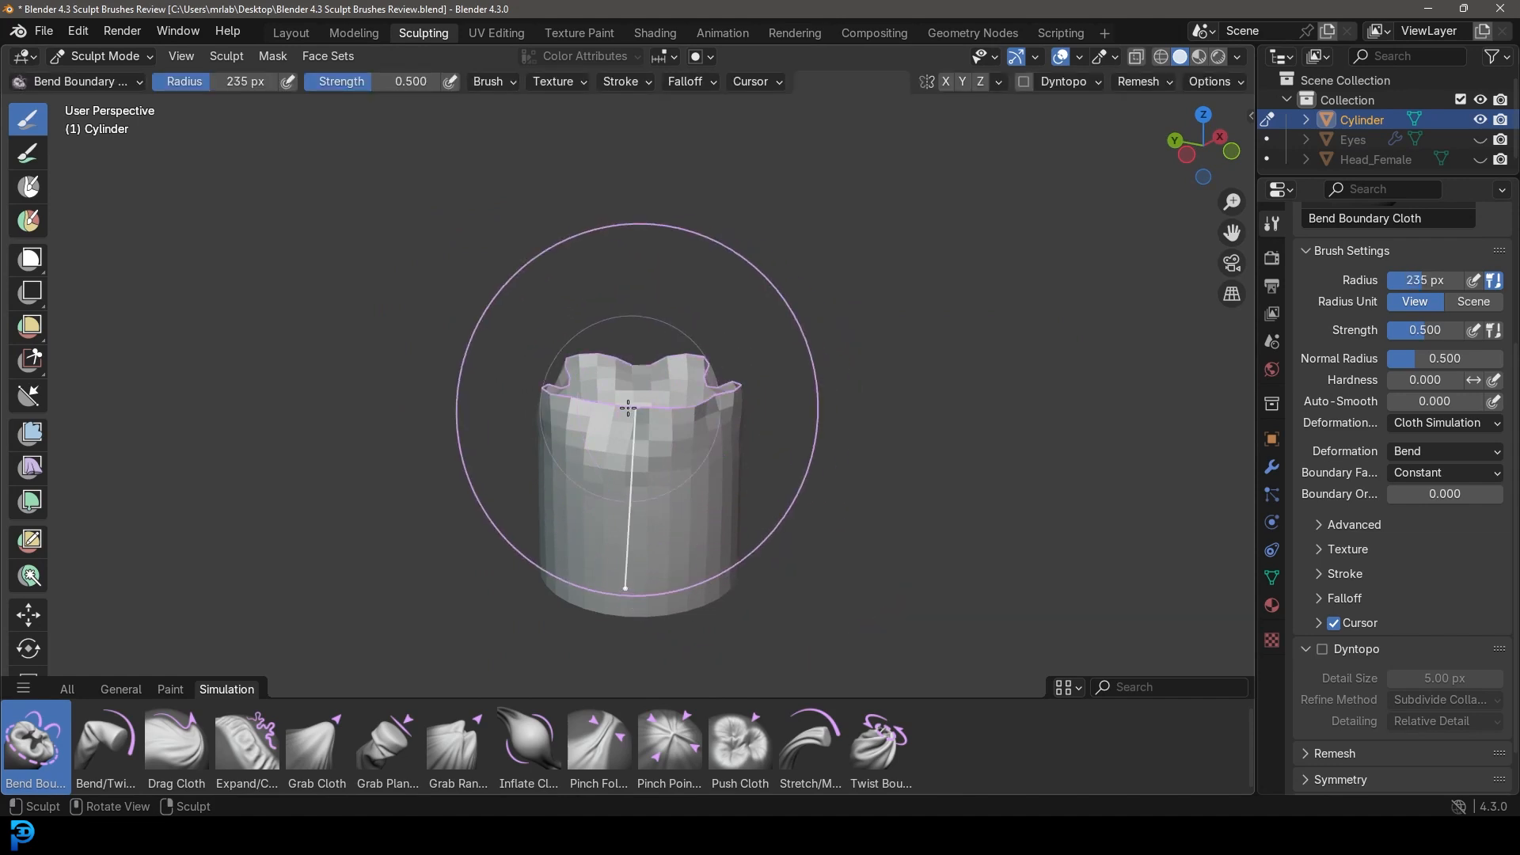
middle_drag(643, 407, 632, 419)
scroll(629, 420, up, 2)
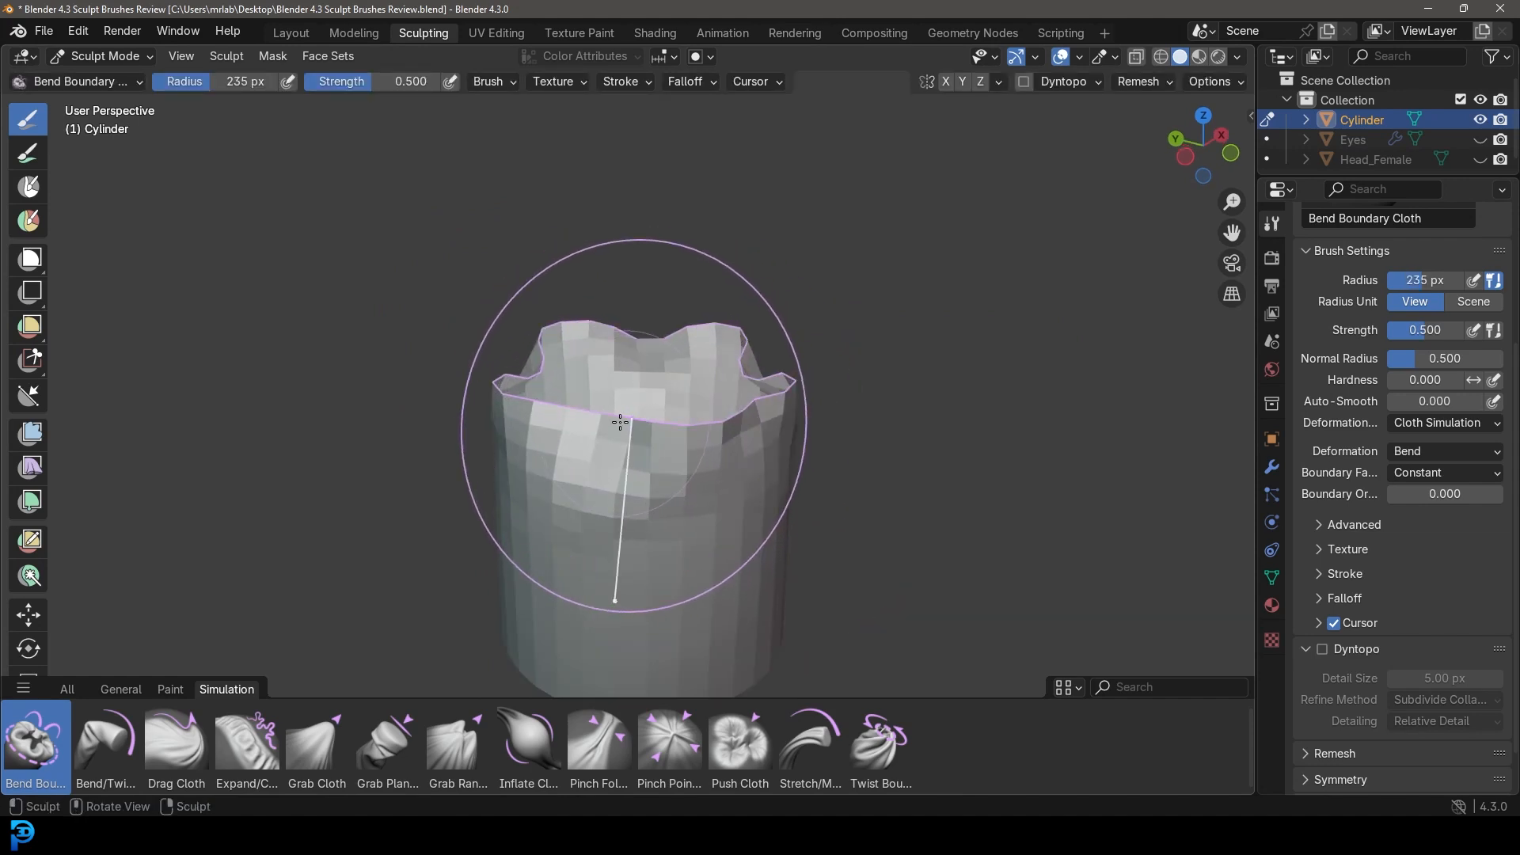
mouse_move(593, 414)
mouse_down()
mouse_move(617, 406)
mouse_move(615, 384)
mouse_move(341, 472)
mouse_up()
scroll(341, 471, down, 5)
mouse_move(341, 472)
middle_down()
mouse_move(590, 538)
mouse_move(714, 445)
middle_up()
scroll(714, 444, up, 2)
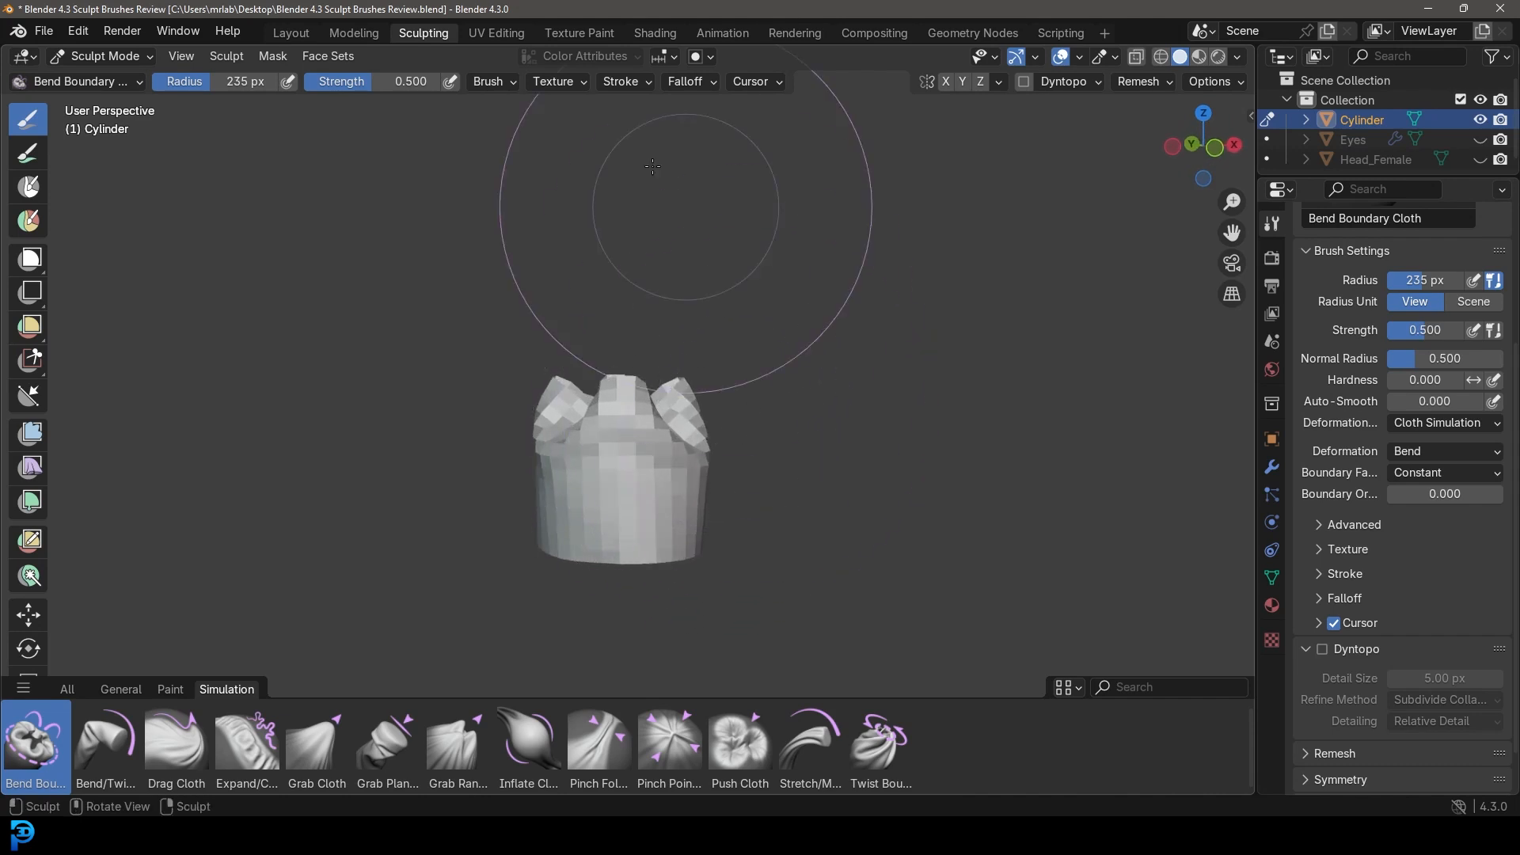
middle_drag(353, 299, 554, 380)
right_click(672, 416)
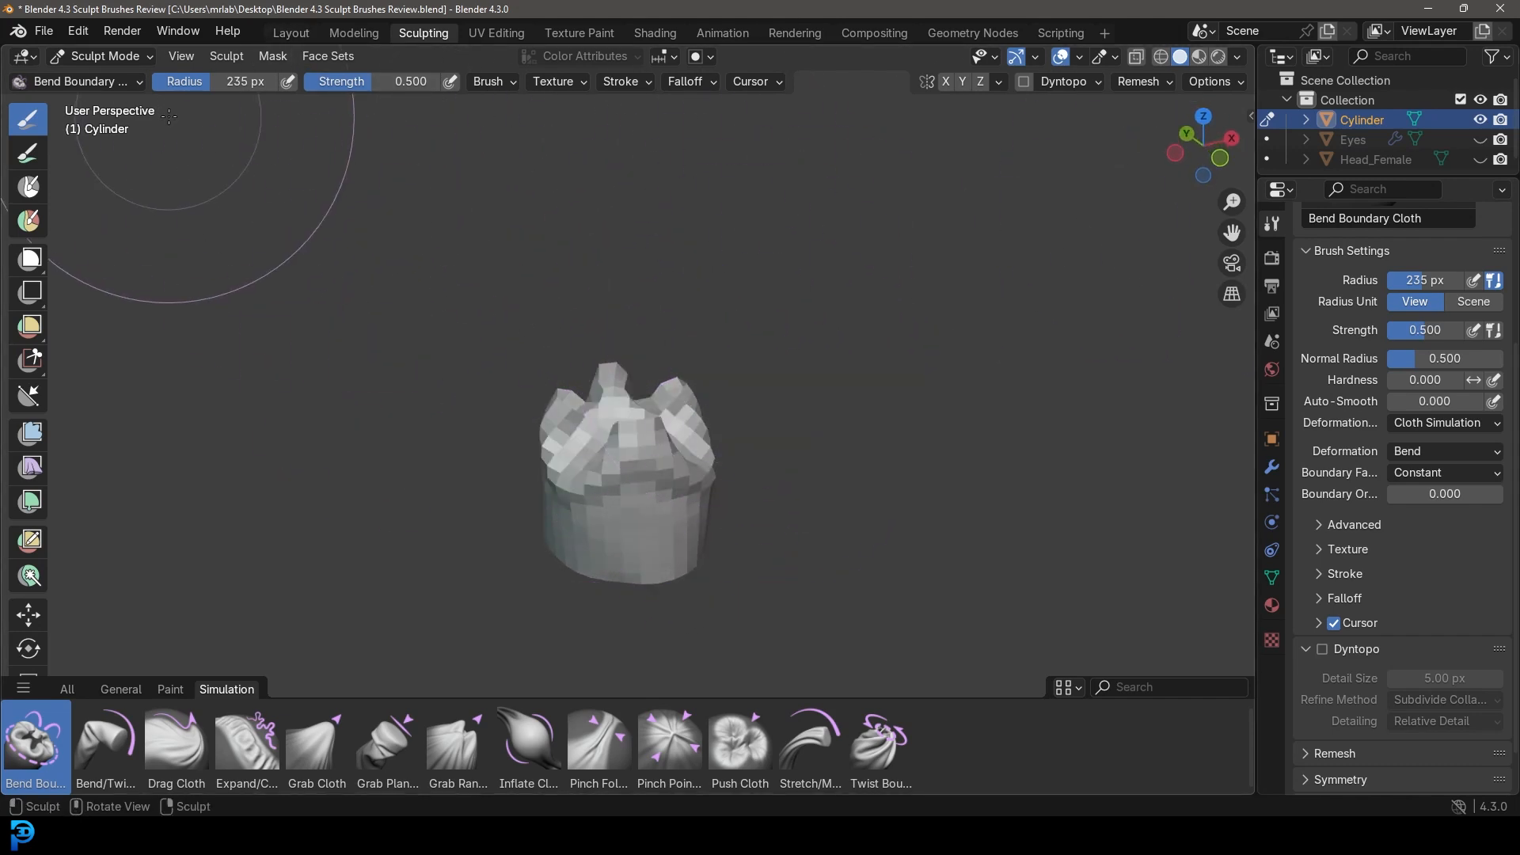
click(290, 33)
right_click(720, 320)
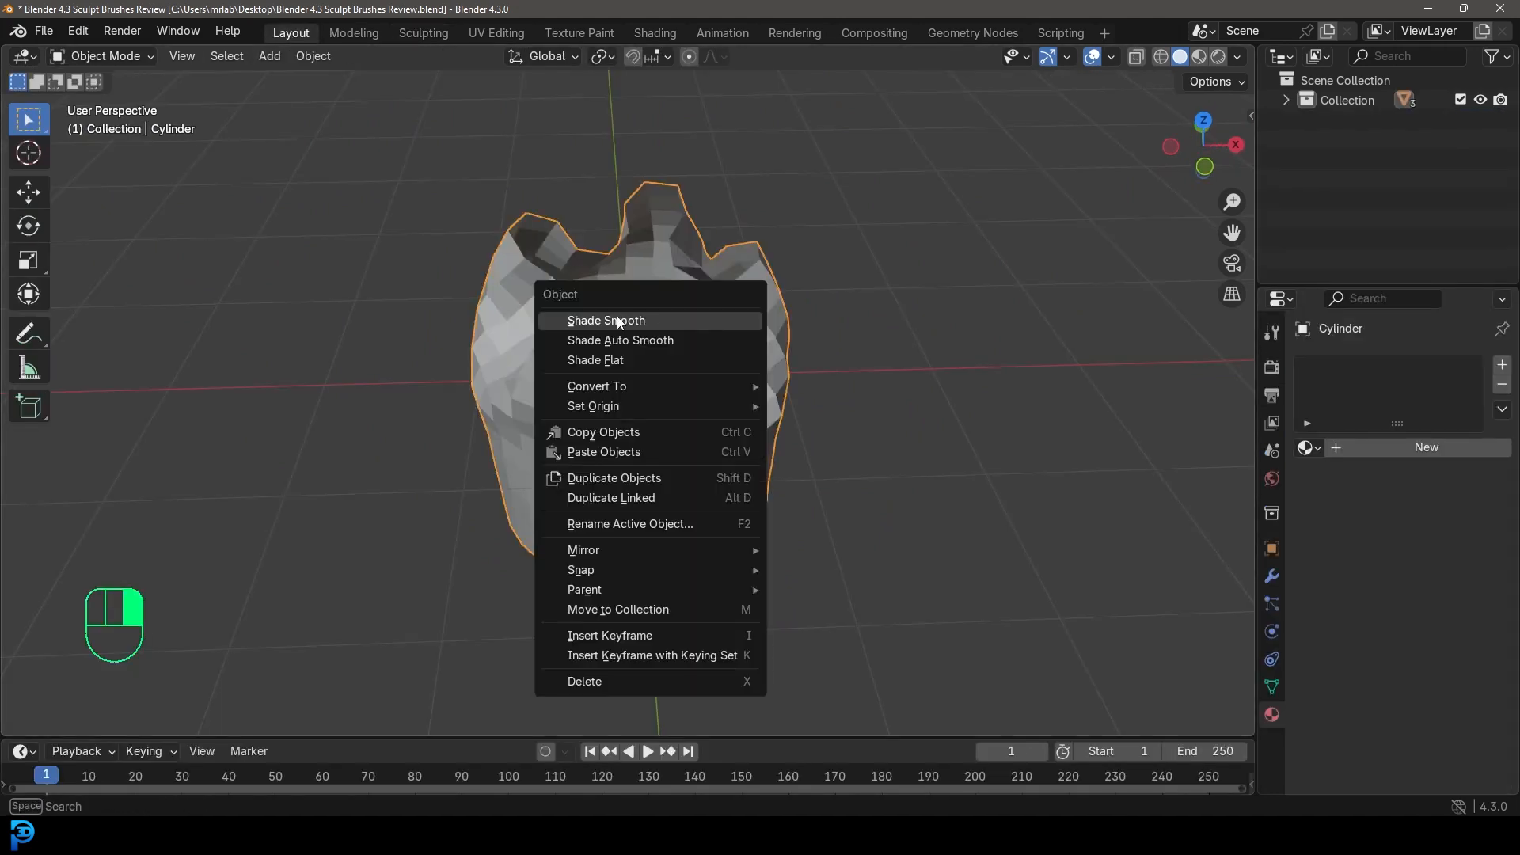
Shade the cylinder smooth and add a Subdivision Surface modifier.
click(616, 316)
click(1272, 577)
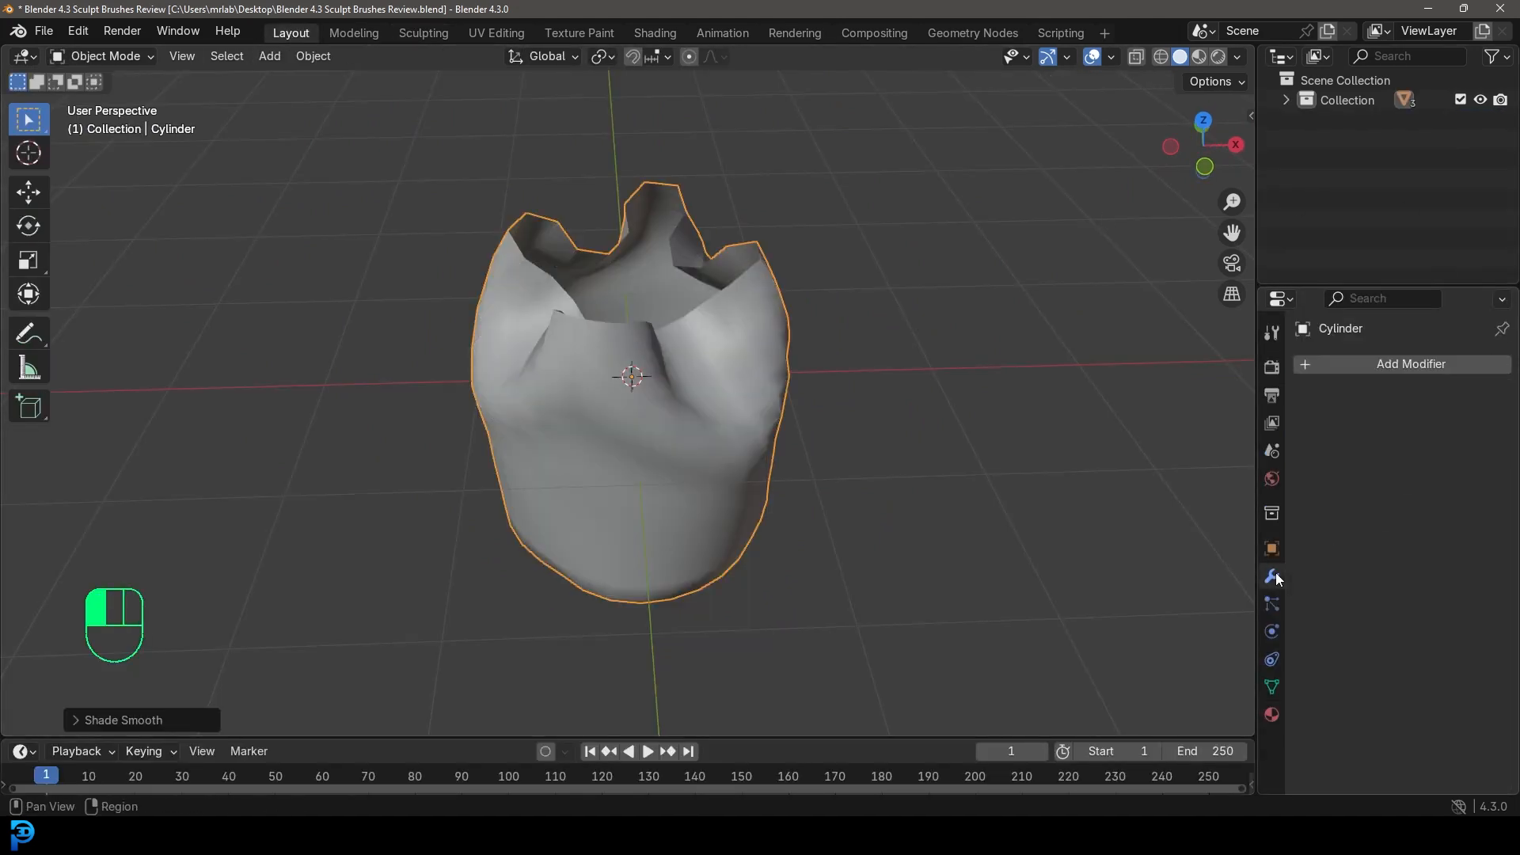
click(1395, 366)
click(1375, 363)
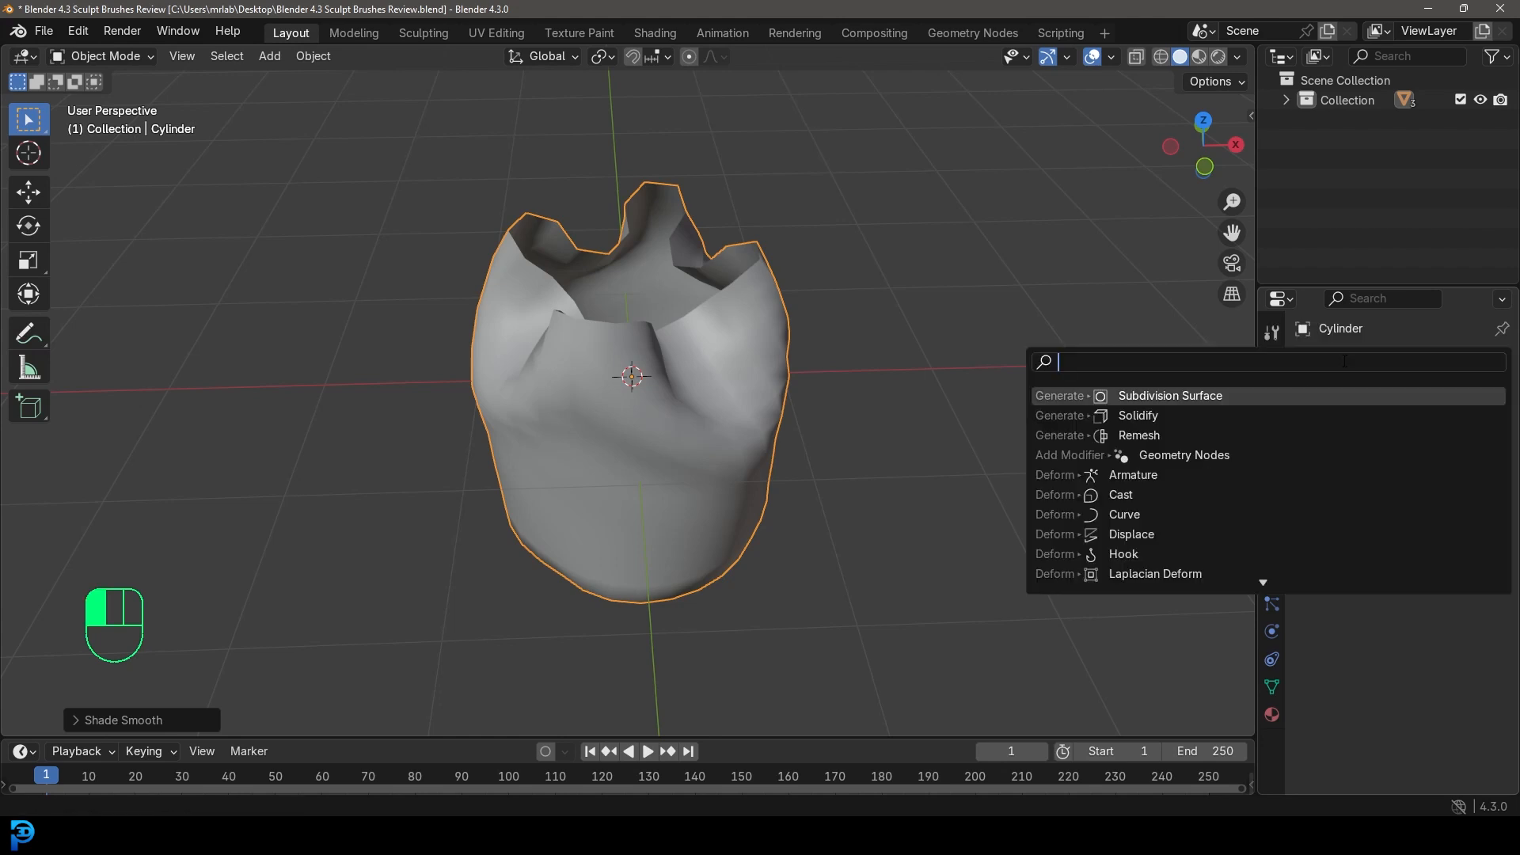
text(sub)
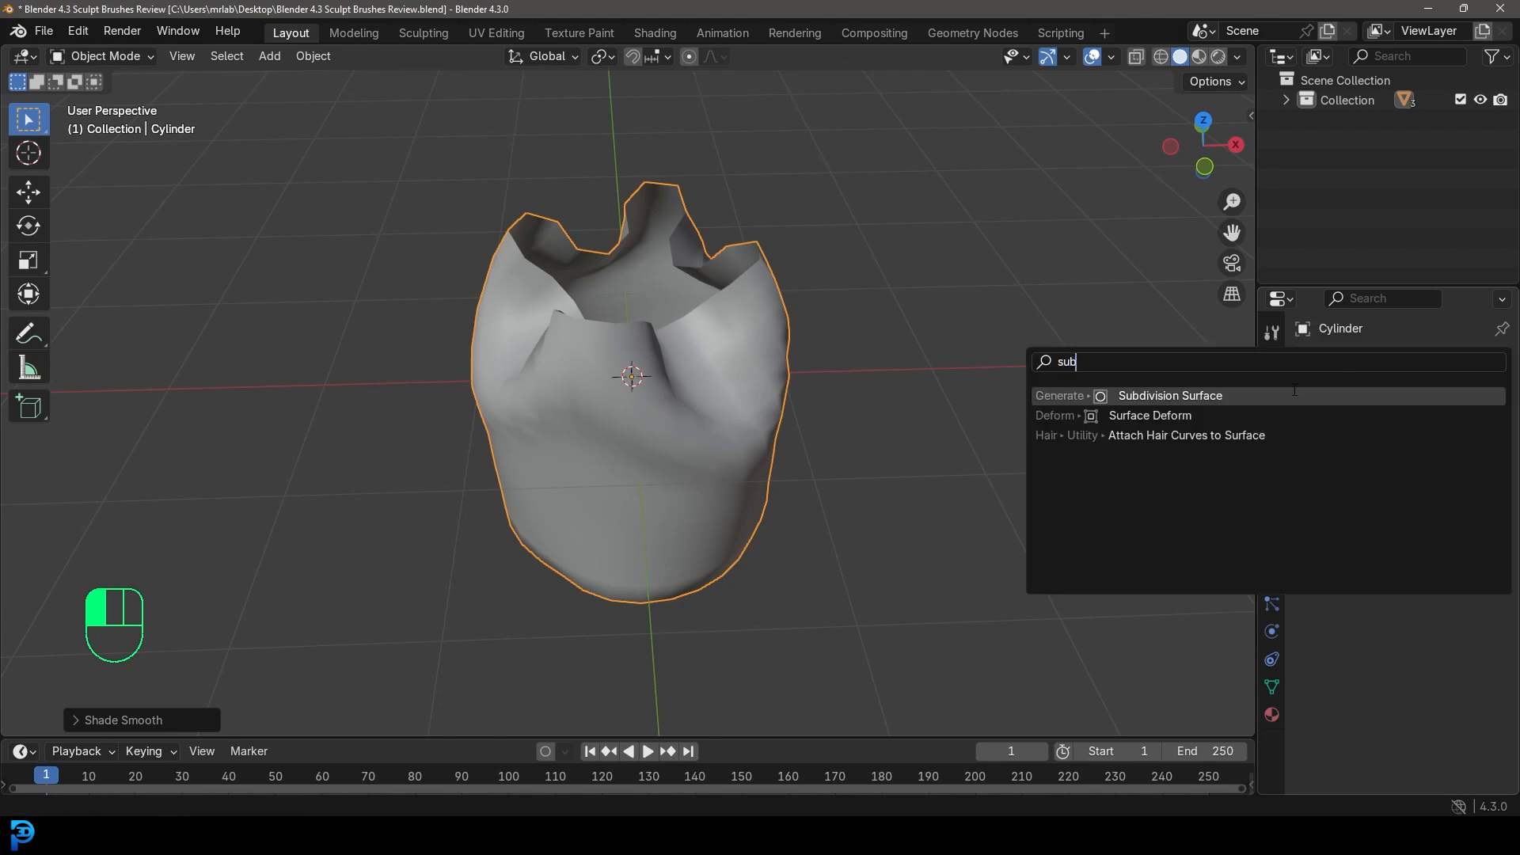
click(1261, 394)
Add a Solidify modifier with a thickness of -0.05 m.
click(1358, 359)
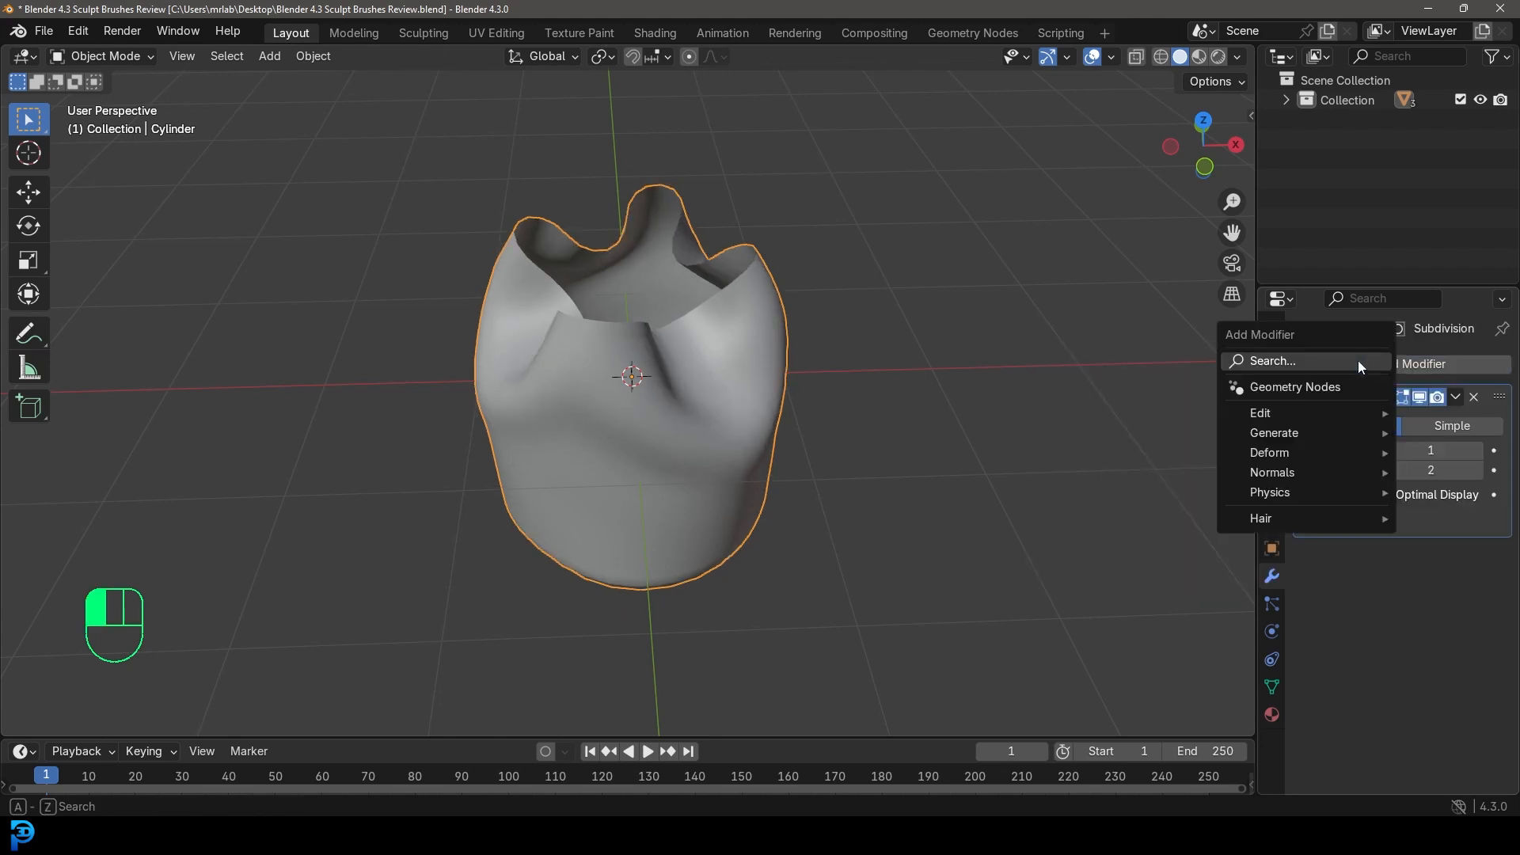
click(1357, 359)
text(solid)
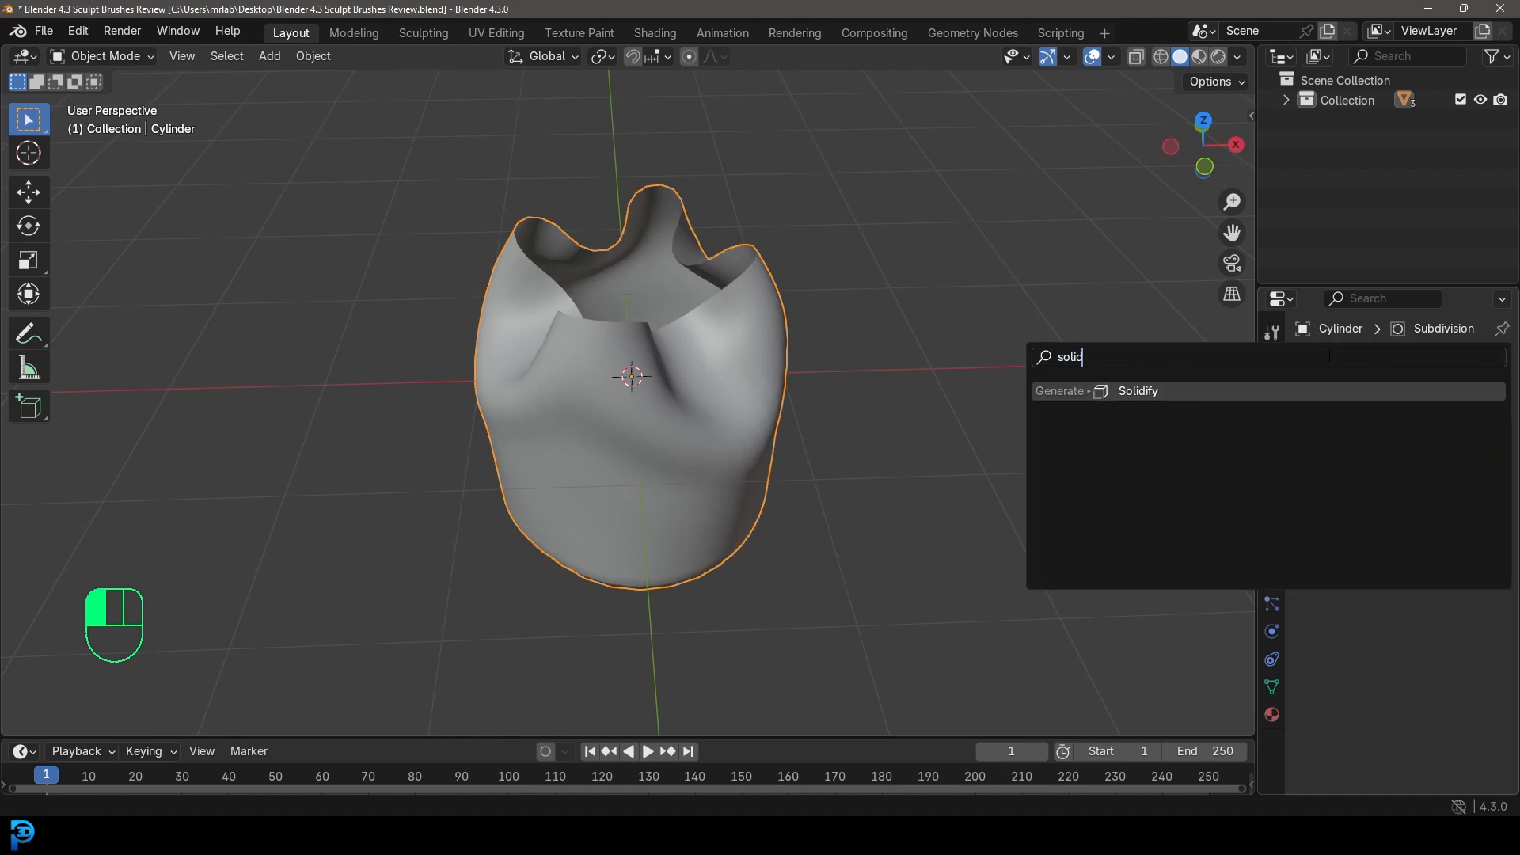
click(1240, 393)
drag(1419, 629, 1376, 630)
middle_drag(748, 336, 730, 310)
Bend the solidified rim into further cloth folds in Sculpting, then go back to Layout.
click(420, 35)
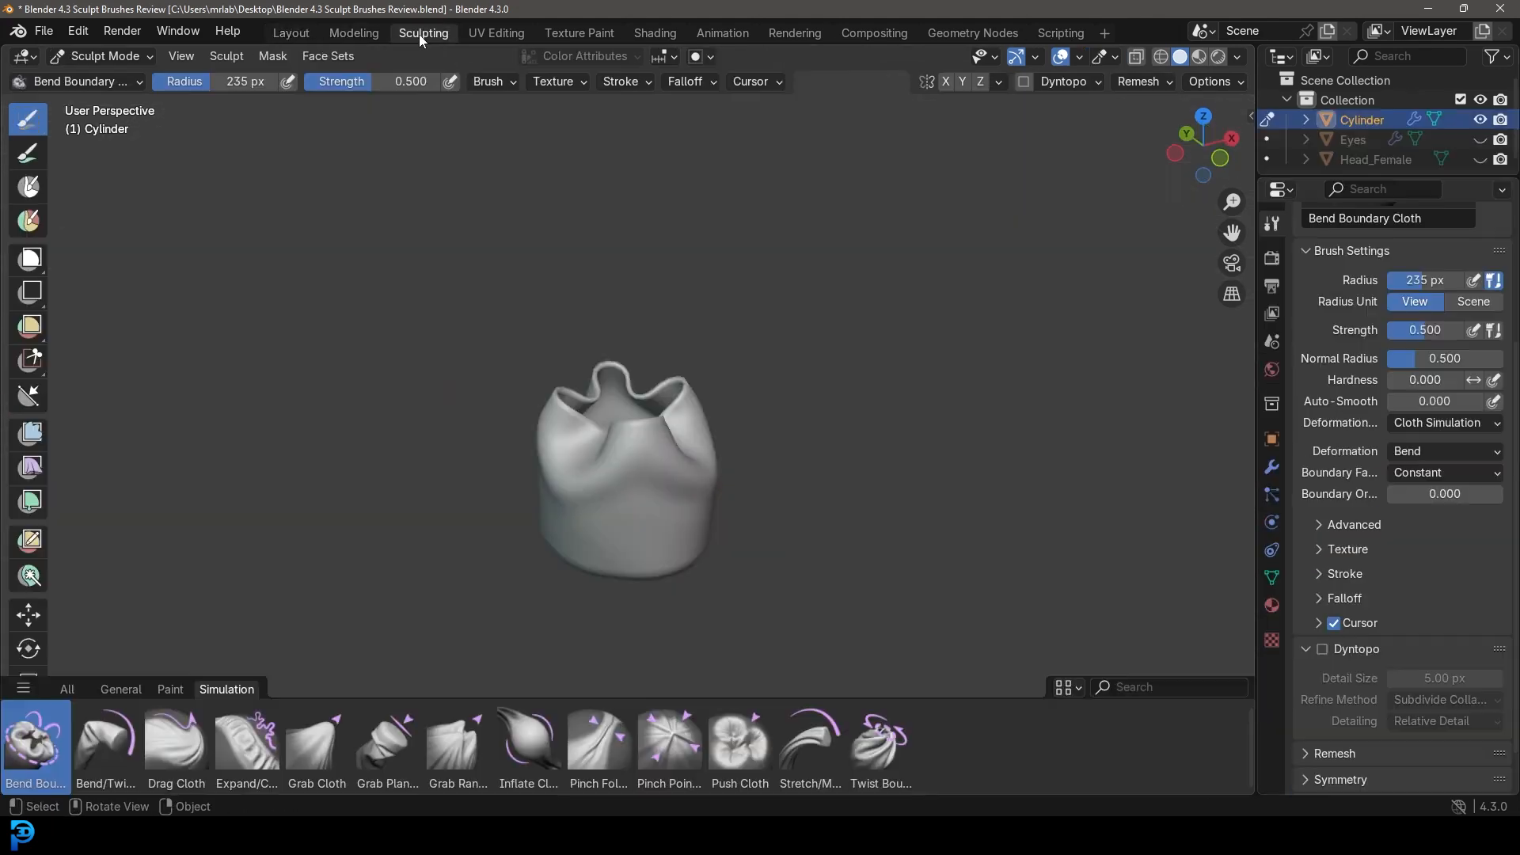
mouse_move(678, 406)
mouse_down()
mouse_move(617, 320)
mouse_move(565, 346)
mouse_up()
middle_drag(565, 346, 577, 375)
scroll(554, 396, up, 3)
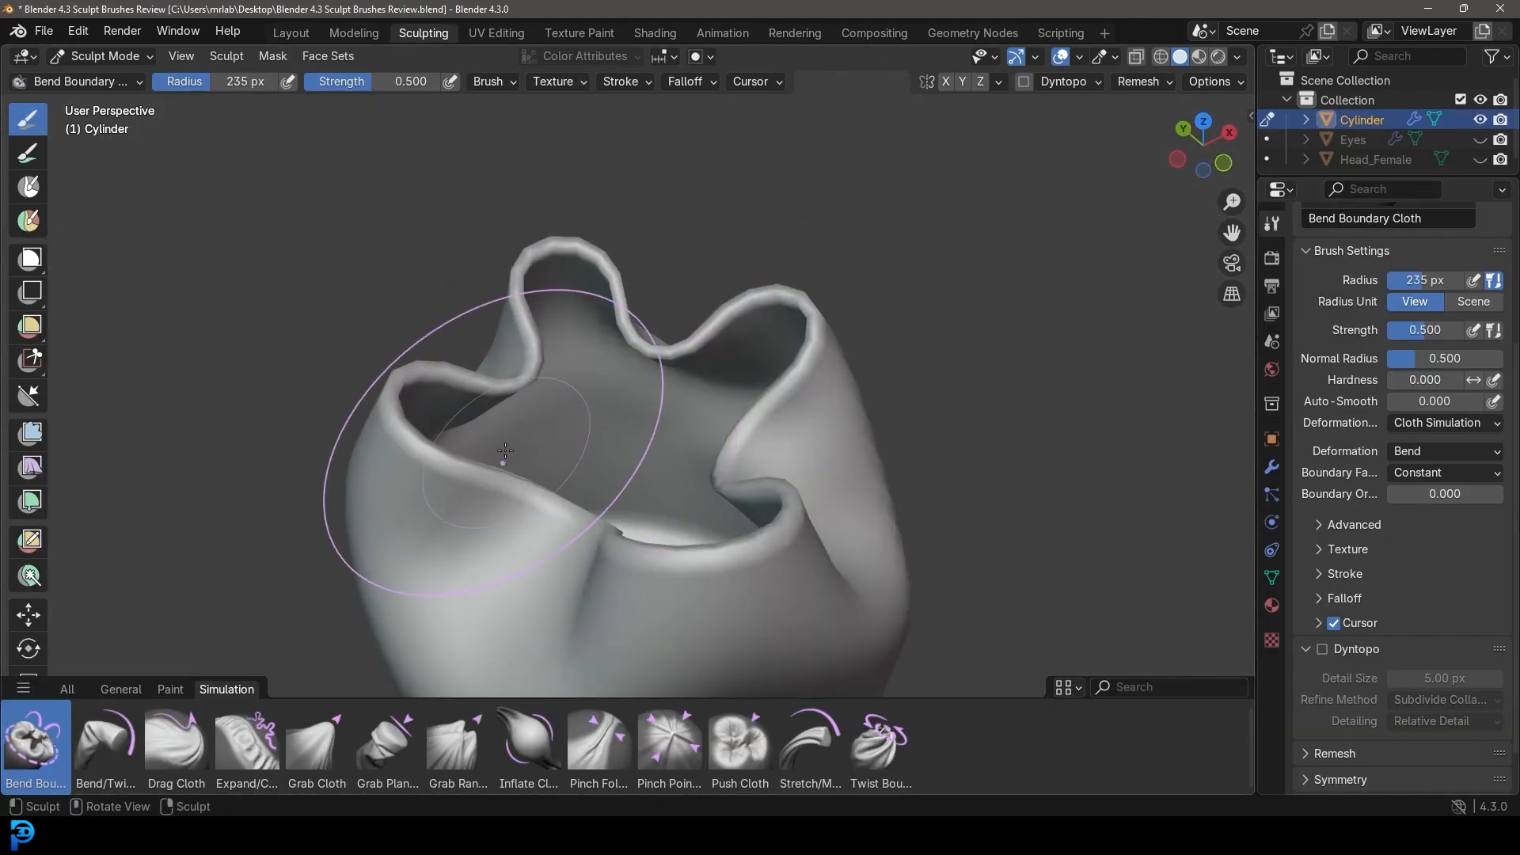
mouse_move(477, 473)
mouse_down()
mouse_move(455, 537)
mouse_move(566, 293)
mouse_move(700, 197)
mouse_move(704, 209)
mouse_up()
scroll(701, 301, down, 5)
mouse_move(687, 348)
middle_down()
mouse_move(684, 289)
mouse_move(703, 348)
middle_up()
scroll(704, 411, up, 3)
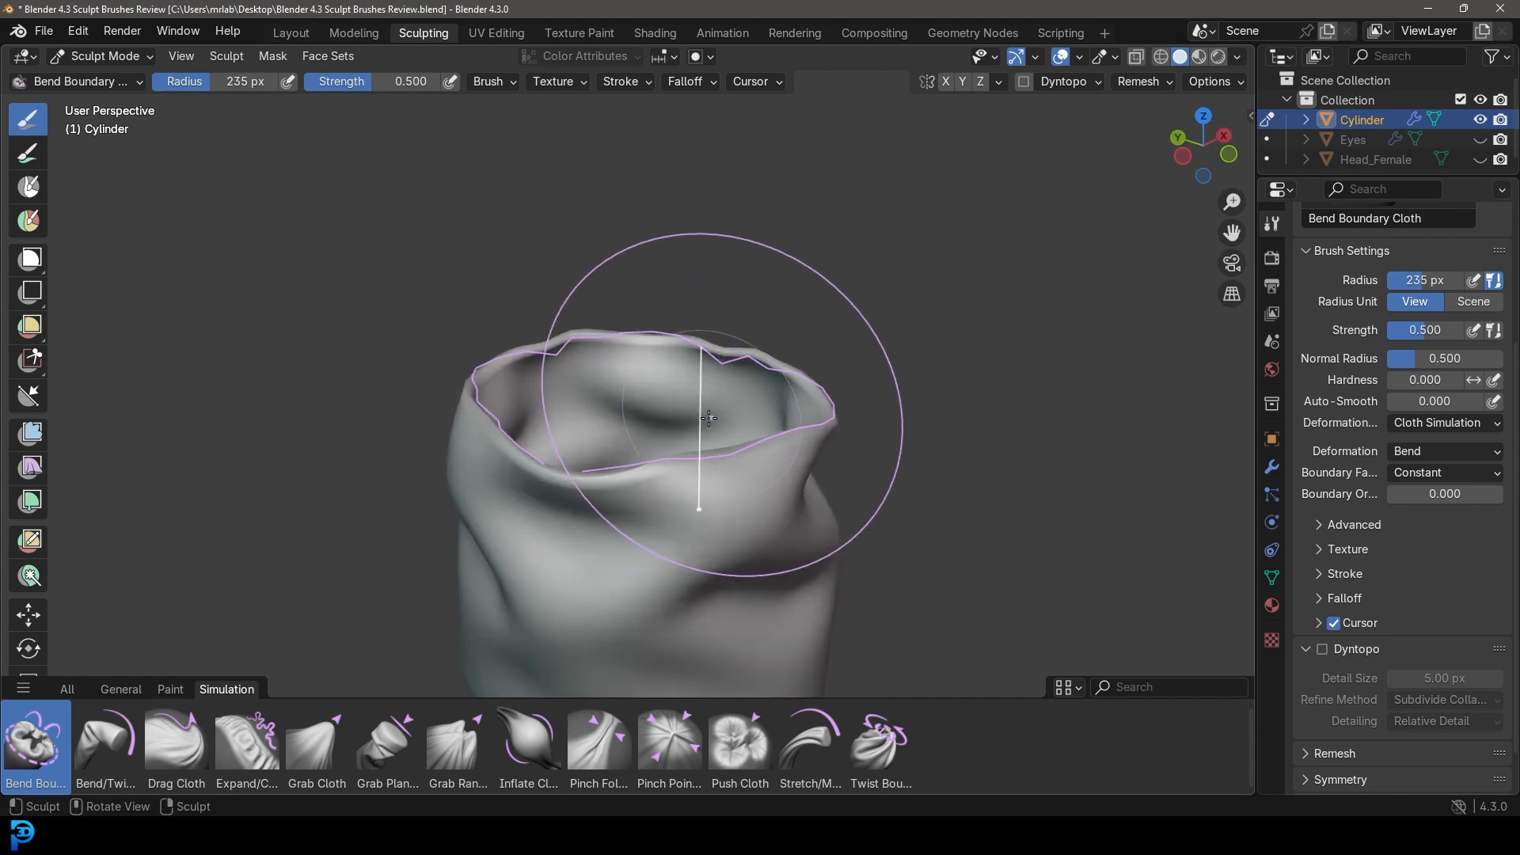
scroll(855, 388, down, 4)
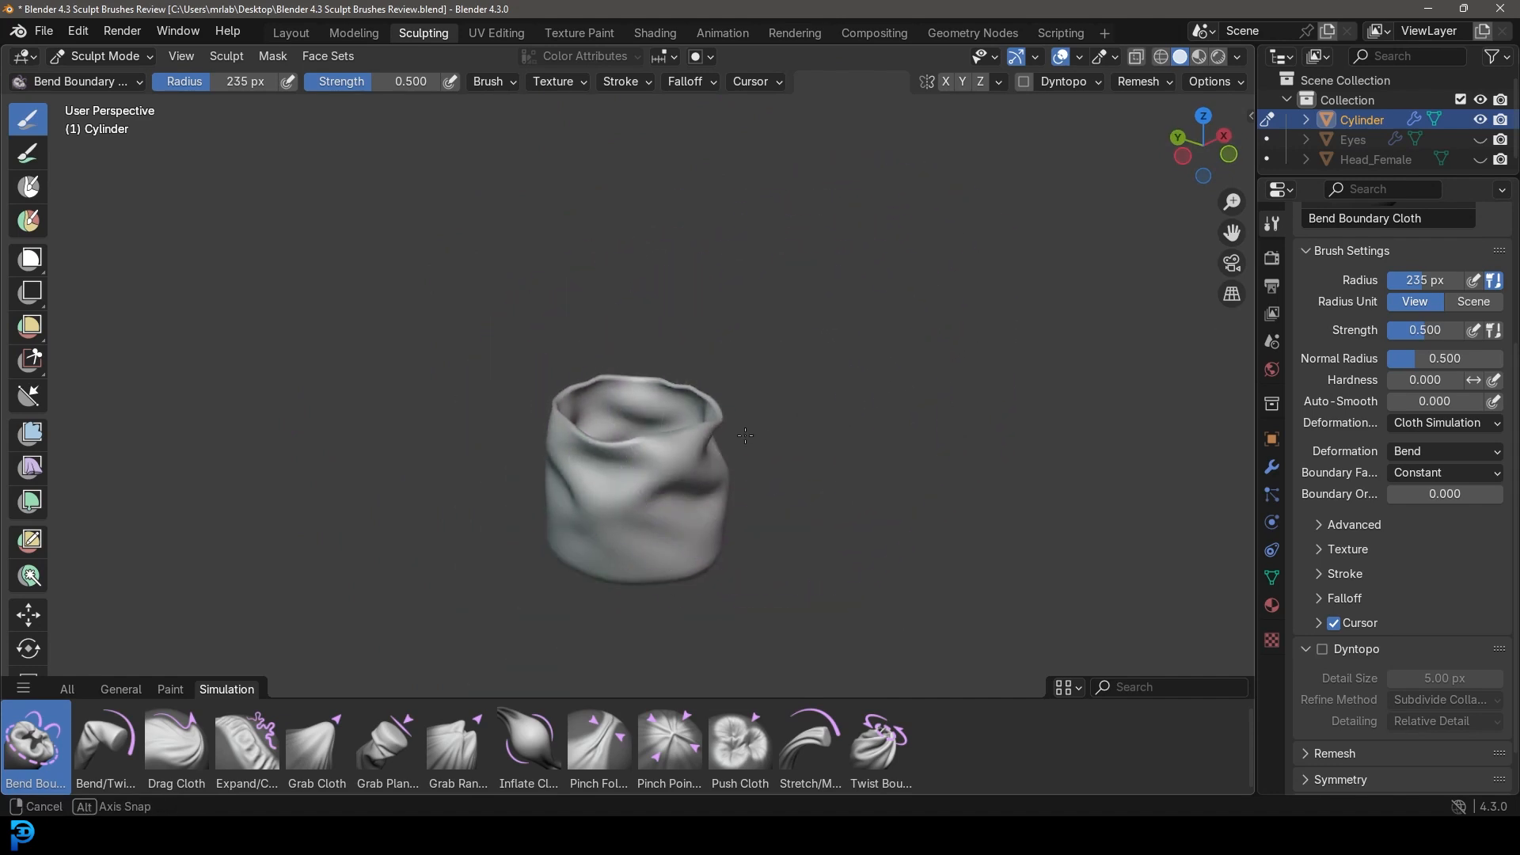
middle_drag(848, 435, 752, 445)
scroll(712, 445, up, 2)
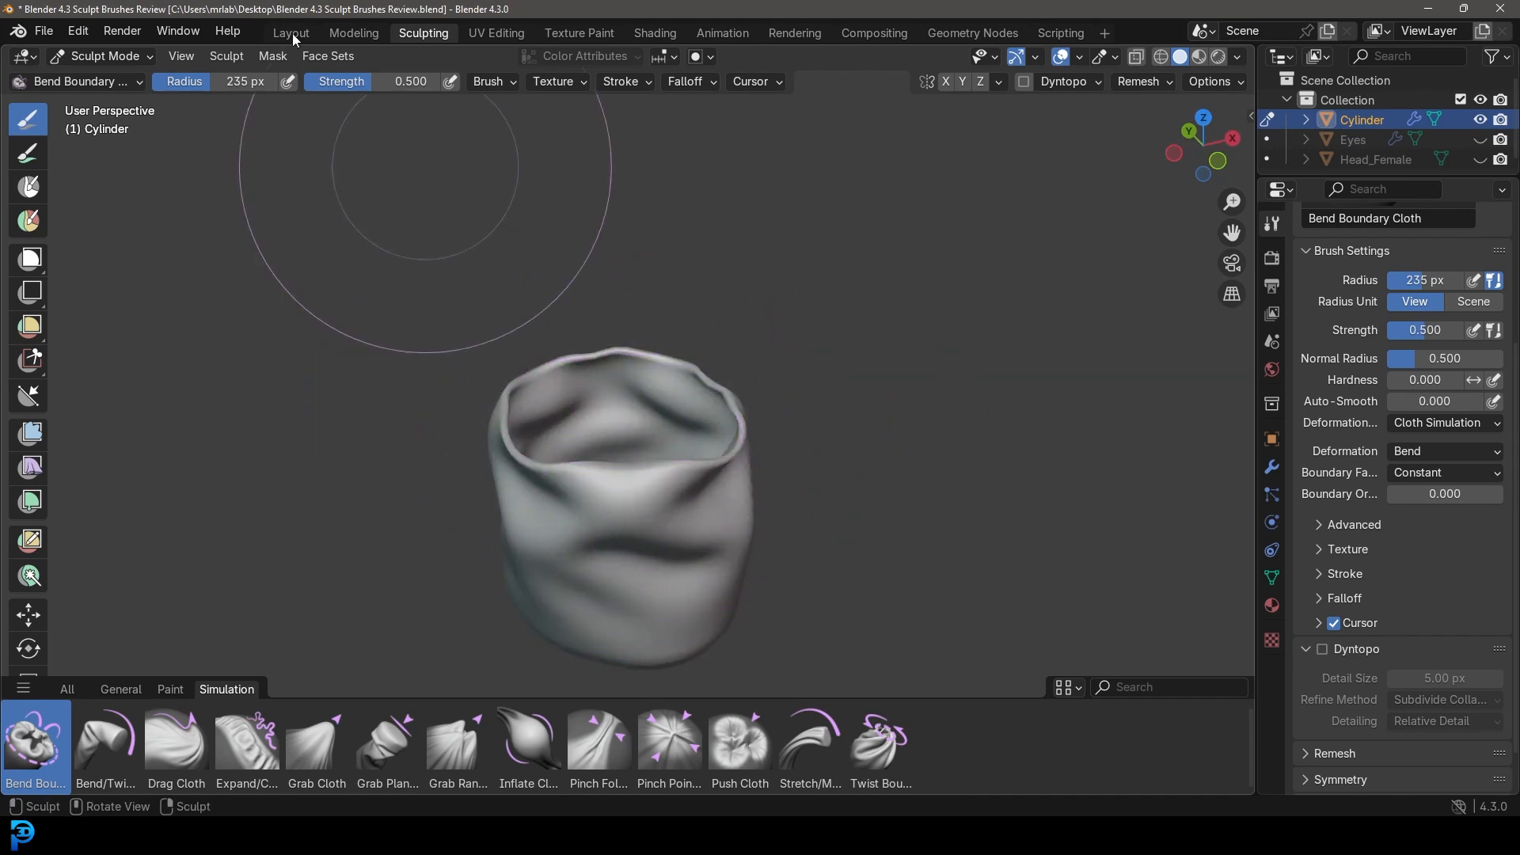
click(175, 31)
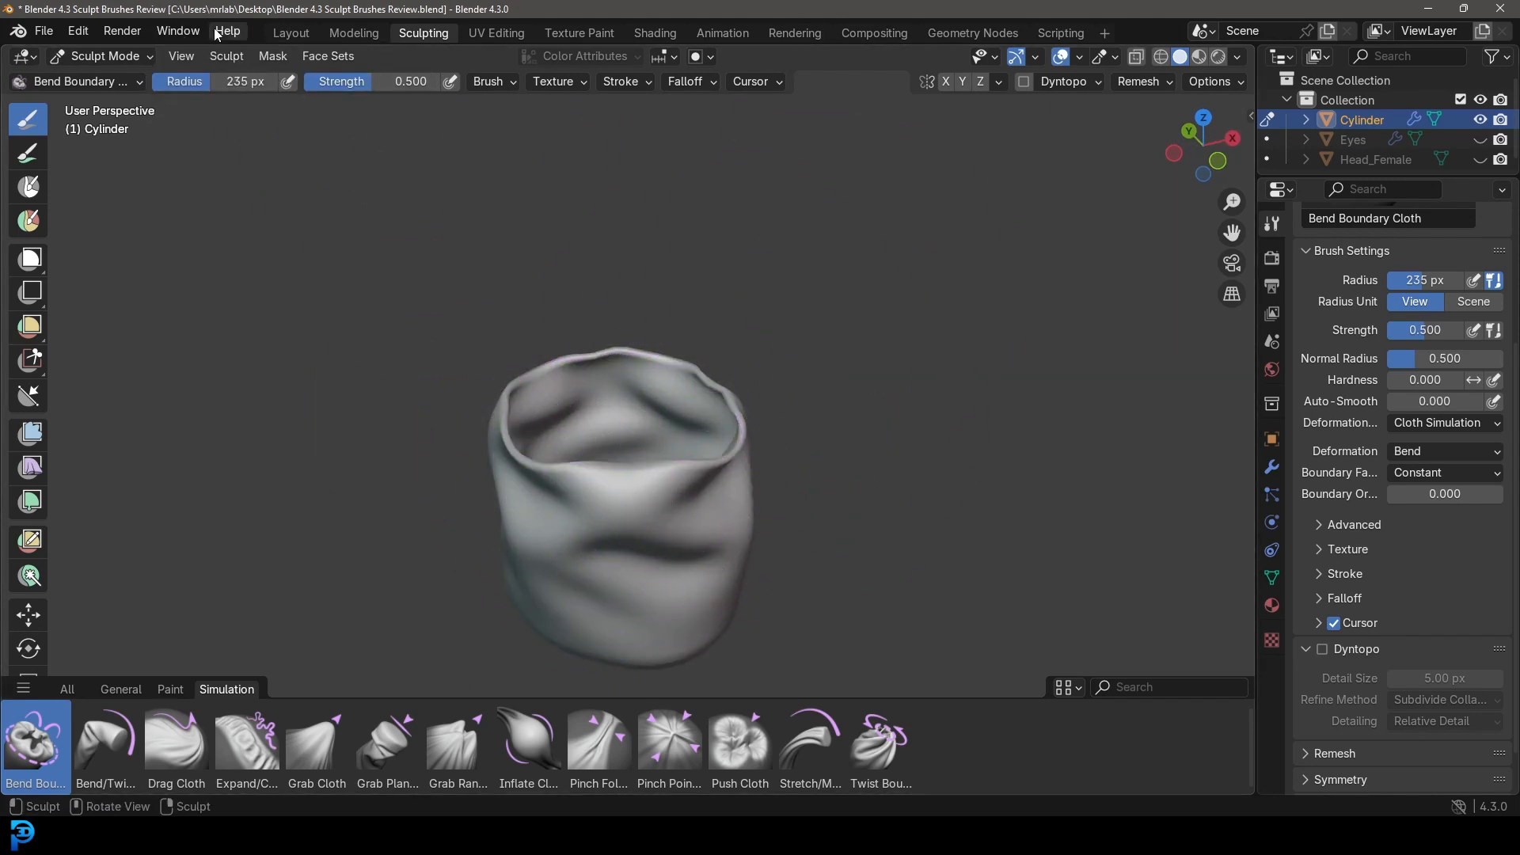
click(289, 32)
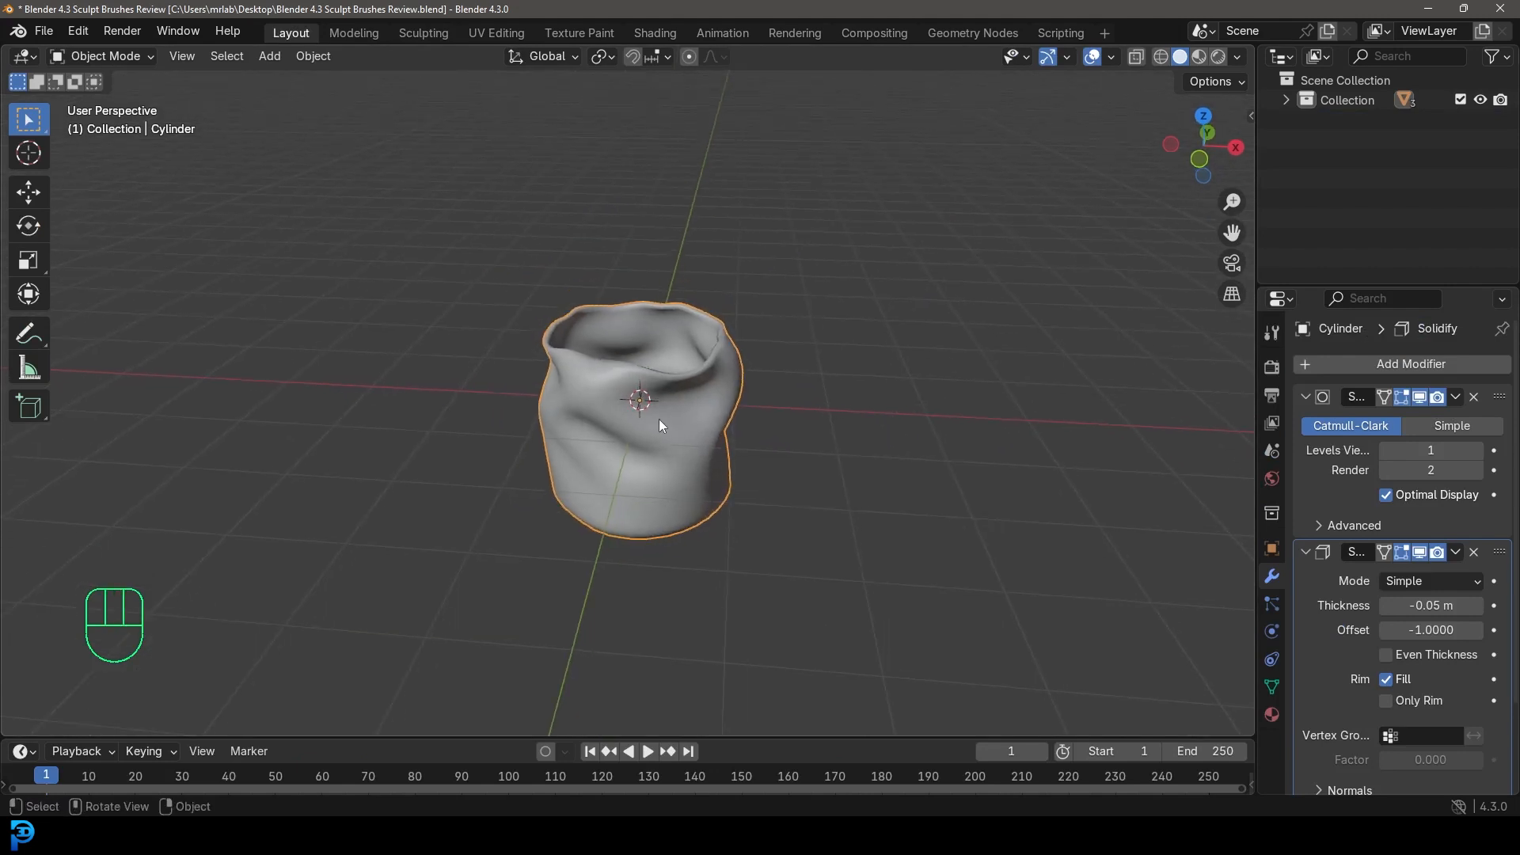
Duplicate the cup twice to the right with Shift+D and Shift+R, then select the middle copy.
key(shift+d)
click(880, 453)
key(shift+r)
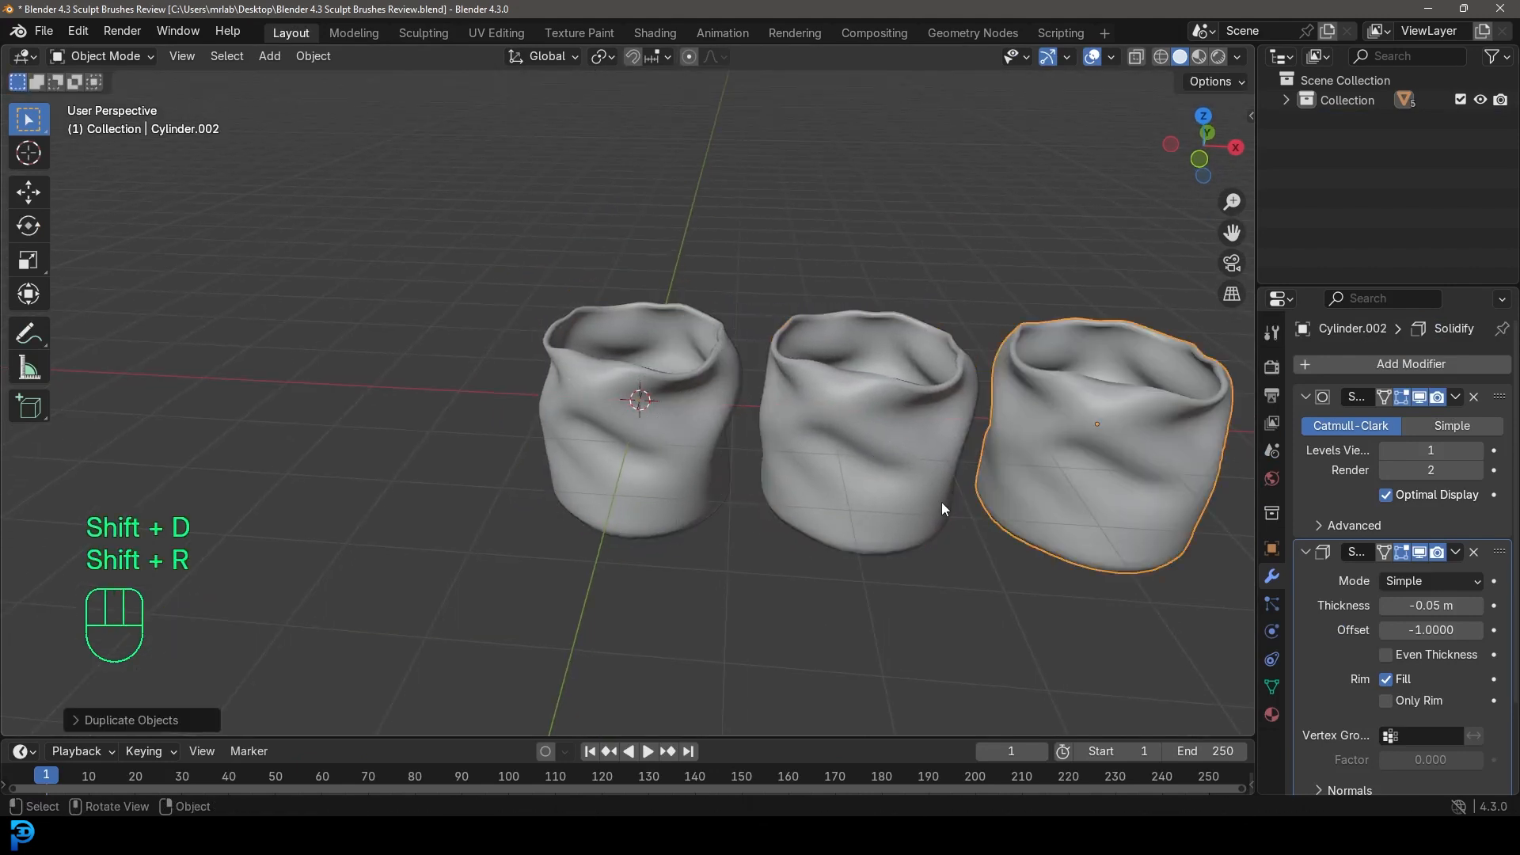
scroll(899, 497, down, 2)
scroll(886, 483, up, 1)
scroll(764, 448, up, 2)
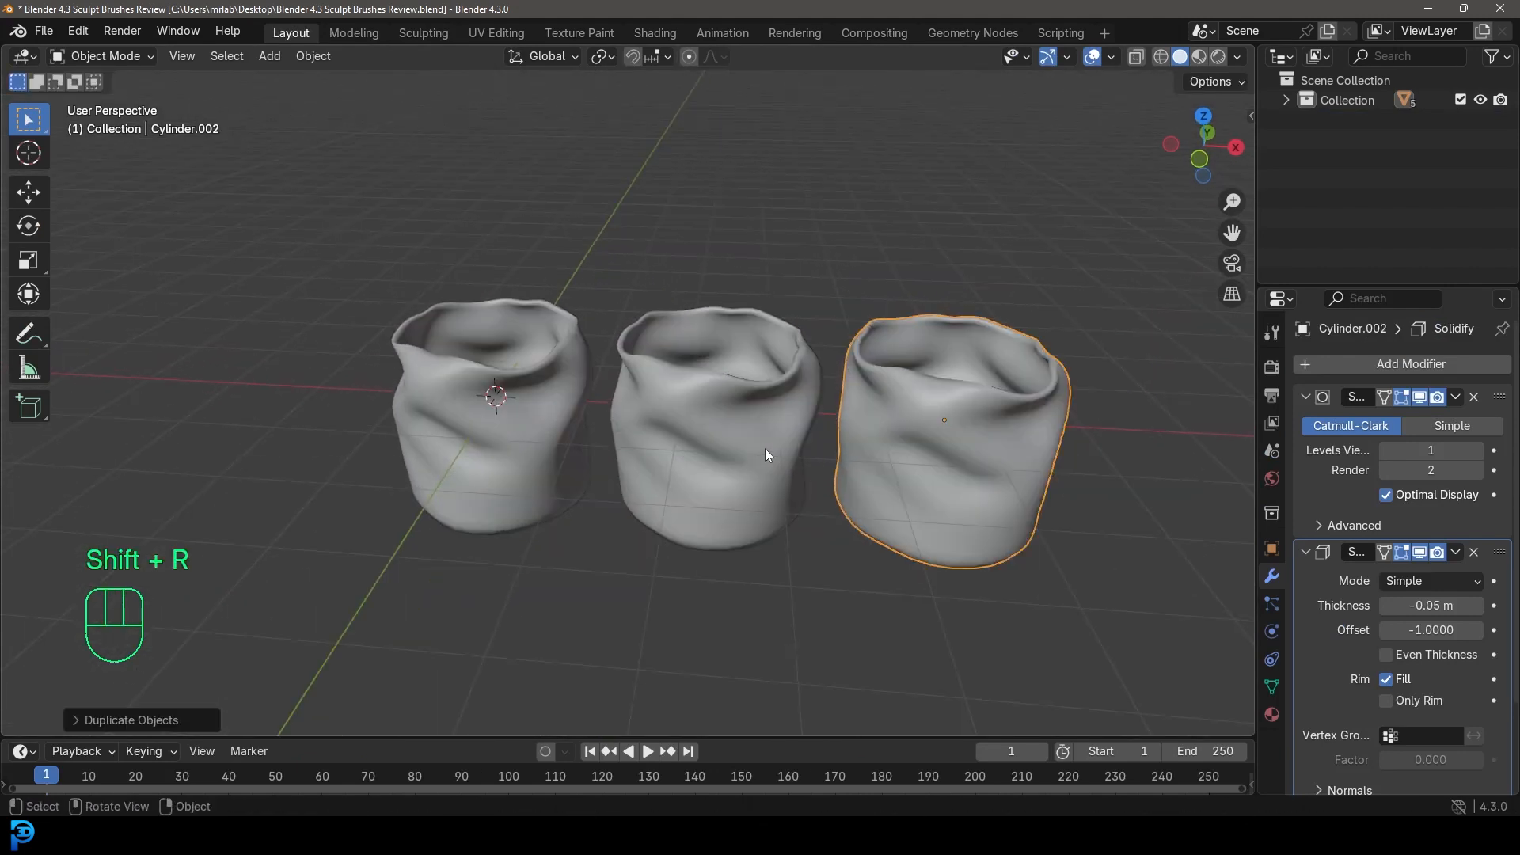
click(685, 348)
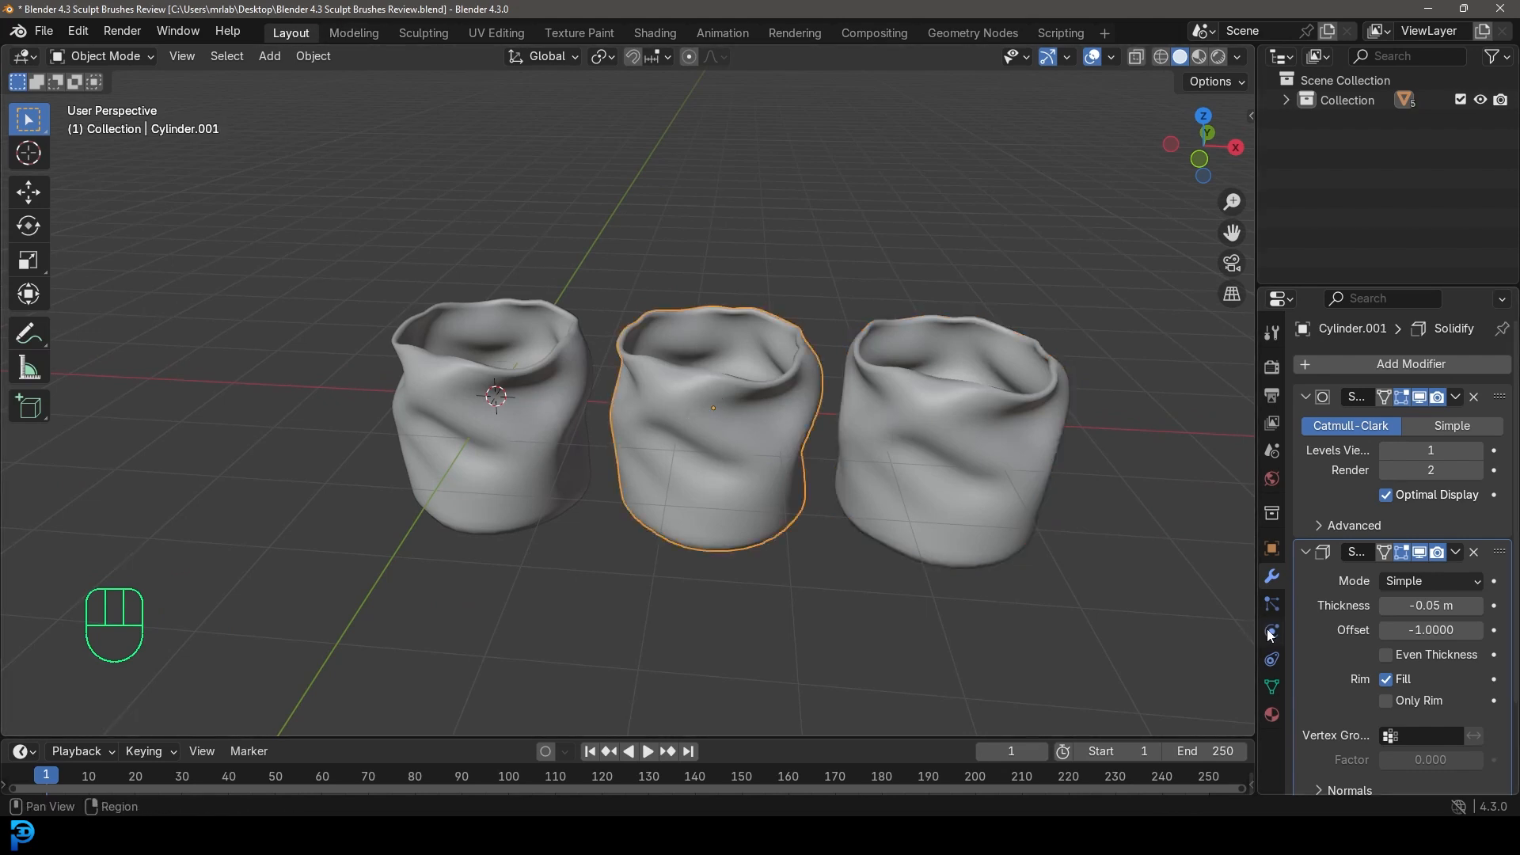
Bend the middle cylinder's rim lower and wider with Bend Boundary Cloth in Sculpting.
click(403, 31)
scroll(689, 363, up, 3)
shift+middle_drag(689, 362, 324, 257)
mouse_move(629, 199)
mouse_down()
mouse_move(622, 316)
mouse_move(621, 254)
mouse_up()
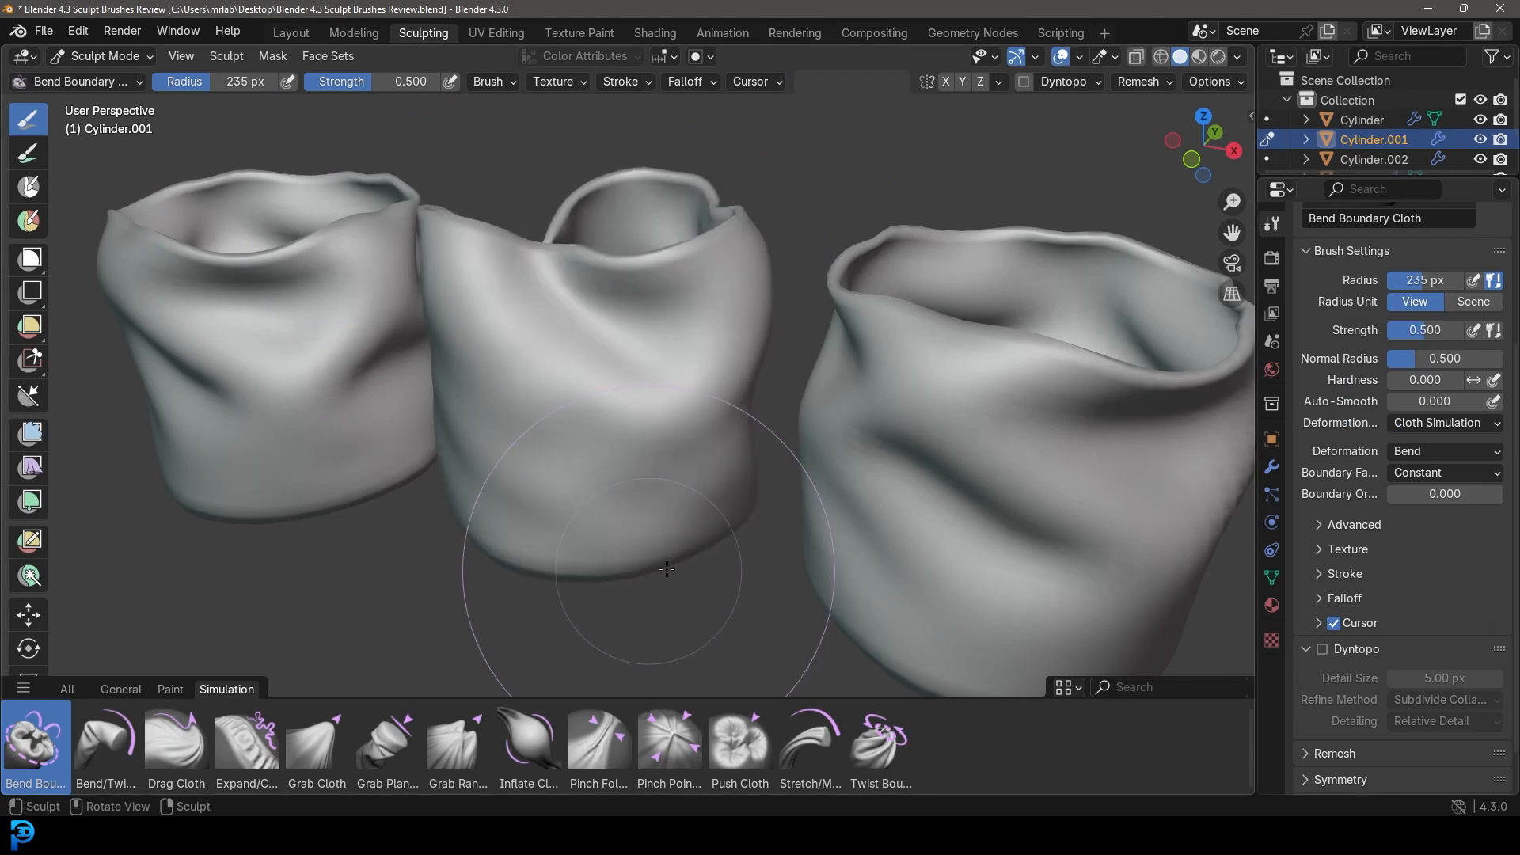
scroll(901, 340, down, 6)
scroll(831, 443, up, 2)
key(Tab)
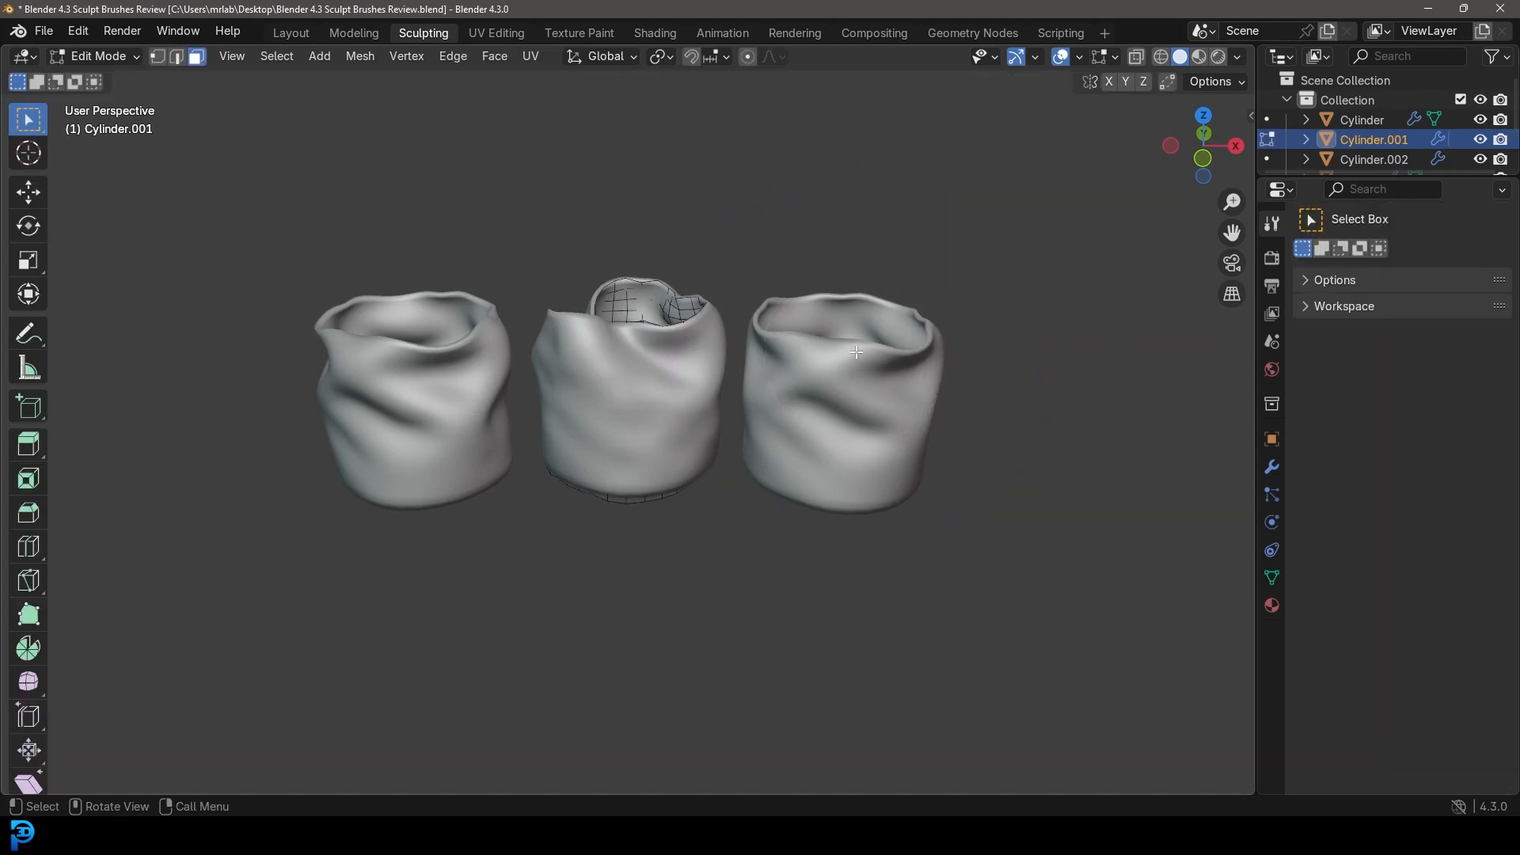
key(Tab)
Select the right-hand cylinder in Object Mode and put it into Sculpt Mode.
click(127, 49)
click(116, 79)
click(898, 364)
click(111, 57)
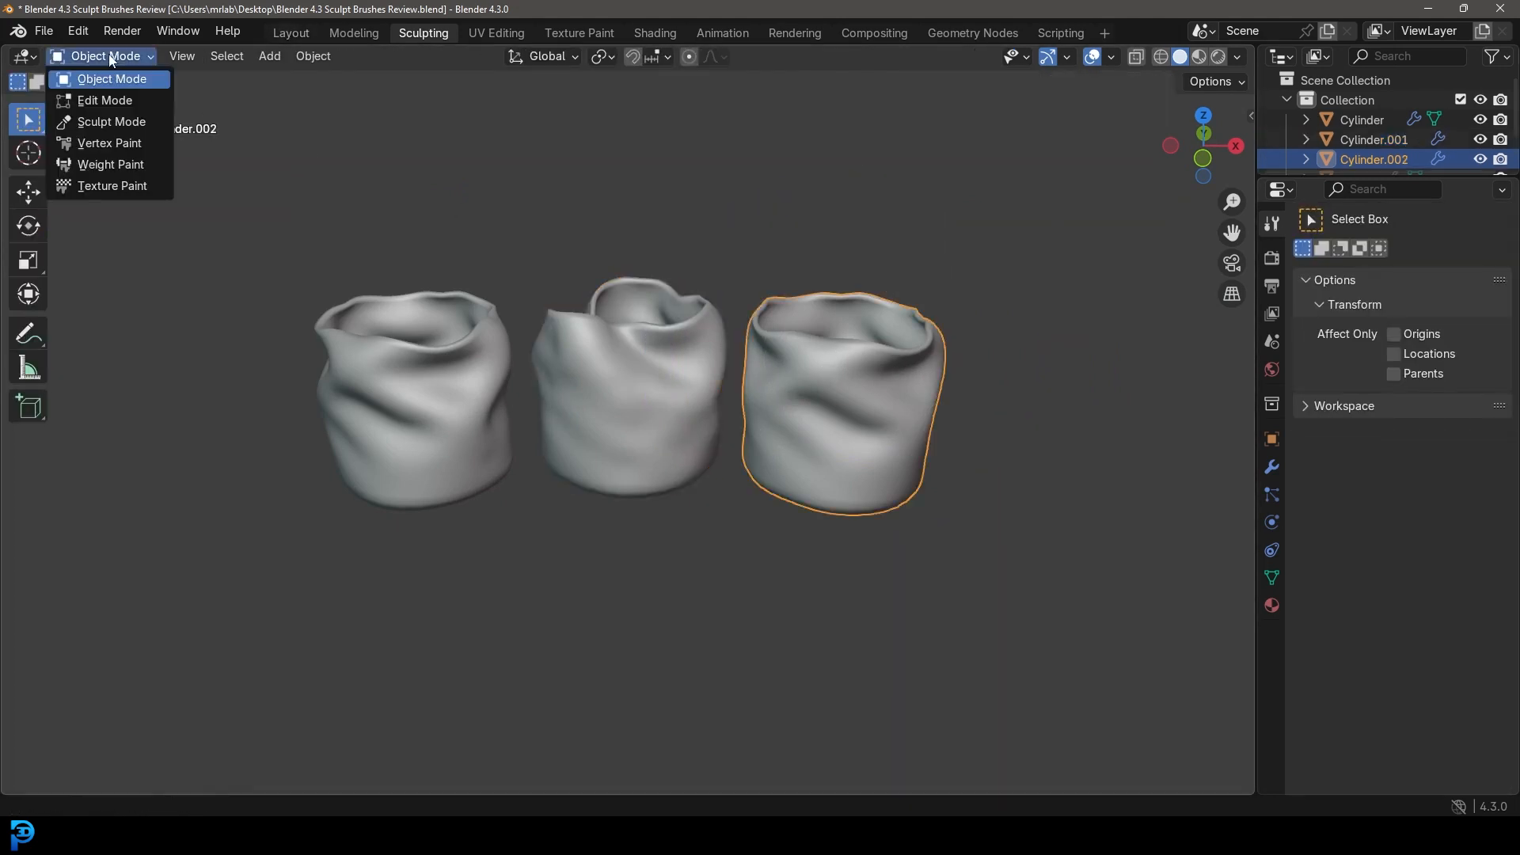
click(119, 121)
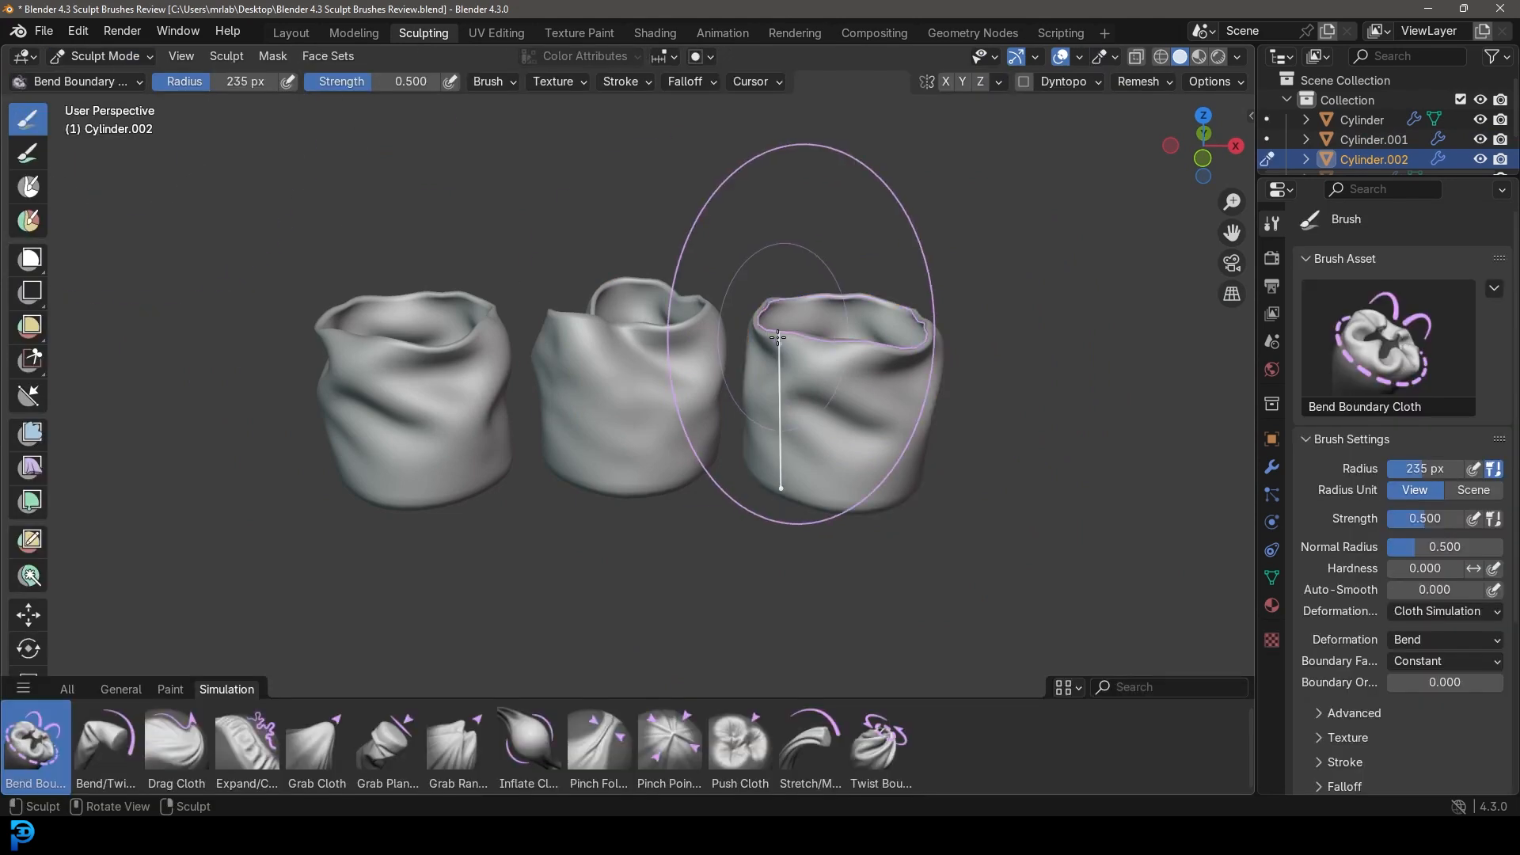
Crumple the right cylinder's rim down and inward with Bend Boundary Cloth.
scroll(792, 340, up, 4)
drag(807, 226, 882, 439)
scroll(879, 440, down, 5)
mouse_move(794, 411)
middle_down()
mouse_move(744, 380)
mouse_move(665, 451)
mouse_move(719, 468)
mouse_move(832, 448)
middle_up()
scroll(664, 451, up, 4)
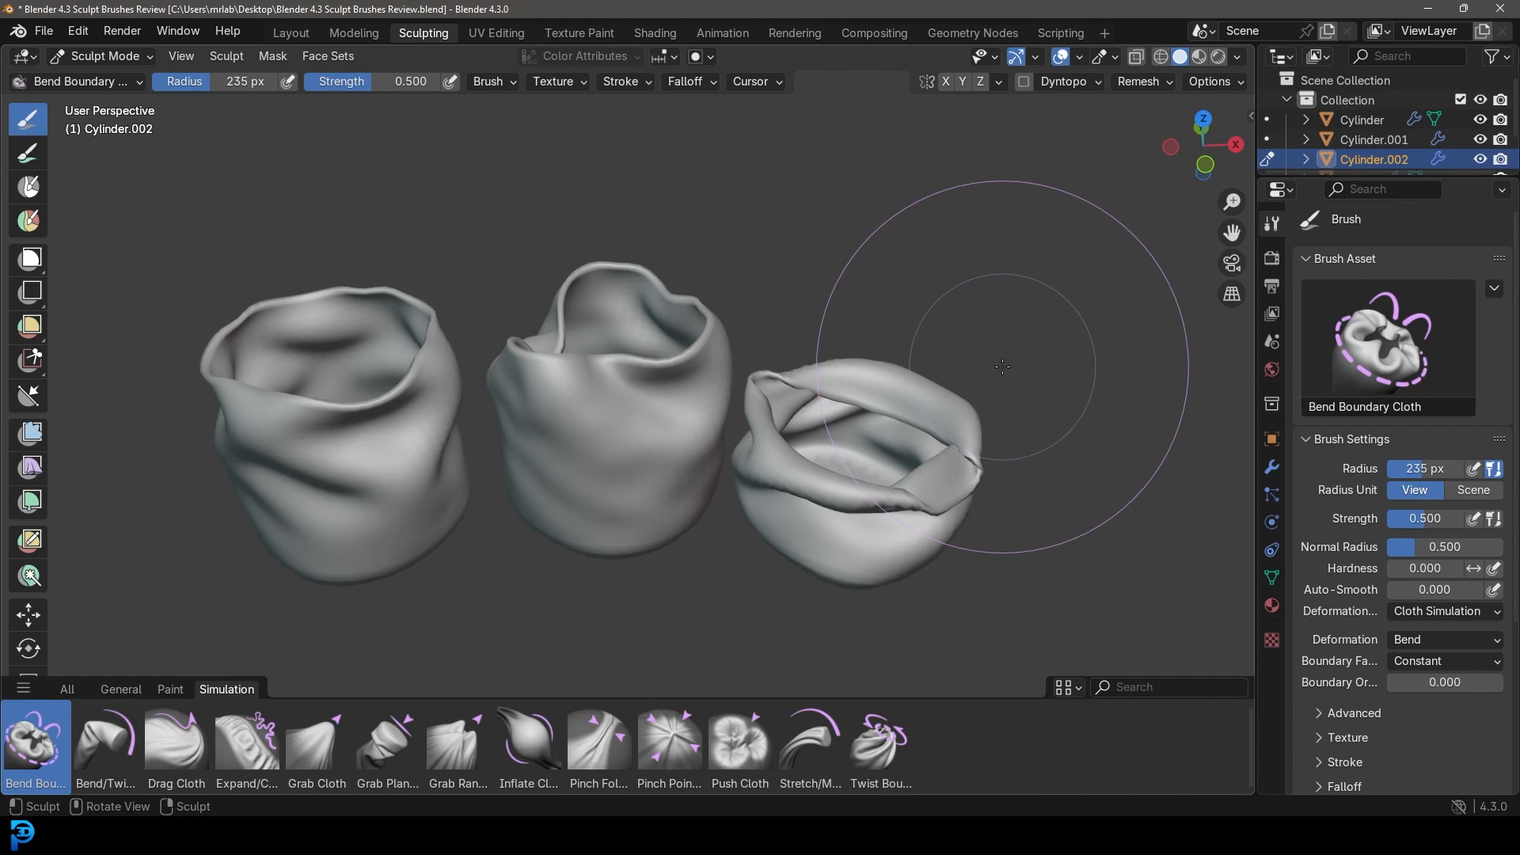
scroll(752, 380, down, 4)
middle_drag(699, 390, 584, 373)
scroll(585, 459, down, 2)
mouse_move(700, 447)
middle_down()
mouse_move(618, 443)
mouse_move(676, 350)
middle_up()
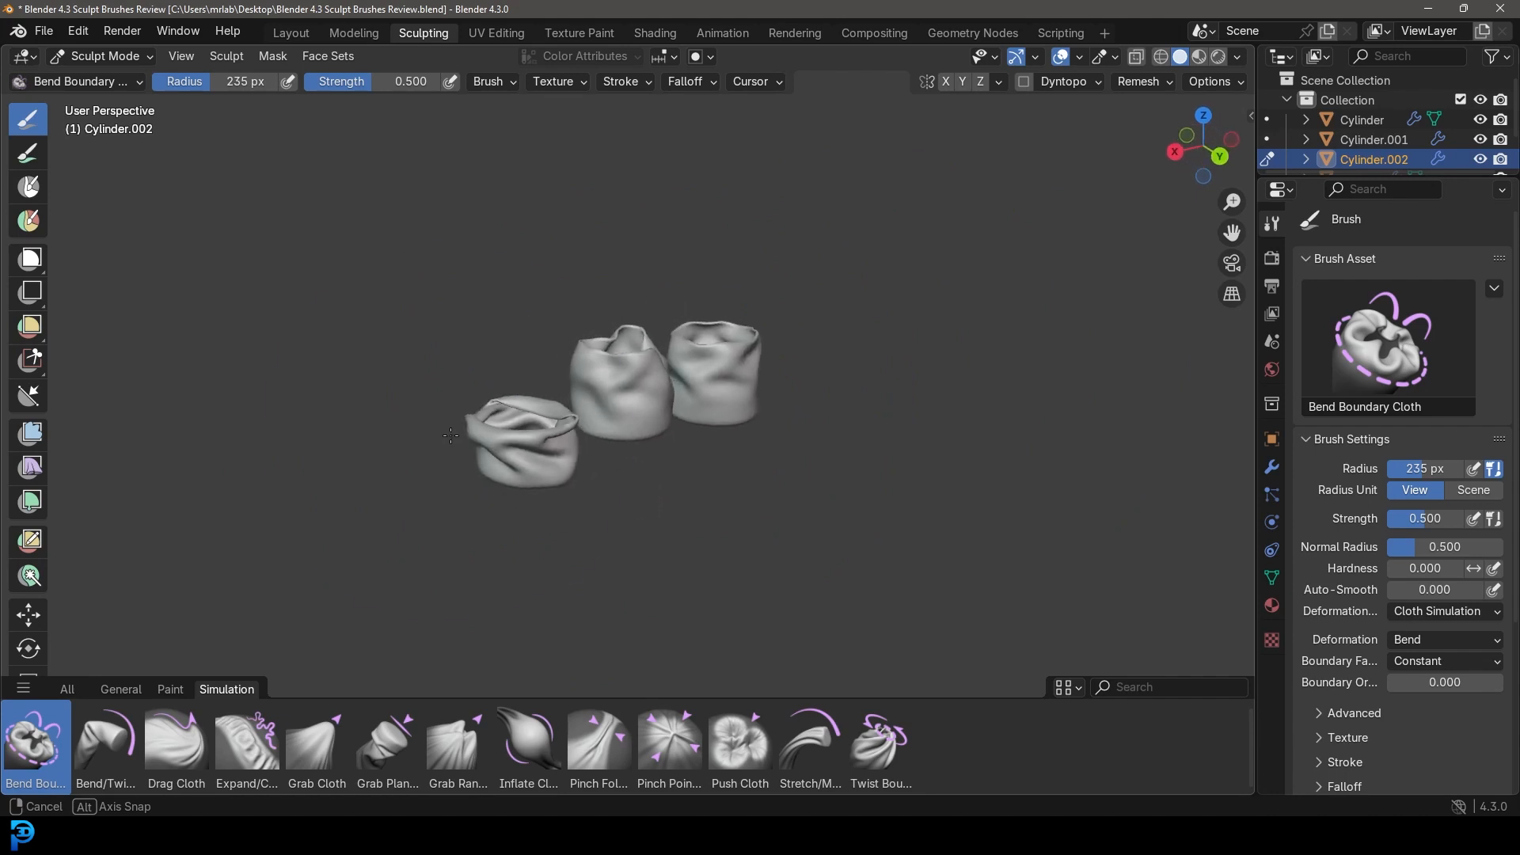
scroll(717, 401, up, 2)
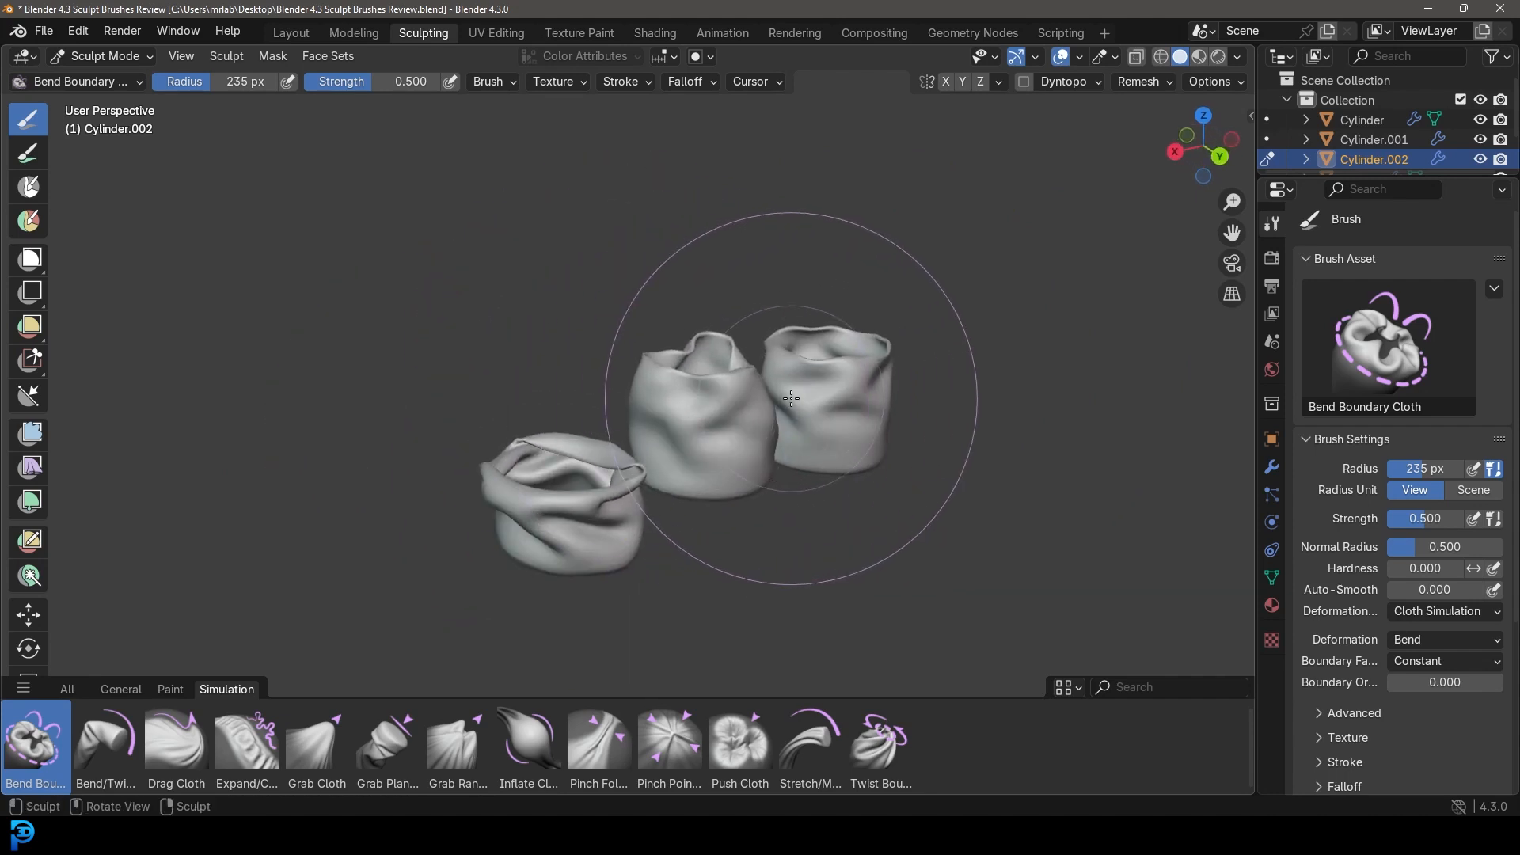